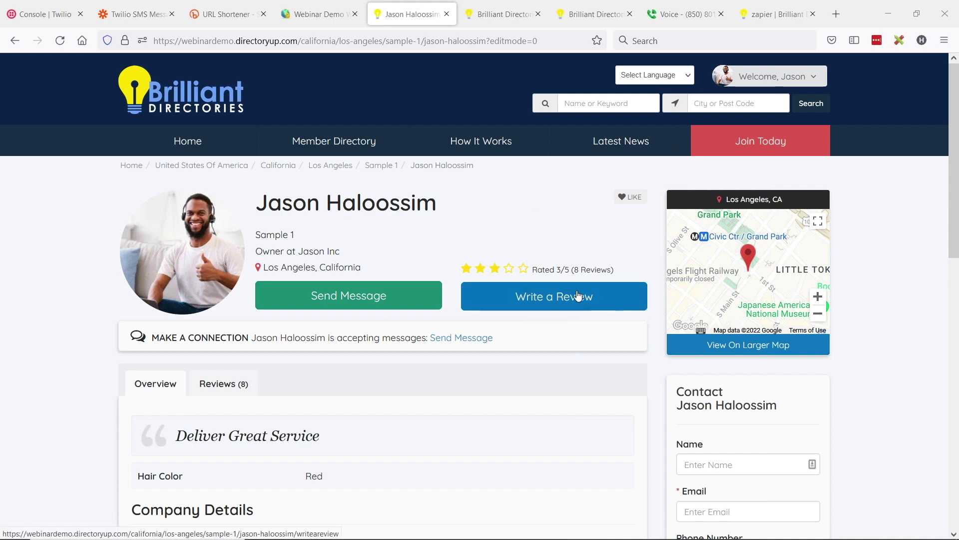
# Open the member dashboard from the account summary in a new tab.
pyautogui.scroll(-3, 427, 284)
pyautogui.scroll(-3, 448, 274)
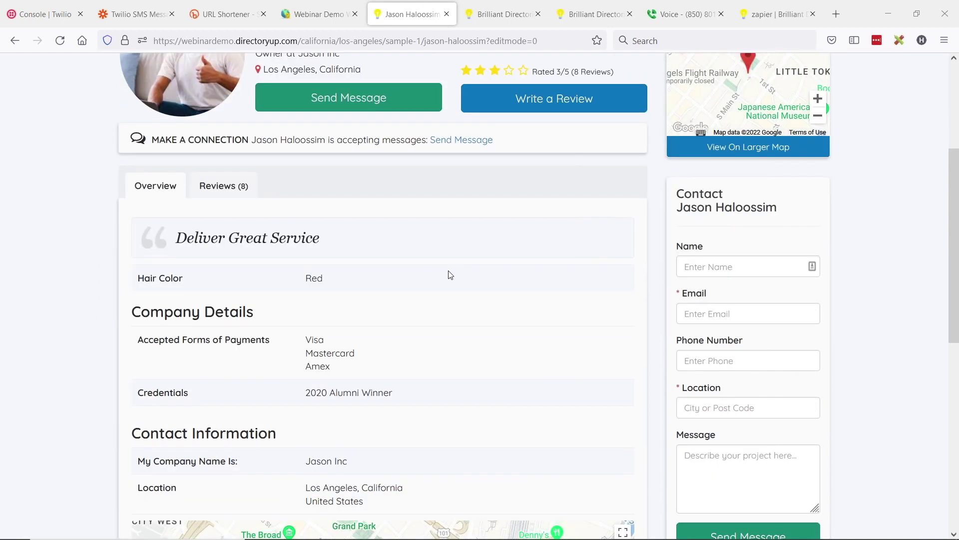
pyautogui.scroll(3, 431, 293)
pyautogui.scroll(3, 451, 294)
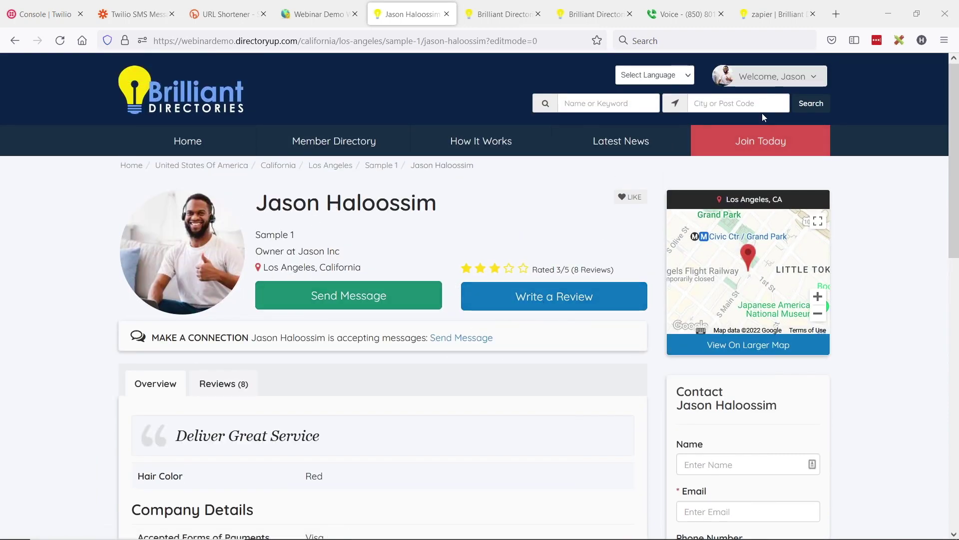
pyautogui.click(813, 77)
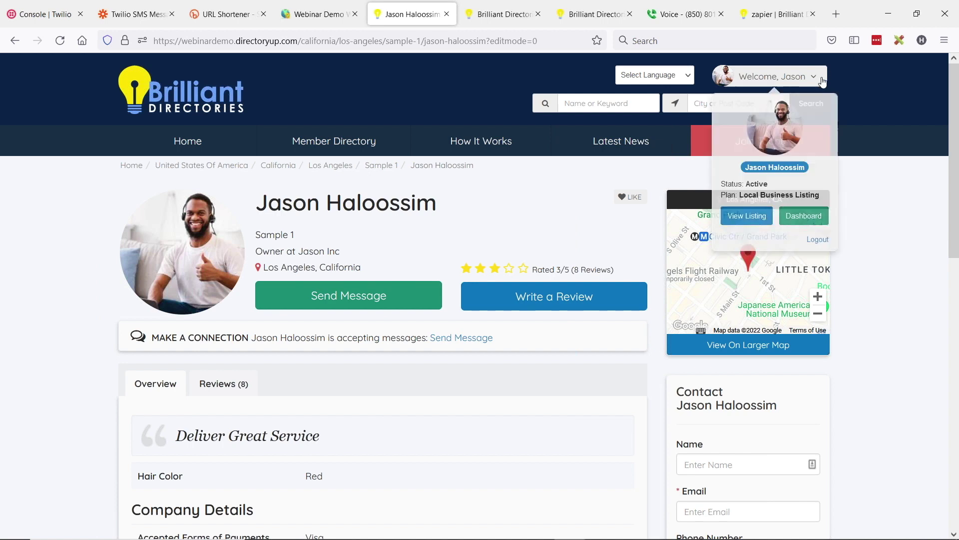
pyautogui.middleClick(809, 218)
pyautogui.click(444, 17)
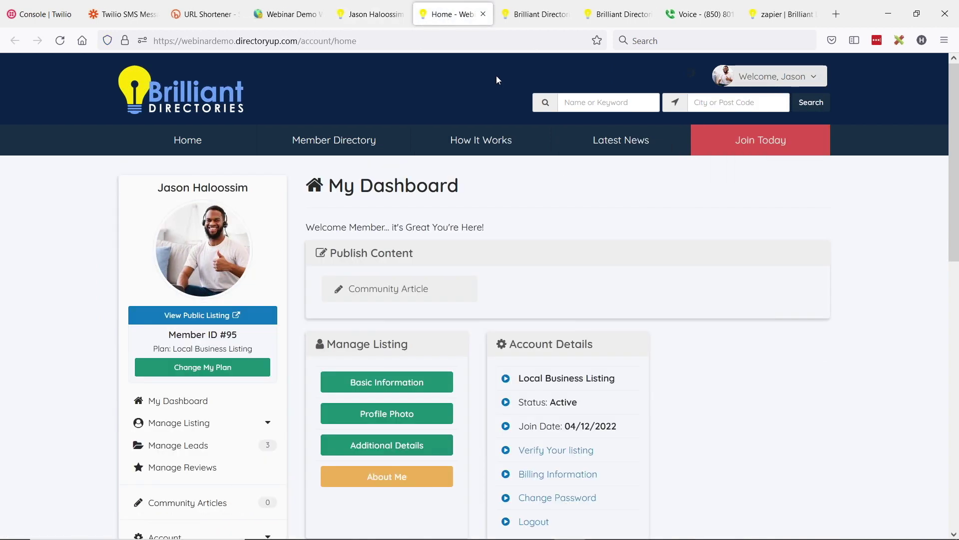
# Check the Basic Information phone number keeps the US, CA & Caribbean code, then begin a review on the profile.
pyautogui.click(393, 389)
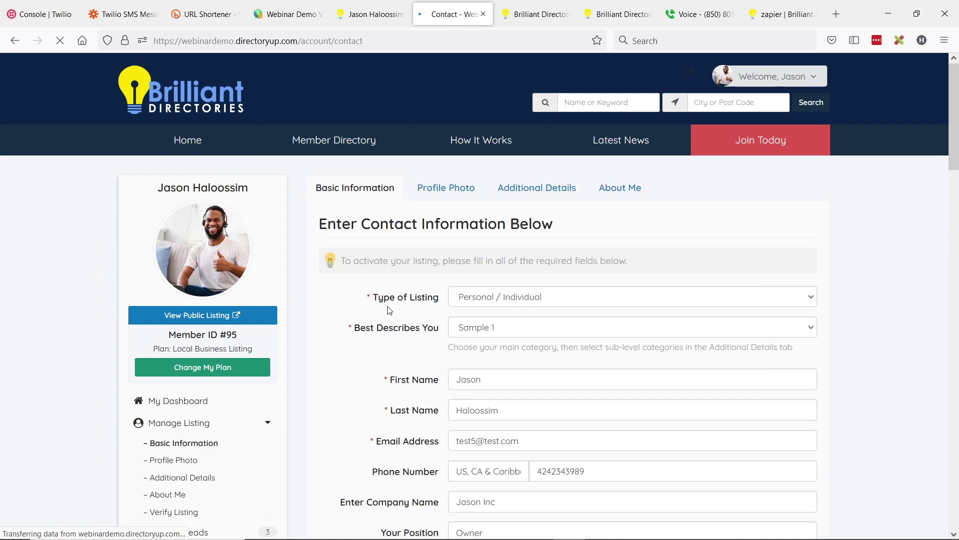
pyautogui.scroll(-4, 383, 274)
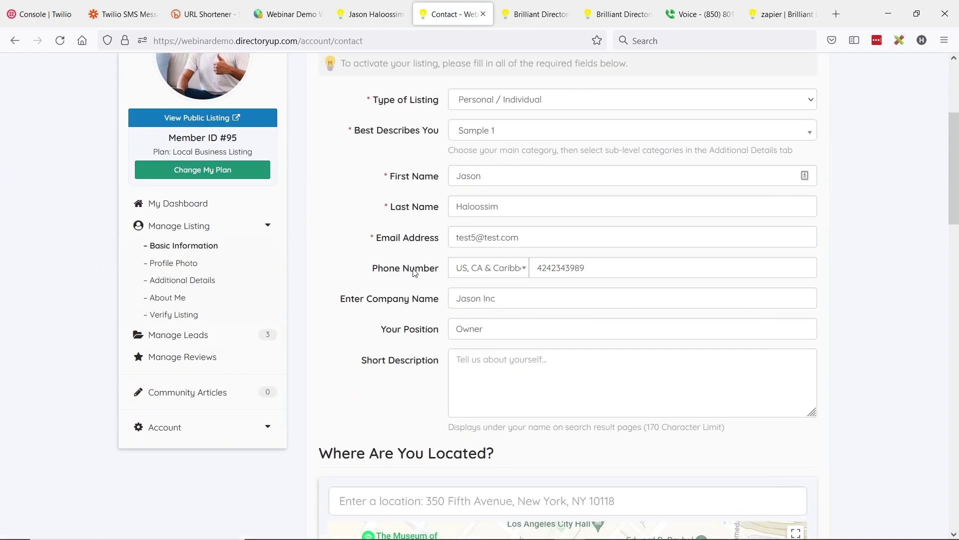
pyautogui.click(519, 271)
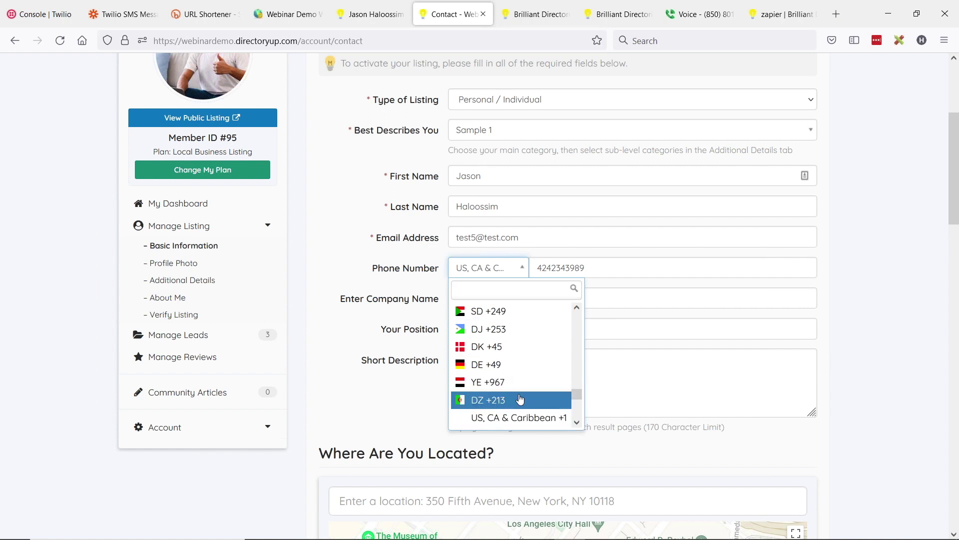
pyautogui.click(598, 263)
pyautogui.doubleClick(605, 263)
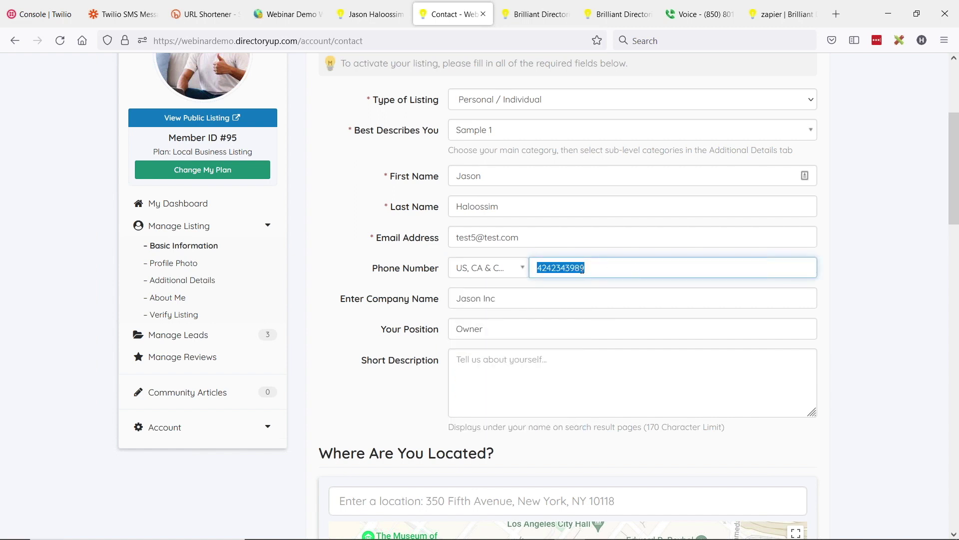
pyautogui.click(355, 250)
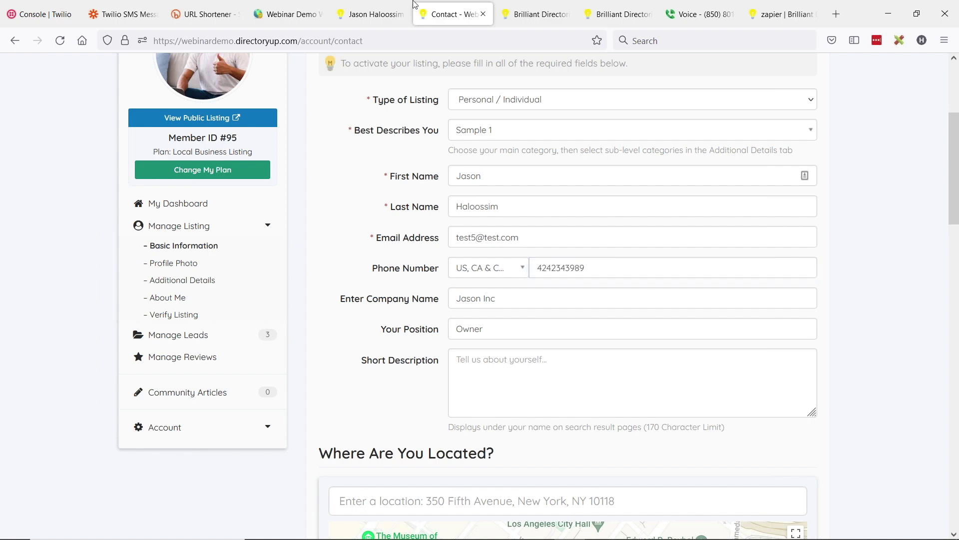
pyautogui.click(376, 11)
pyautogui.click(568, 304)
# Submit a 2-star review titled 'This is a webinar test review' and return to its confirmation page.
pyautogui.click(360, 260)
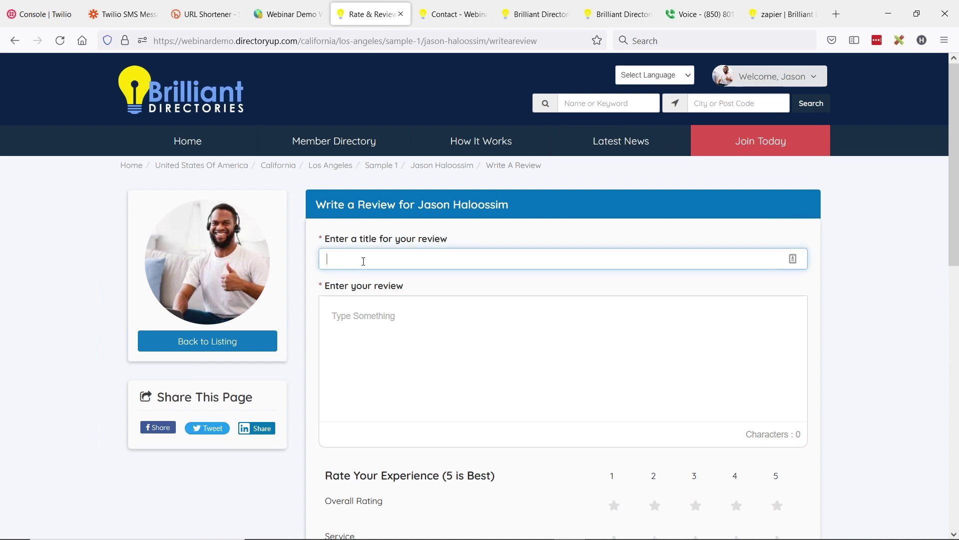
pyautogui.scroll(-6, 507, 216)
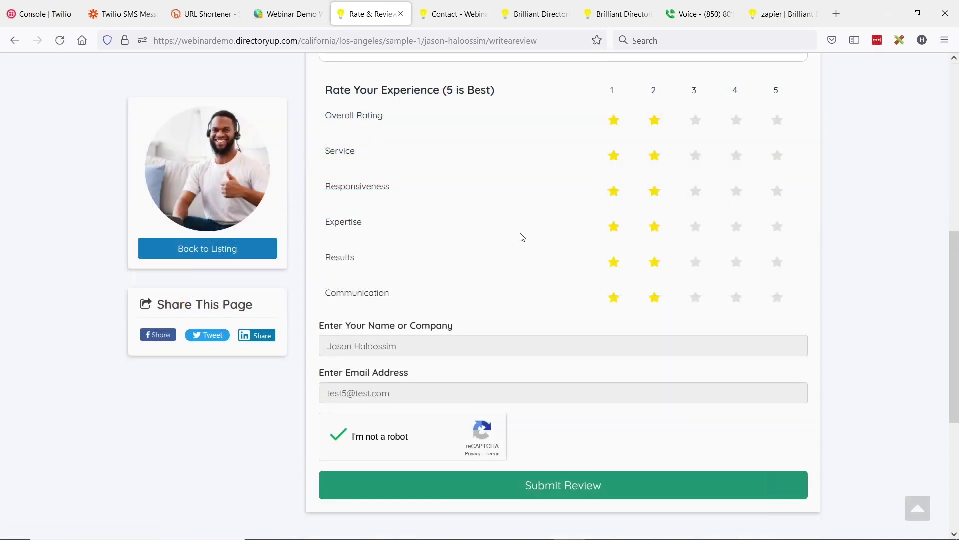
pyautogui.scroll(4, 522, 237)
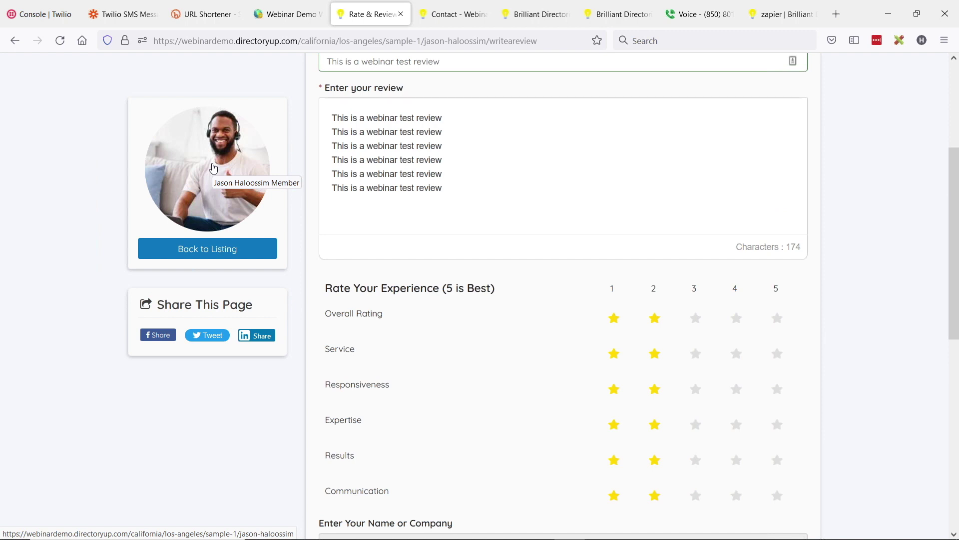
pyautogui.scroll(-5, 285, 178)
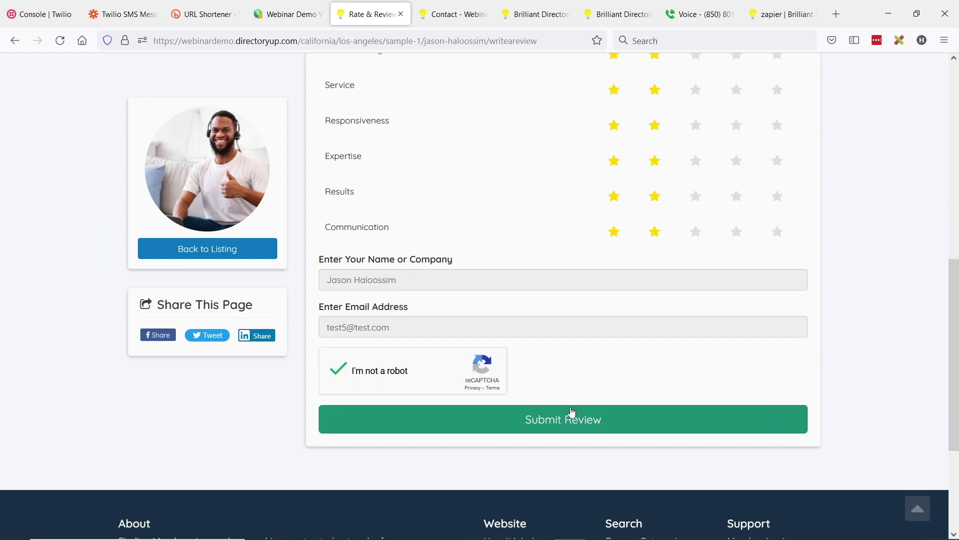
pyautogui.click(574, 426)
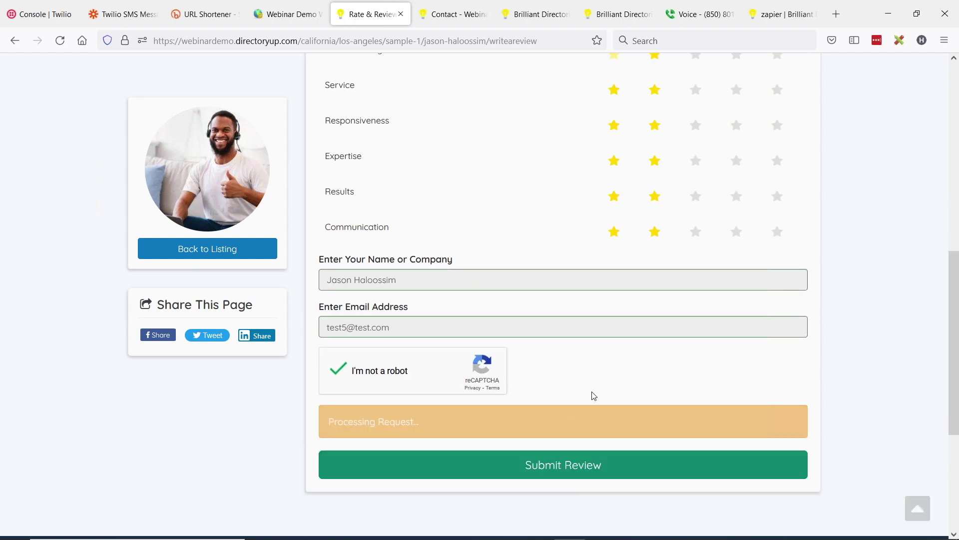
pyautogui.click(687, 15)
pyautogui.hotkey('ctrl', 'shift', 'Tab')
pyautogui.hotkey('ctrl', 'shift', 'Tab')
pyautogui.hotkey('ctrl', 'shift', 'Tab')
pyautogui.hotkey('ctrl', 'shift', 'Tab')
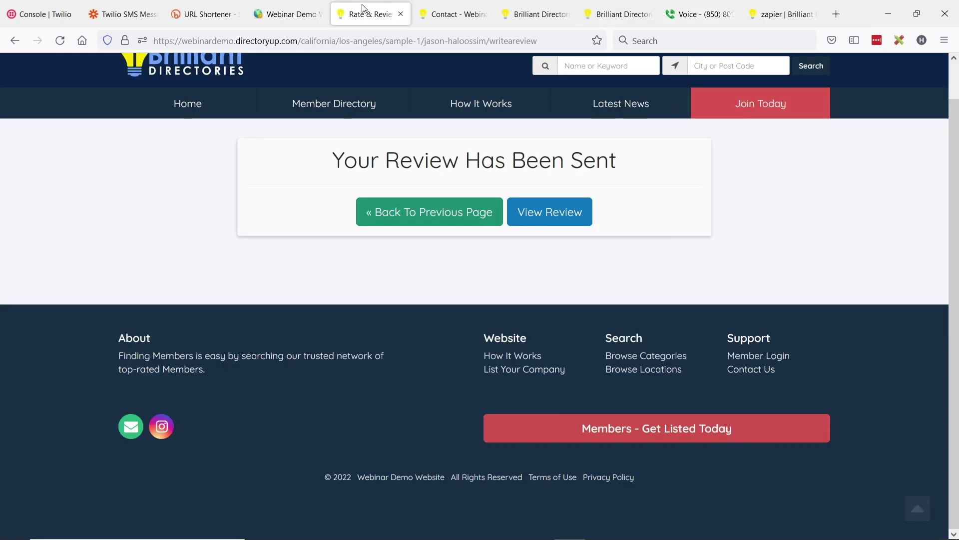
# Read the 2 Star Rating alert for MY DIRECTORY and open its bit.ly link to Manage Reviews.
pyautogui.click(685, 14)
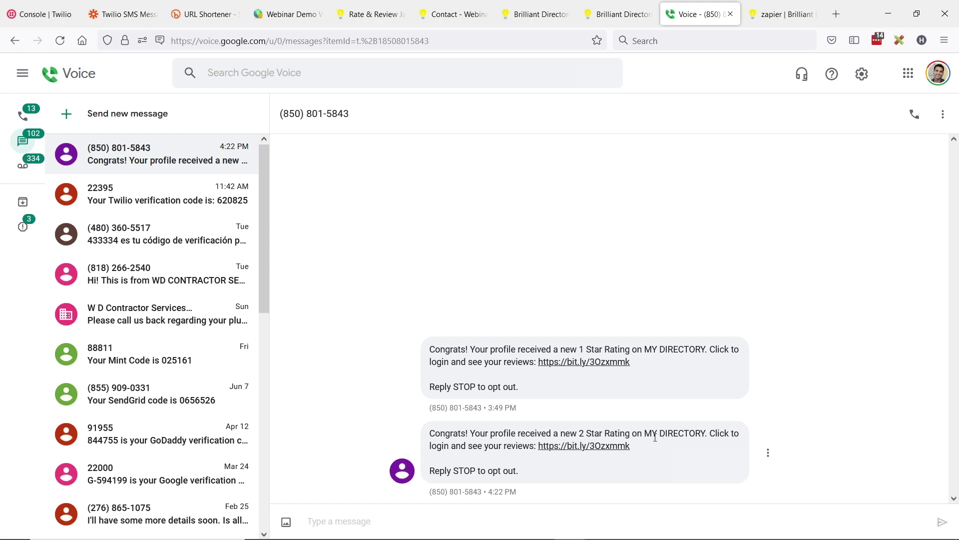
pyautogui.moveTo(645, 433); pyautogui.dragTo(680, 435)
pyautogui.click(645, 431)
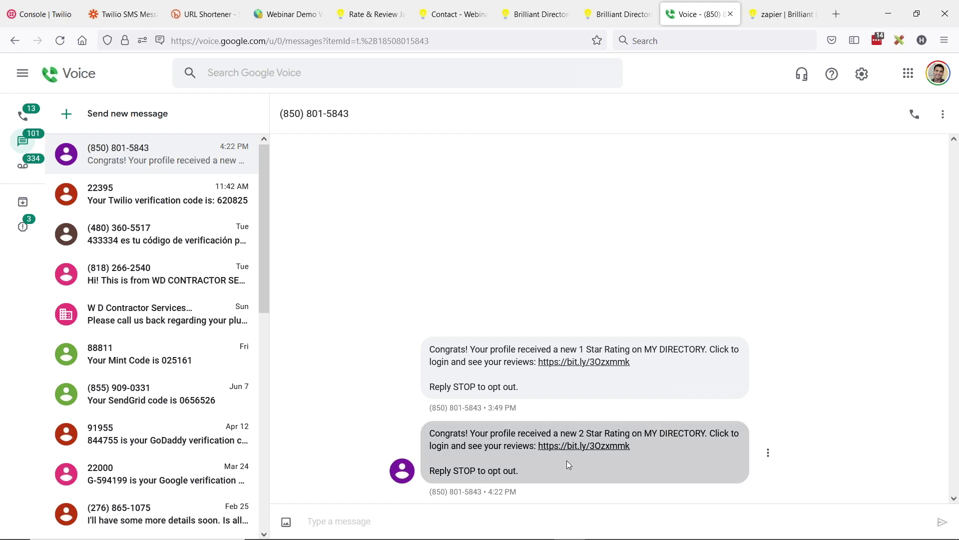
pyautogui.middleClick(590, 449)
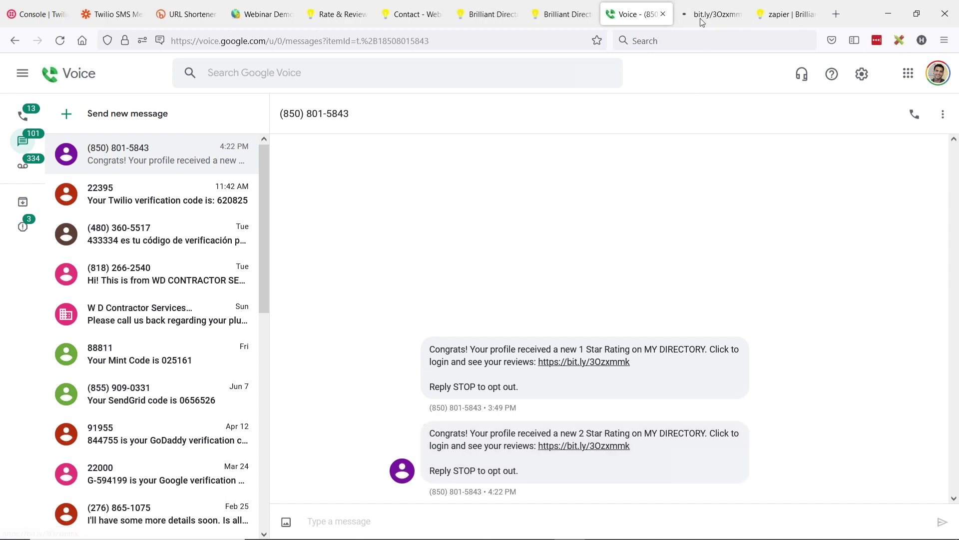
pyautogui.click(702, 15)
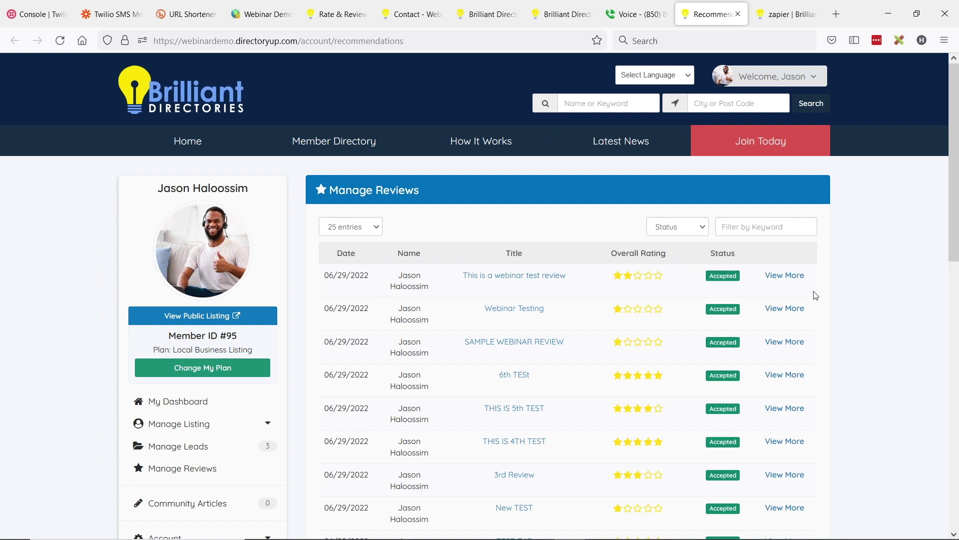
pyautogui.click(631, 14)
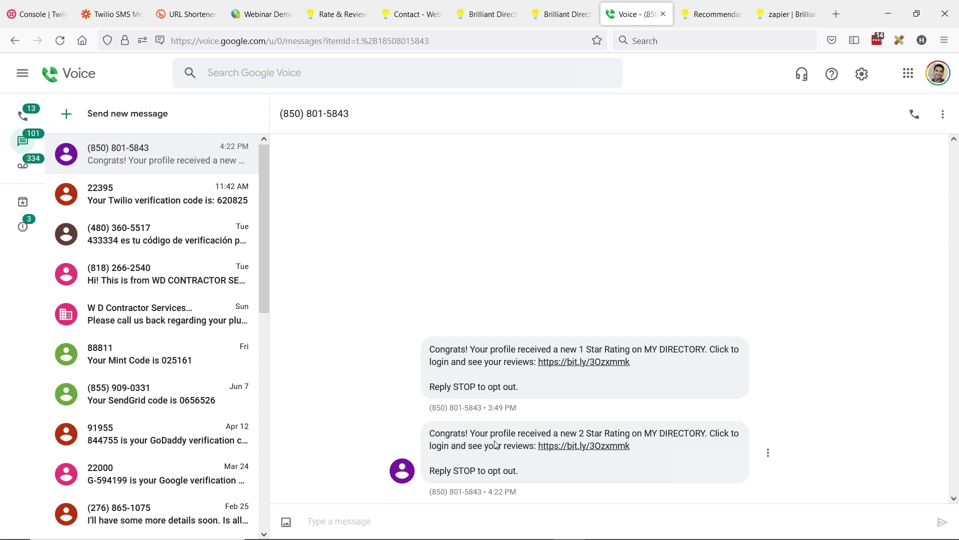
# Revisit the member's contact form, keeping the phone country code at US, CA & Caribbean +1.
pyautogui.click(405, 15)
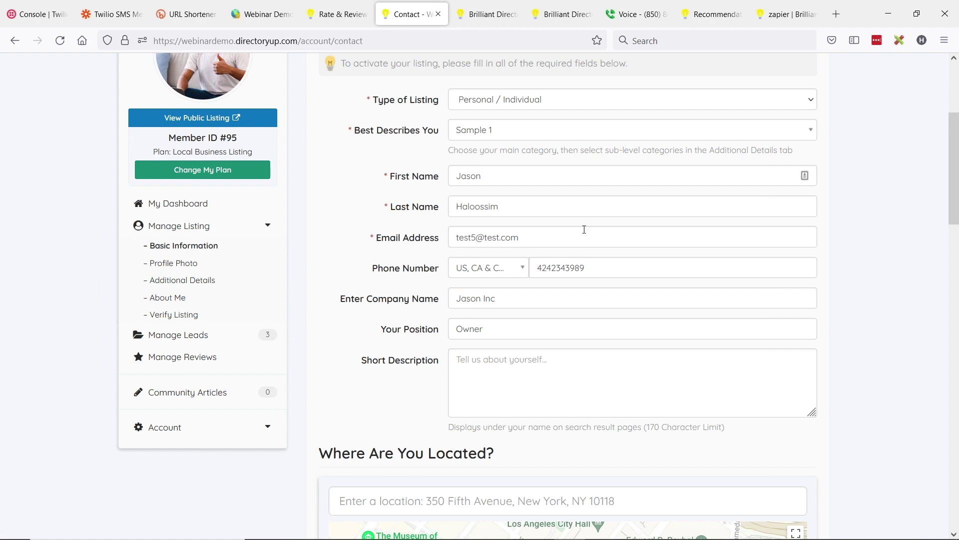
pyautogui.scroll(2, 584, 230)
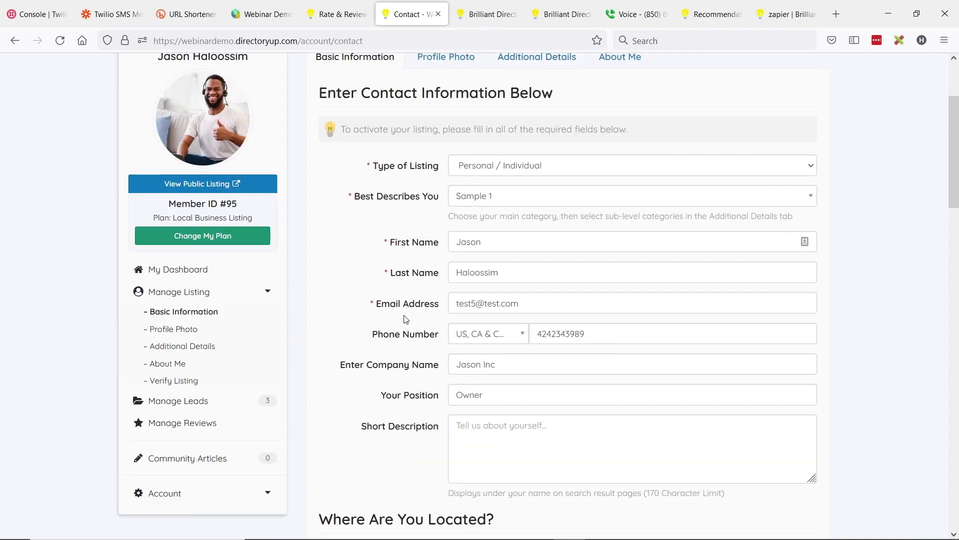
pyautogui.scroll(2, 406, 319)
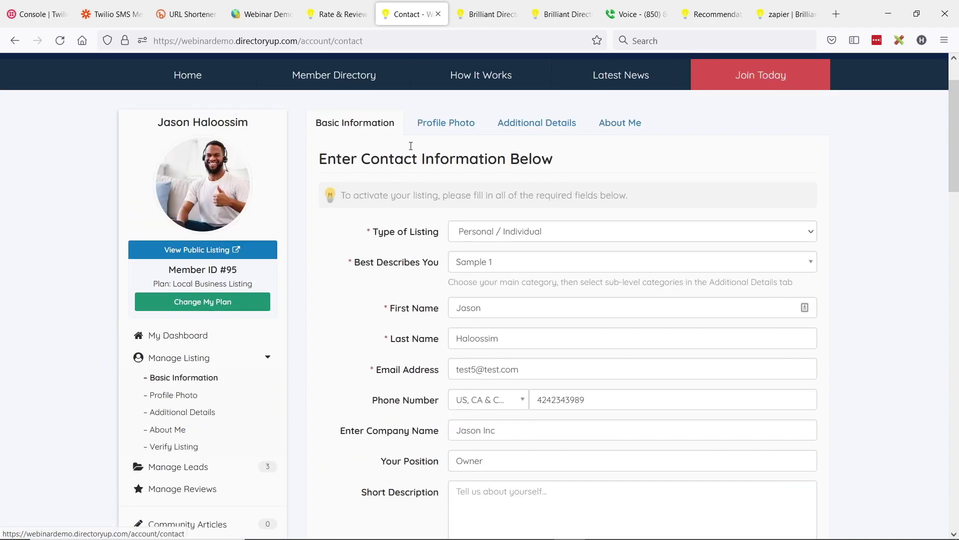
pyautogui.scroll(-2, 406, 146)
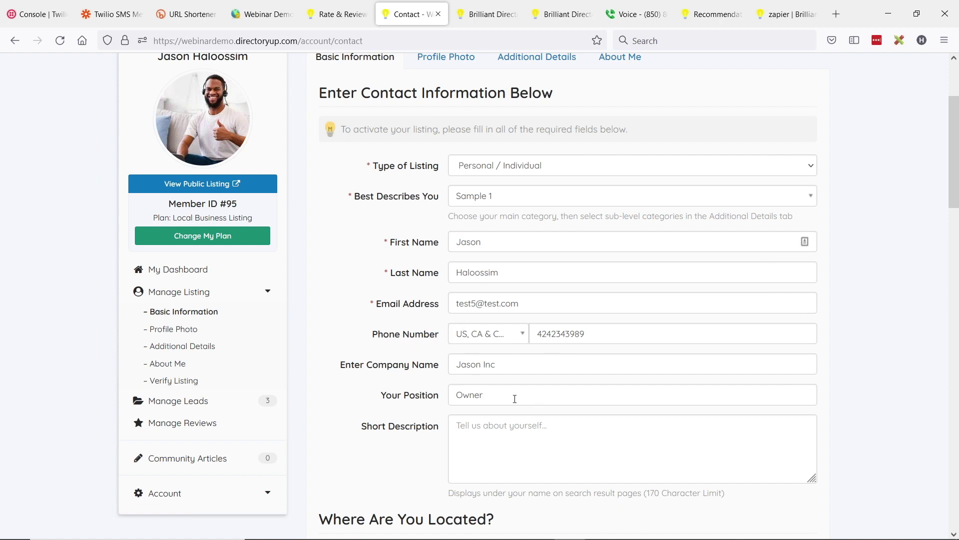
pyautogui.moveTo(515, 399); pyautogui.dragTo(456, 386)
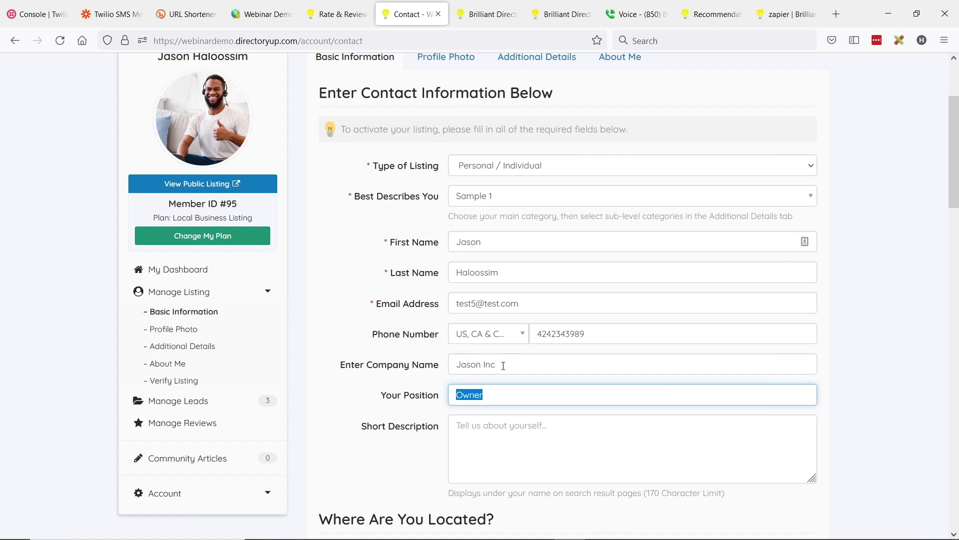
pyautogui.click(523, 338)
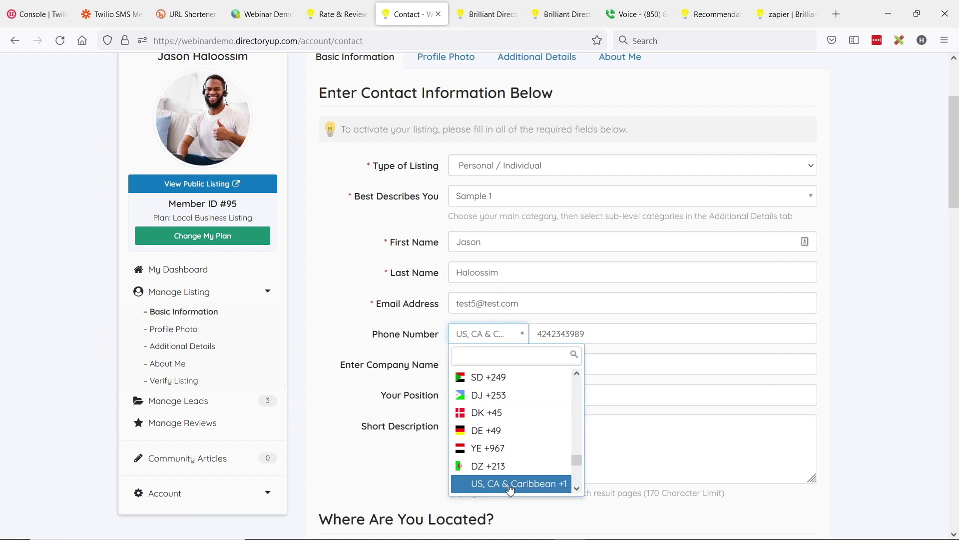
pyautogui.click(533, 331)
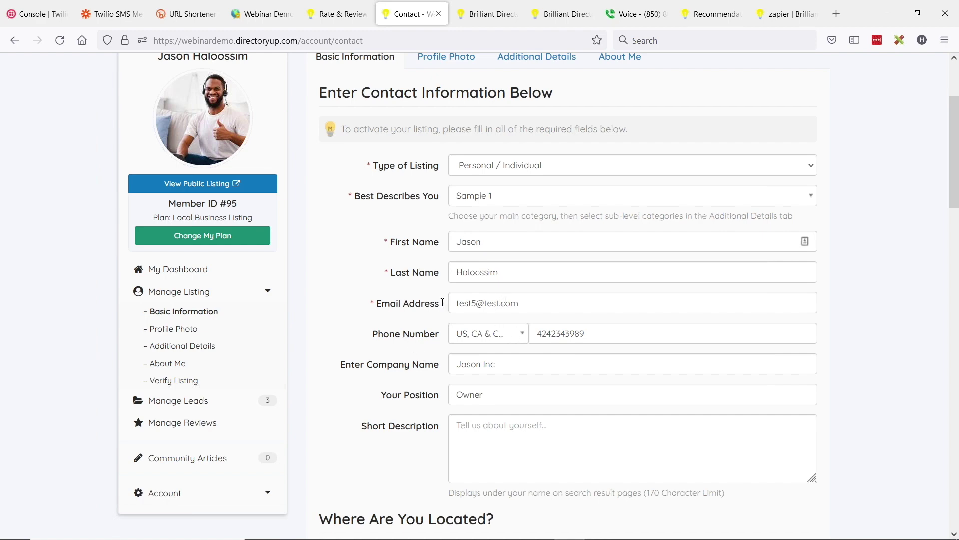
# Search the Toolbox Form Manager's forms for 'contact'.
pyautogui.click(264, 15)
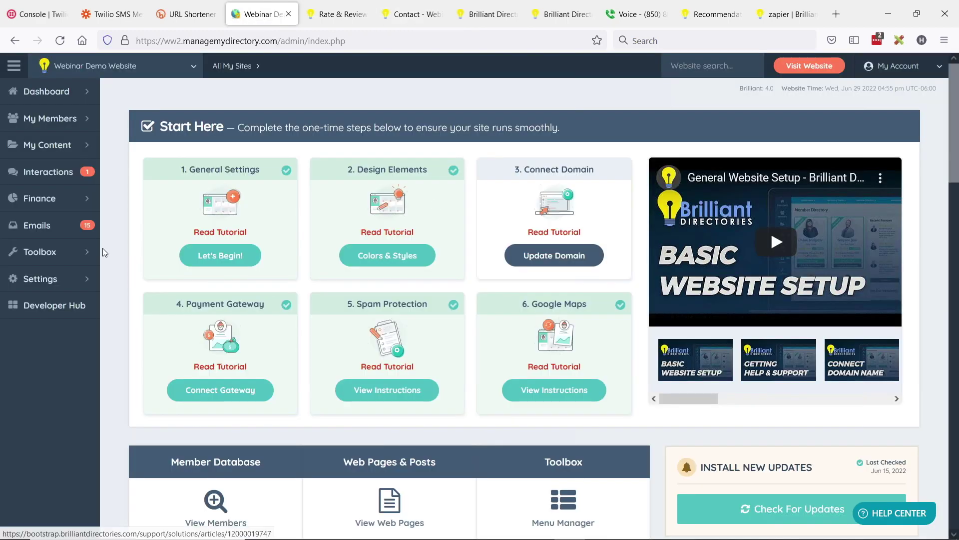
pyautogui.click(88, 253)
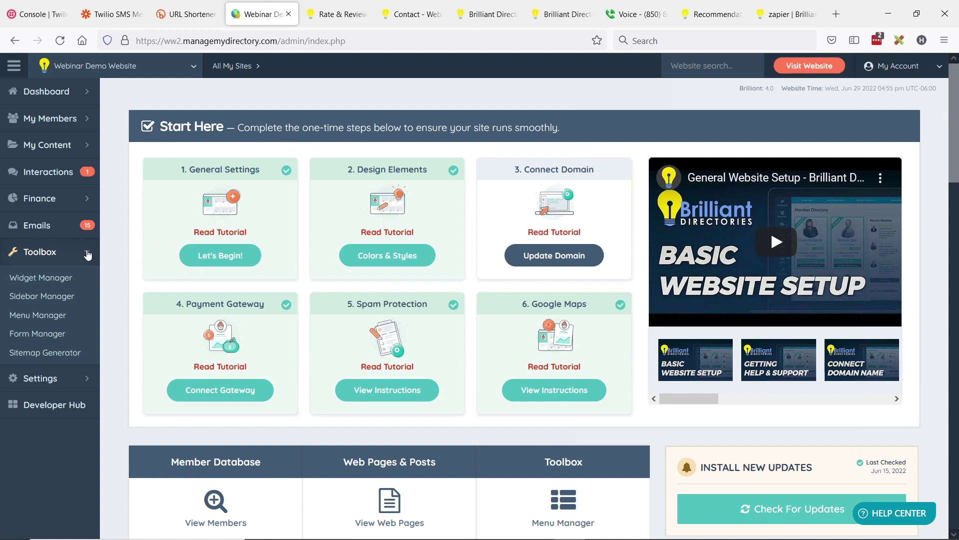
pyautogui.click(40, 338)
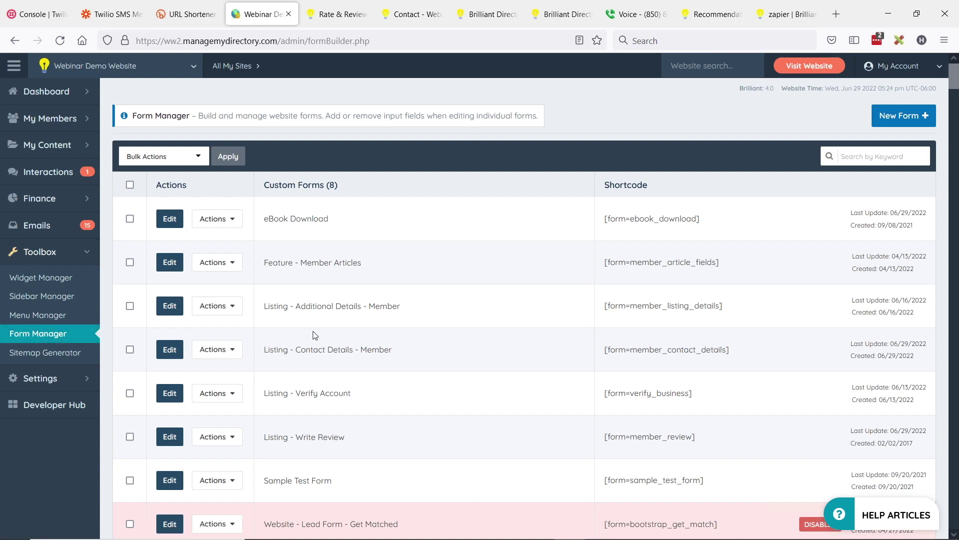
pyautogui.click(867, 157)
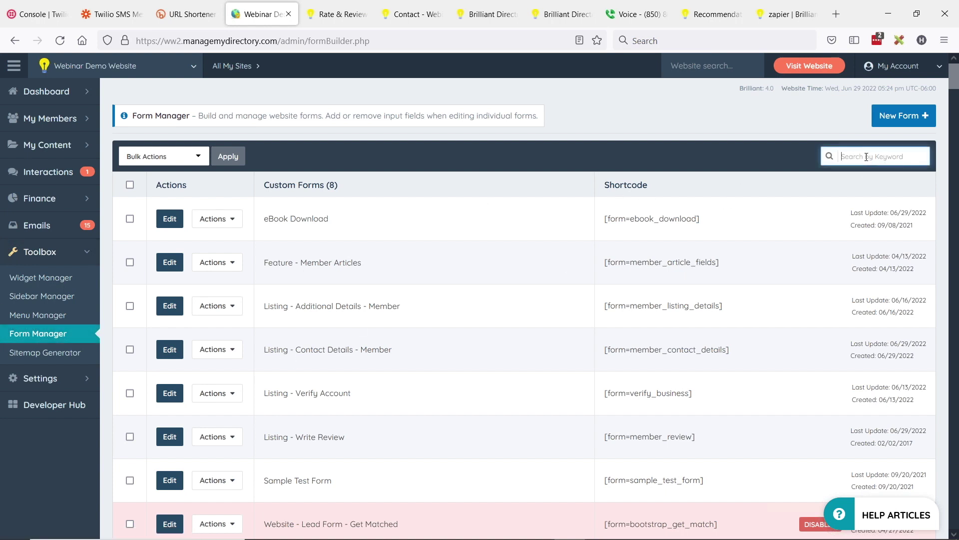
pyautogui.write('contact')
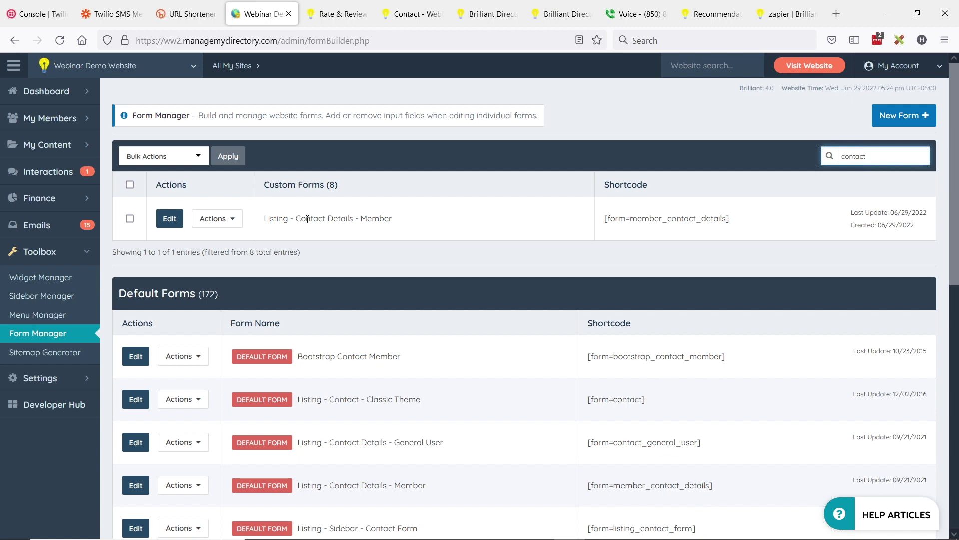
pyautogui.moveTo(266, 222); pyautogui.dragTo(393, 220)
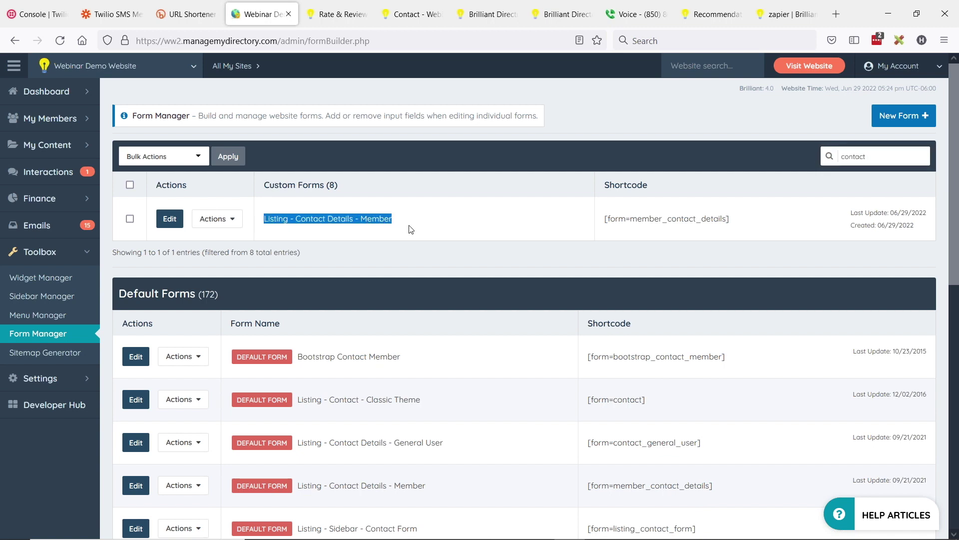
# Open the Listing - Contact Details - Member form for editing.
pyautogui.click(409, 20)
pyautogui.scroll(2, 378, 129)
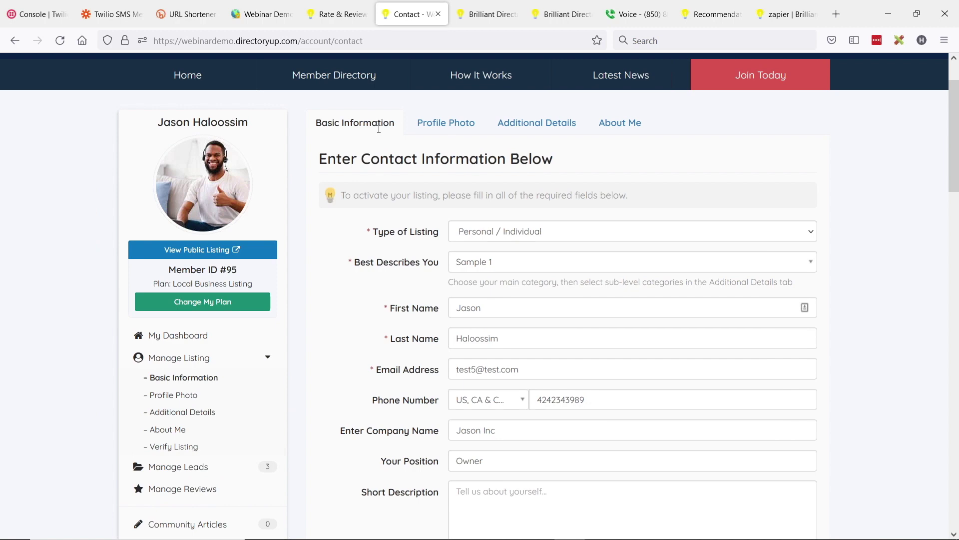
pyautogui.click(257, 15)
pyautogui.click(381, 218)
pyautogui.moveTo(397, 221); pyautogui.dragTo(266, 220)
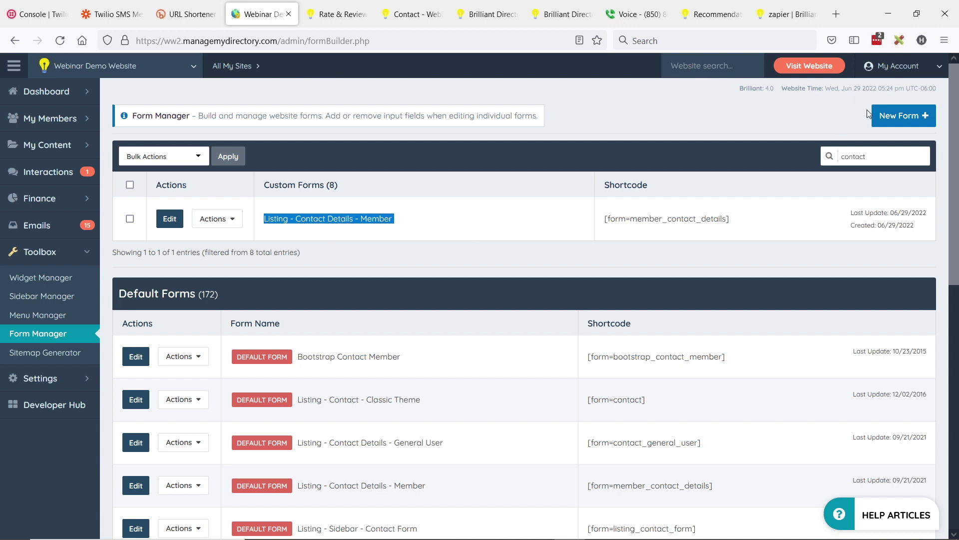
pyautogui.click(945, 41)
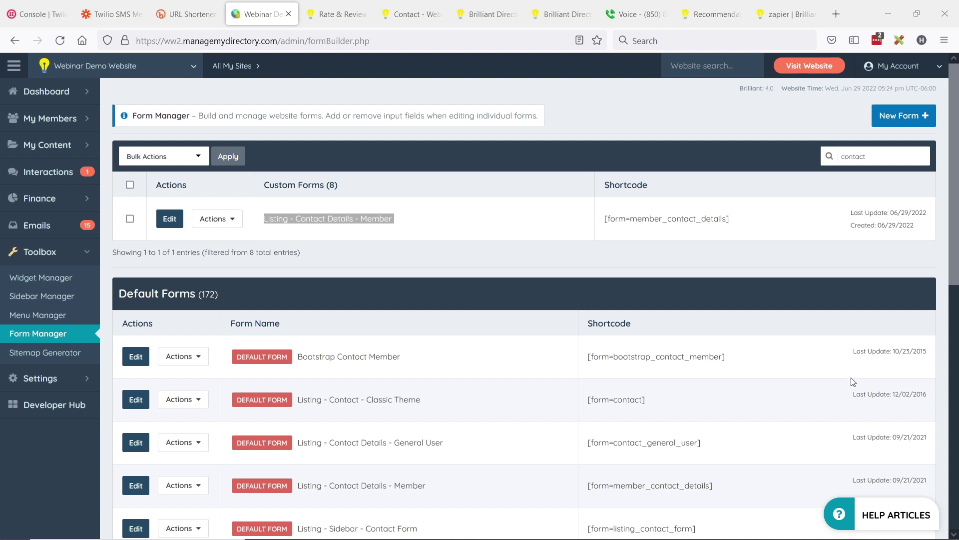
pyautogui.click(169, 218)
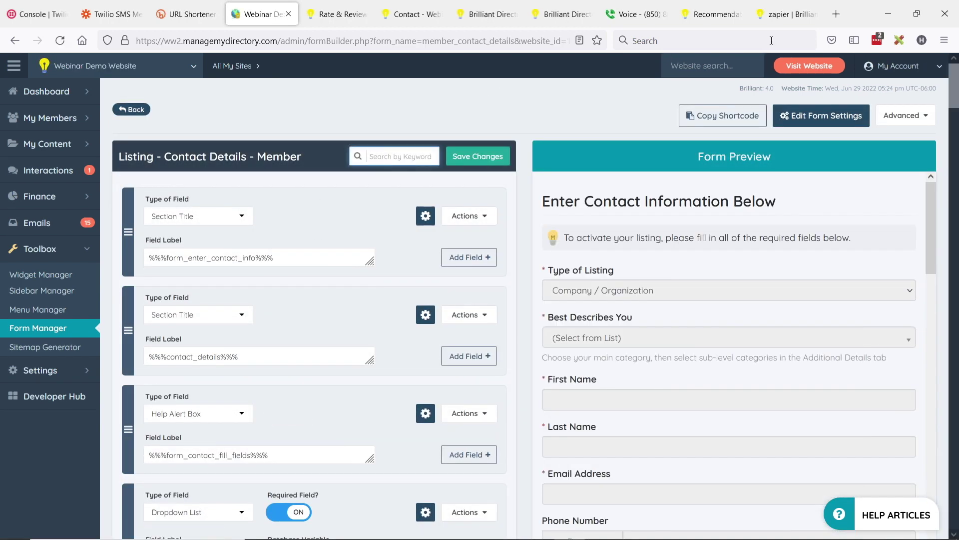
# Filter fields by 'phone', leave its type as Phone Number + Country Code, and return to the review-sent page.
pyautogui.write('phone')
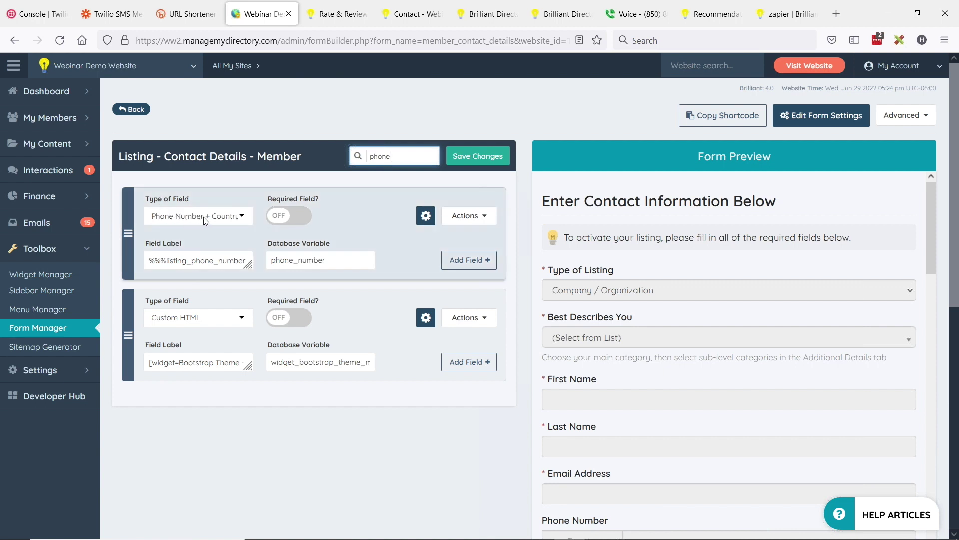
pyautogui.click(240, 222)
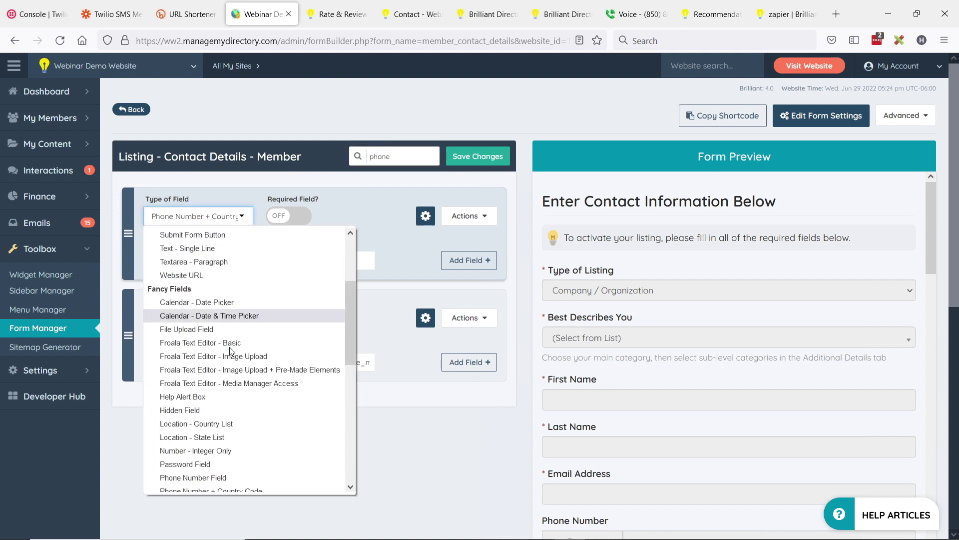
pyautogui.click(218, 470)
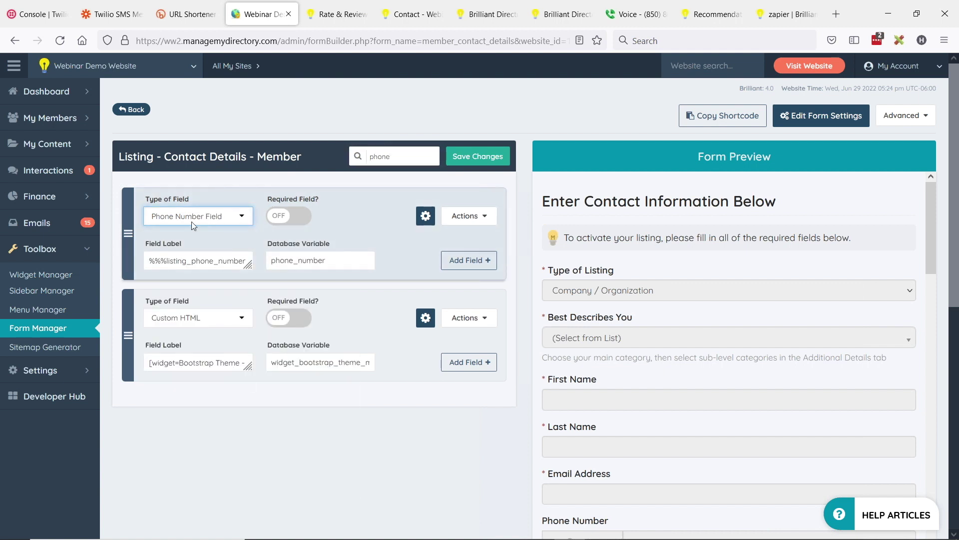
pyautogui.click(238, 217)
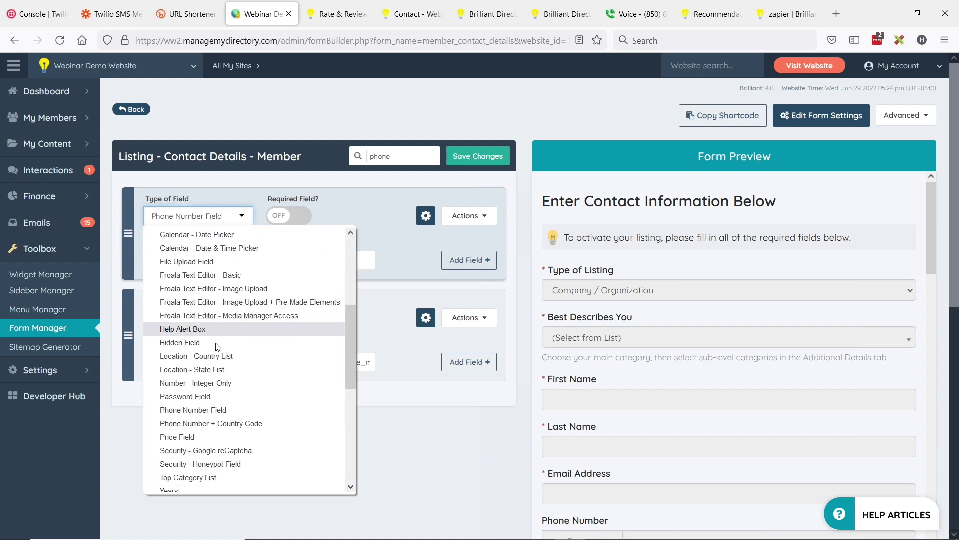
pyautogui.click(220, 423)
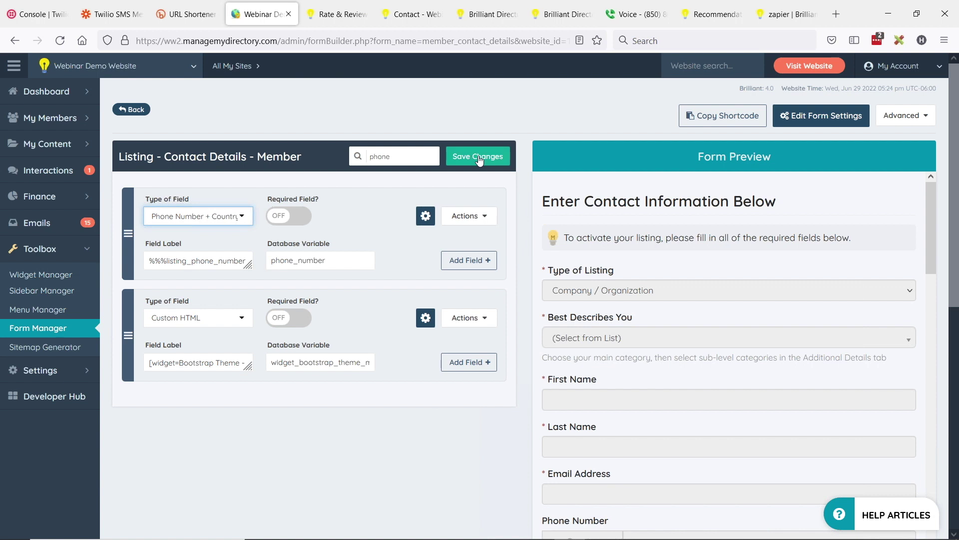
pyautogui.click(403, 19)
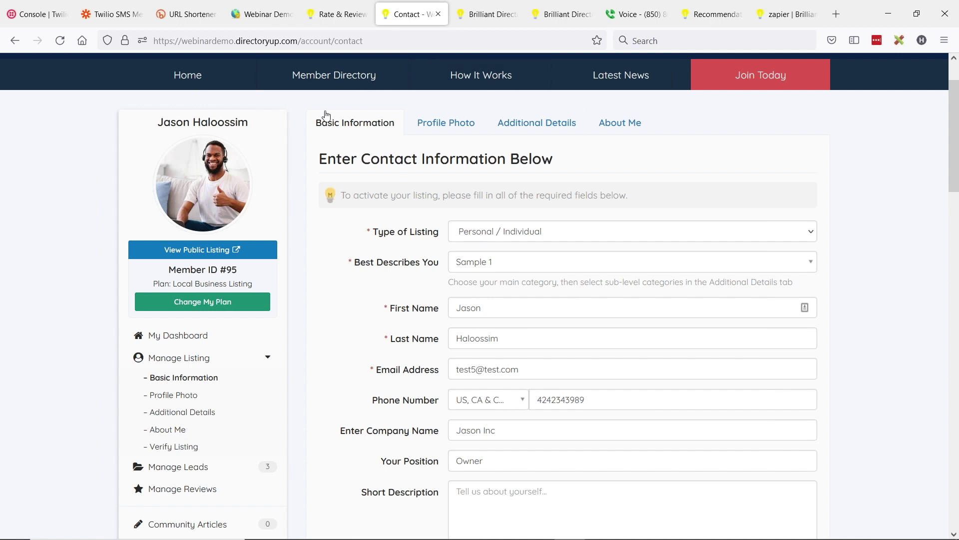
pyautogui.click(333, 14)
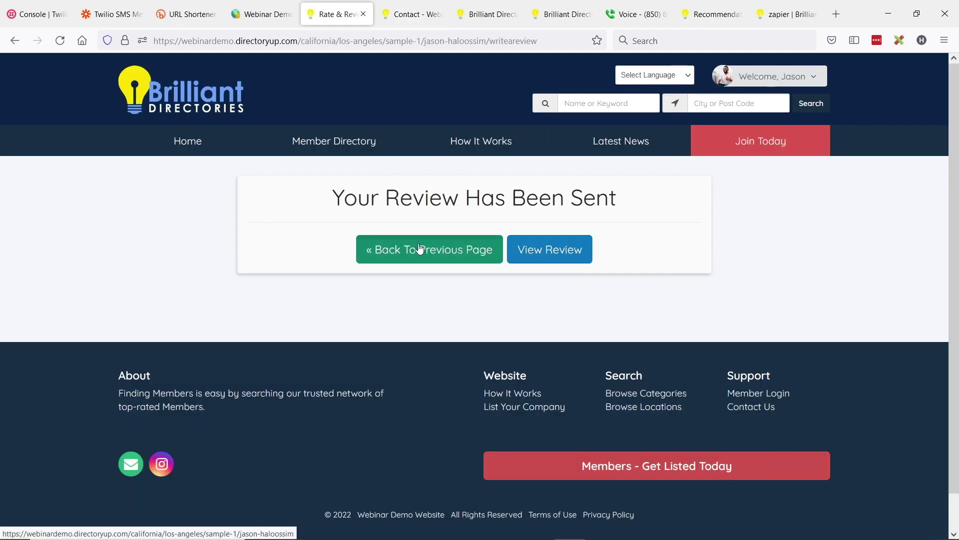
# Go back to the member's profile and open a fresh Write a Review form, focusing the title field.
pyautogui.click(420, 249)
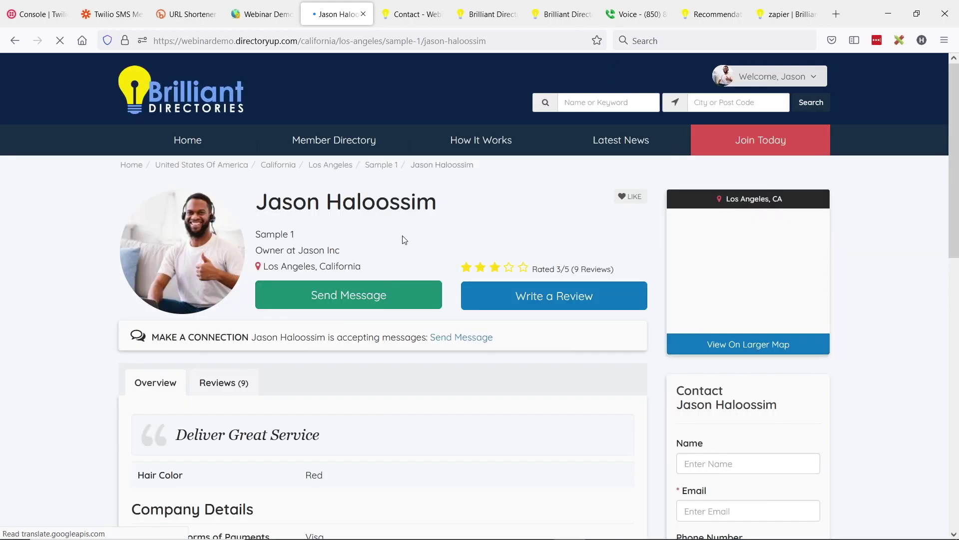
pyautogui.click(560, 302)
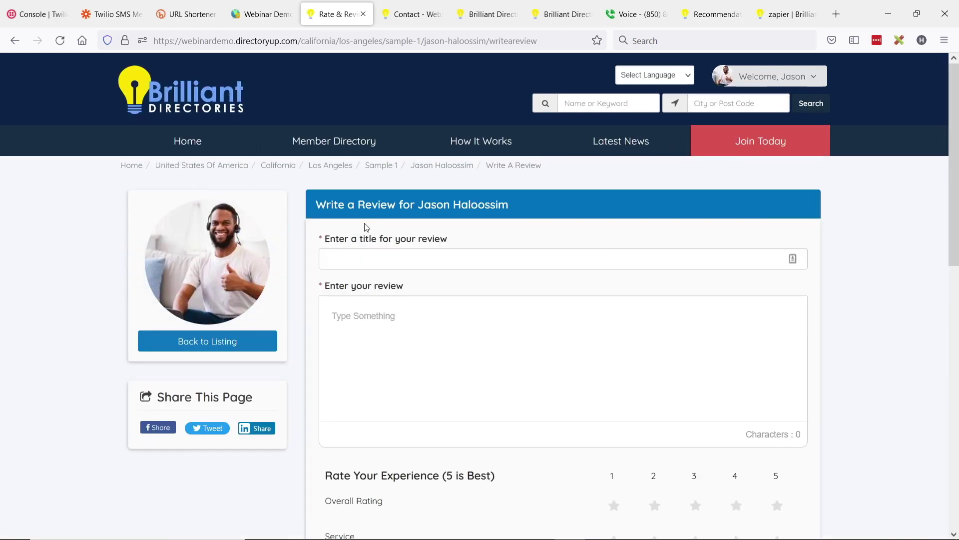
pyautogui.scroll(-2, 482, 310)
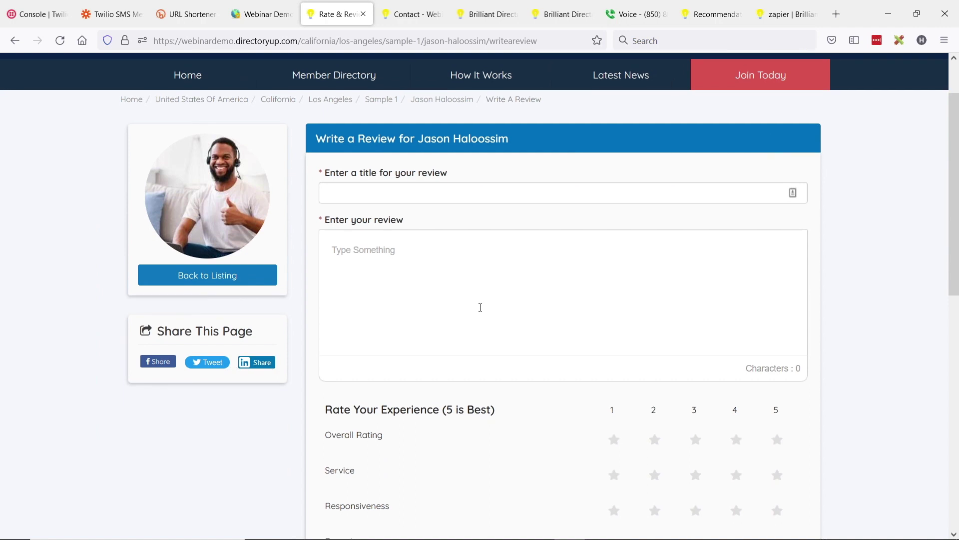
pyautogui.scroll(1, 479, 311)
pyautogui.click(416, 261)
pyautogui.scroll(-2, 420, 238)
pyautogui.scroll(-2, 728, 365)
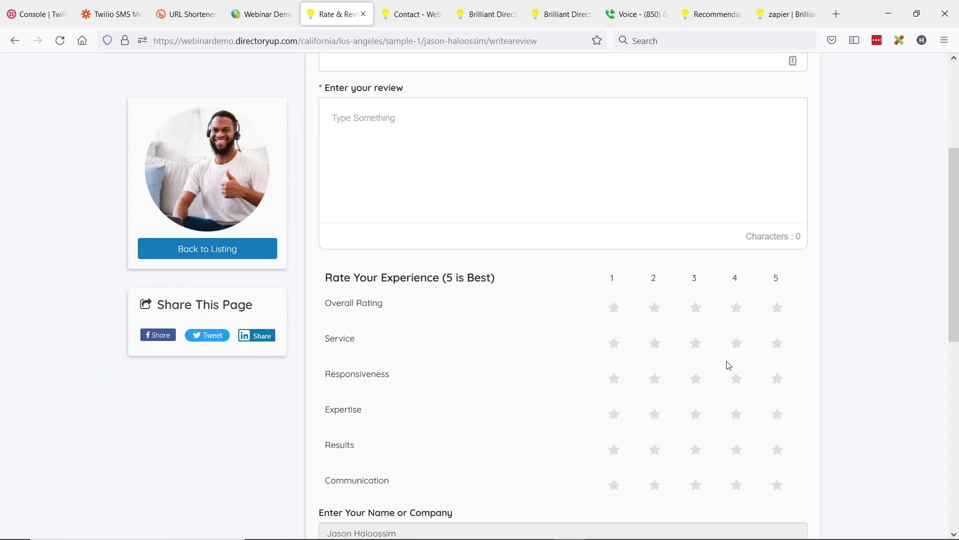
pyautogui.scroll(4, 741, 362)
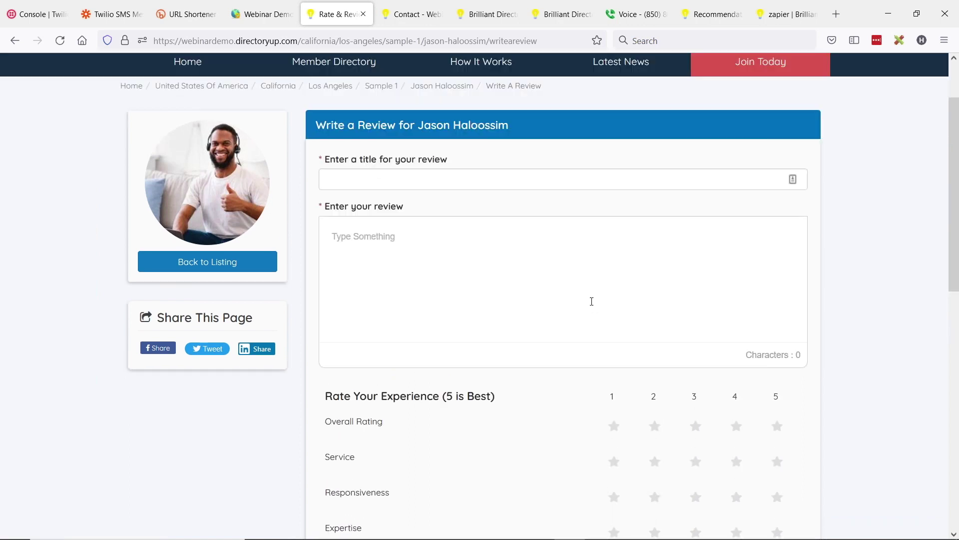
pyautogui.click(356, 196)
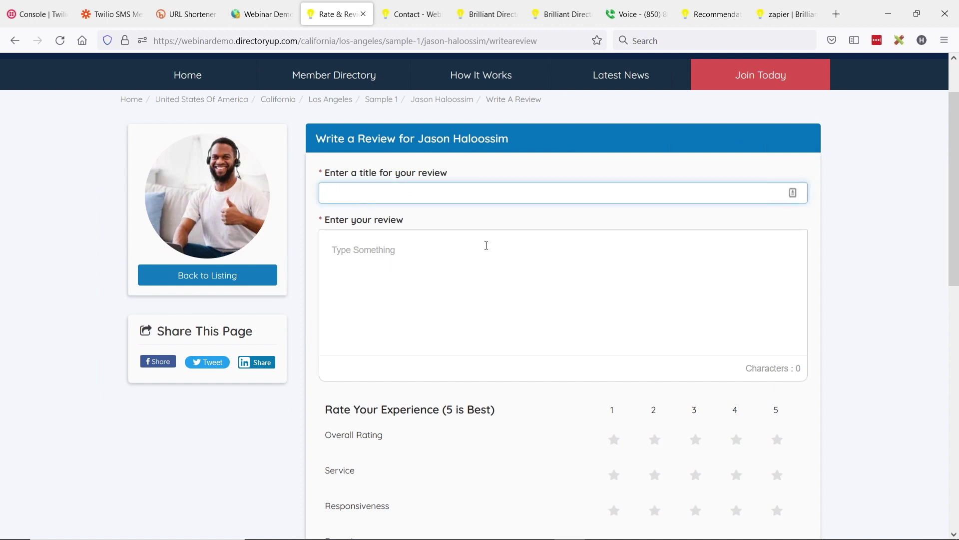
pyautogui.scroll(-8, 529, 230)
pyautogui.scroll(8, 524, 232)
pyautogui.rightClick(345, 193)
pyautogui.click(399, 383)
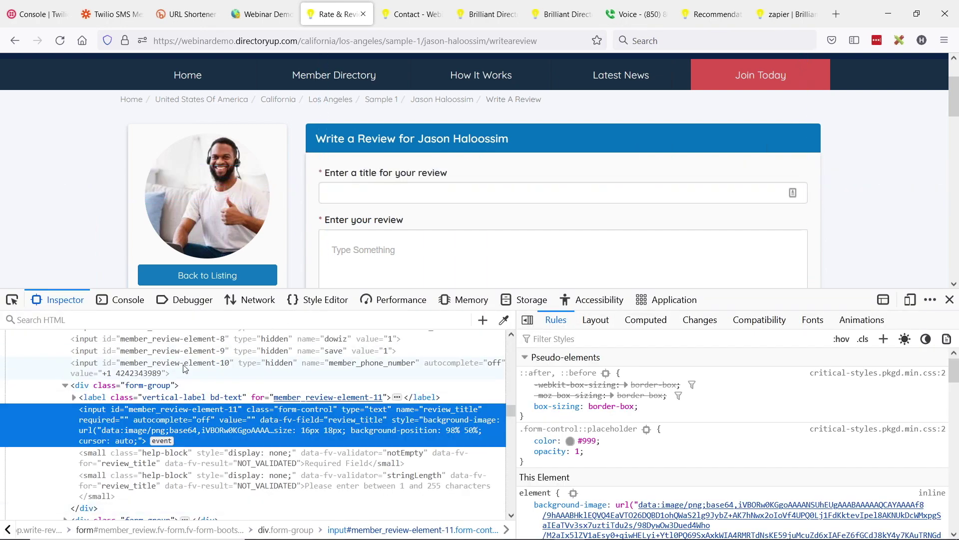
pyautogui.click(377, 372)
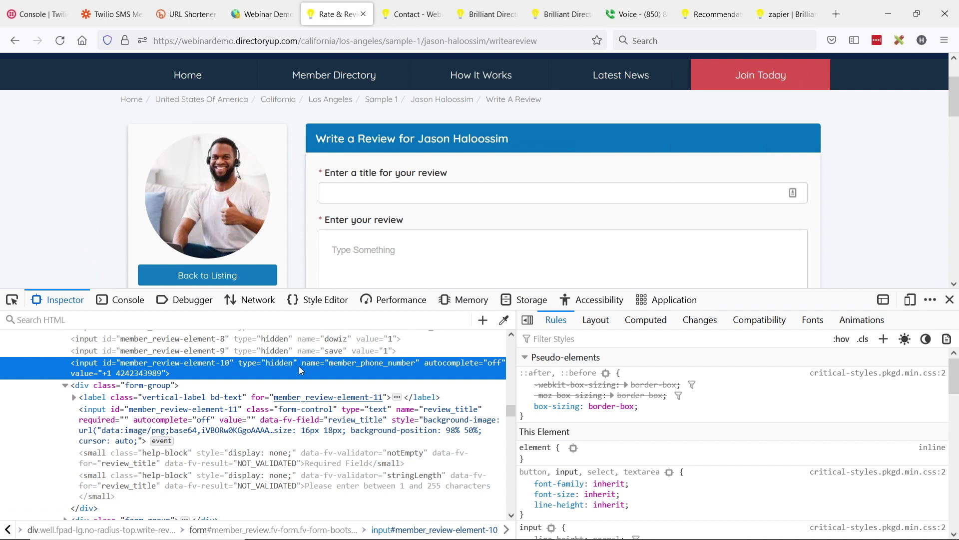
pyautogui.doubleClick(122, 376)
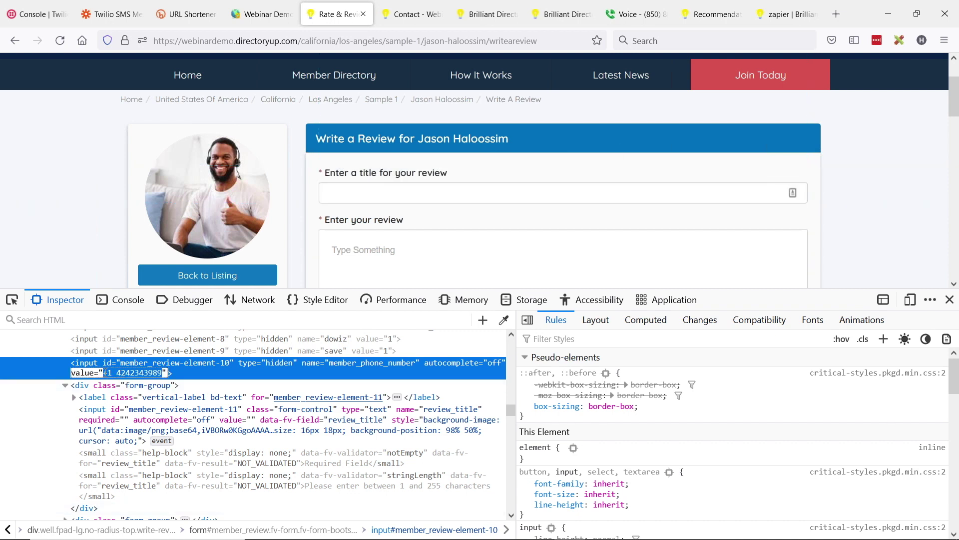
pyautogui.moveTo(118, 373); pyautogui.dragTo(146, 373)
pyautogui.click(168, 373)
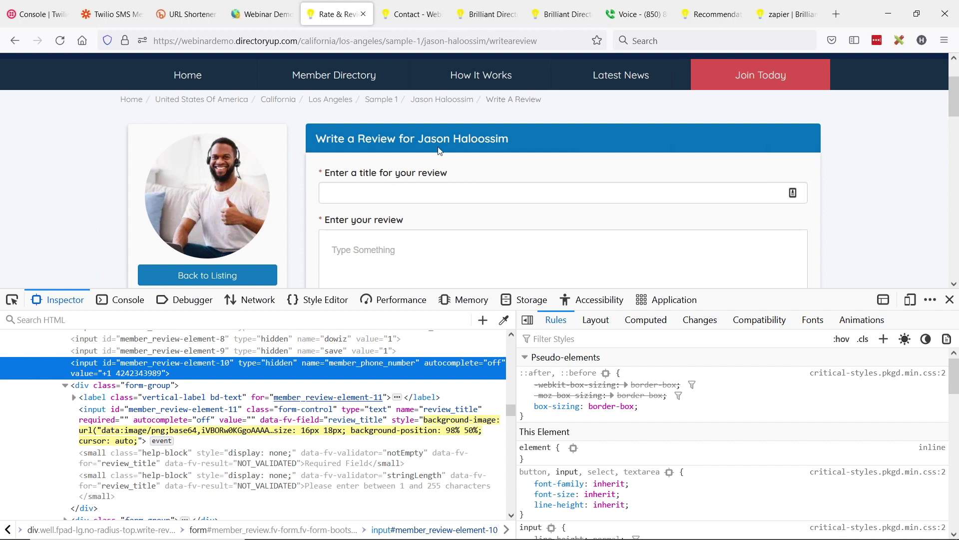
pyautogui.click(950, 300)
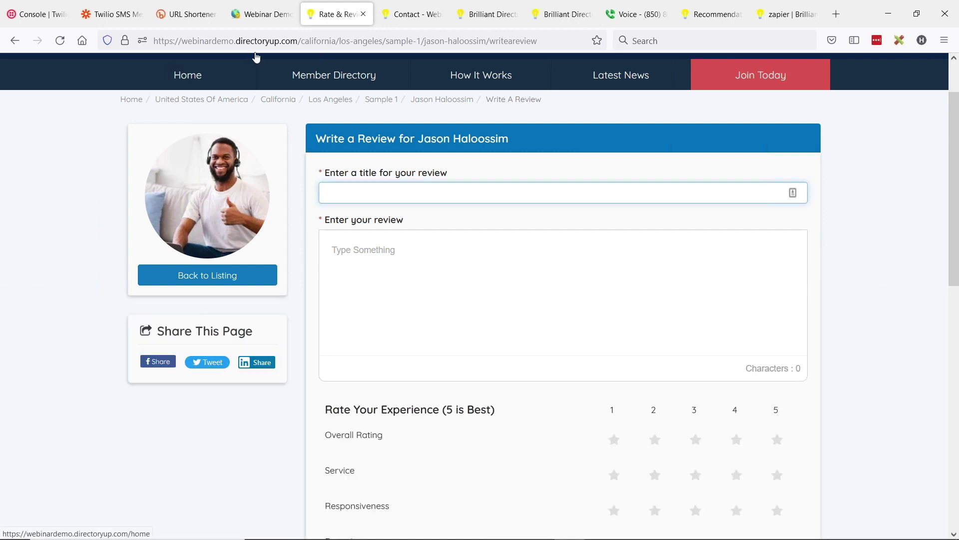
# Leave the slideshow and return to the Listing - Contact Details - Member form builder.
pyautogui.click(274, 22)
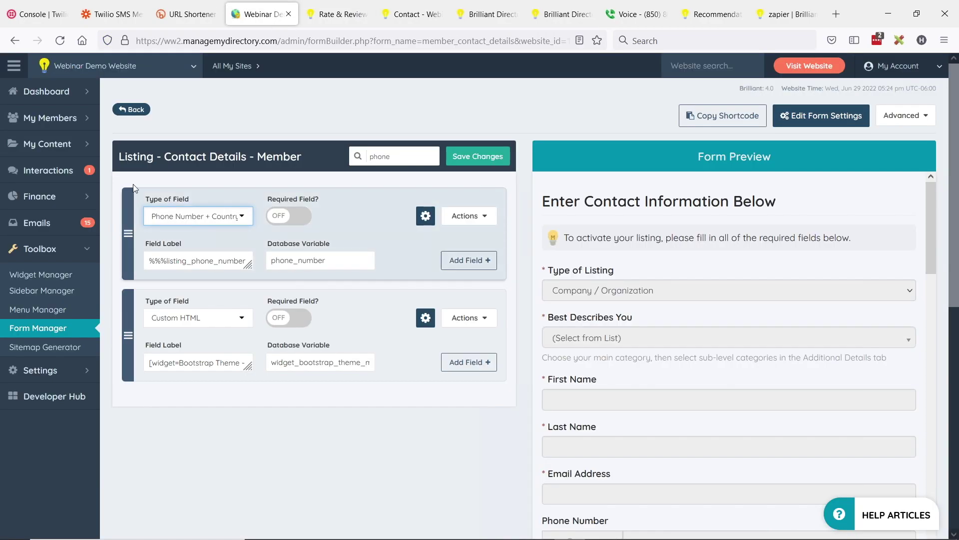
pyautogui.hotkey('alt', 'Tab')
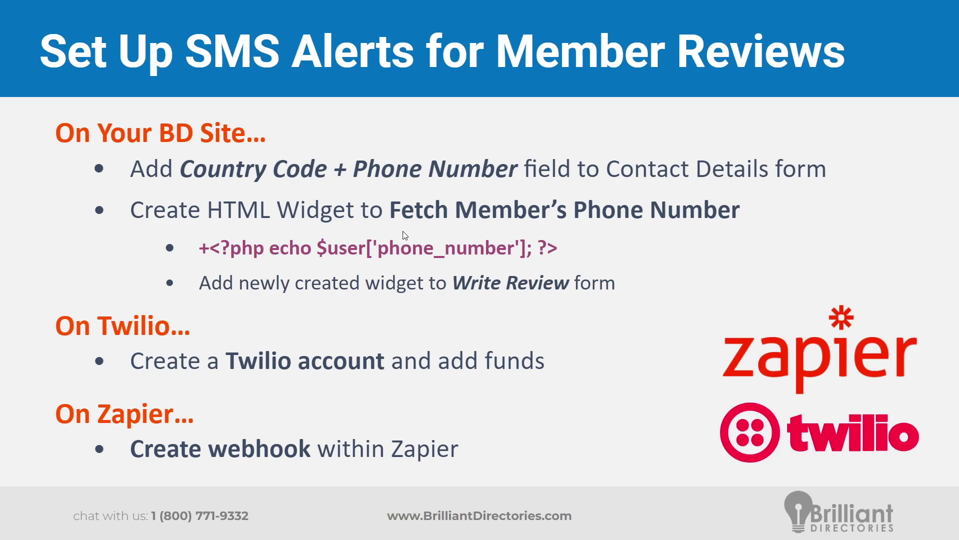
pyautogui.hotkey('alt', 'Tab')
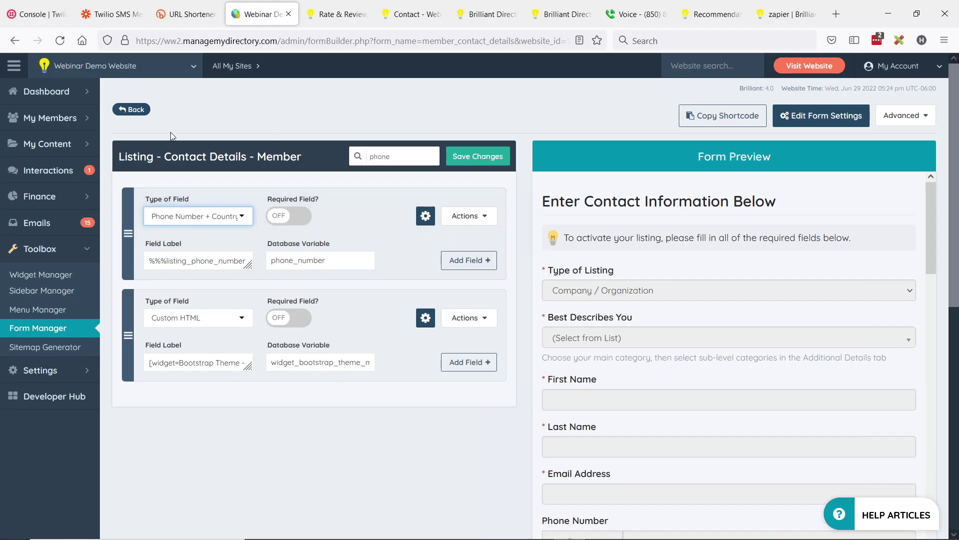
# Inspect the Fetch Member Phone Number widget's HTML and Javascript code, then return to Custom Widgets.
pyautogui.click(44, 279)
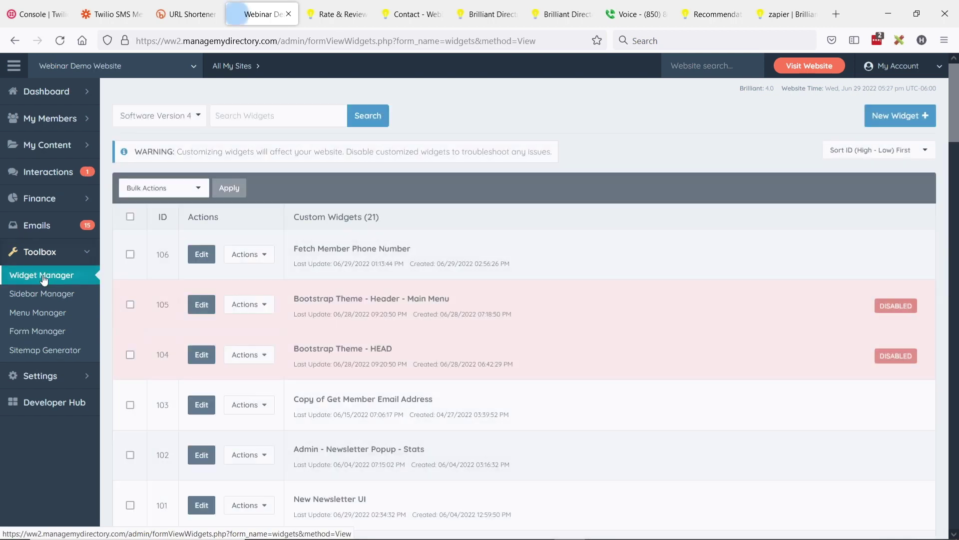
pyautogui.moveTo(295, 249); pyautogui.dragTo(411, 248)
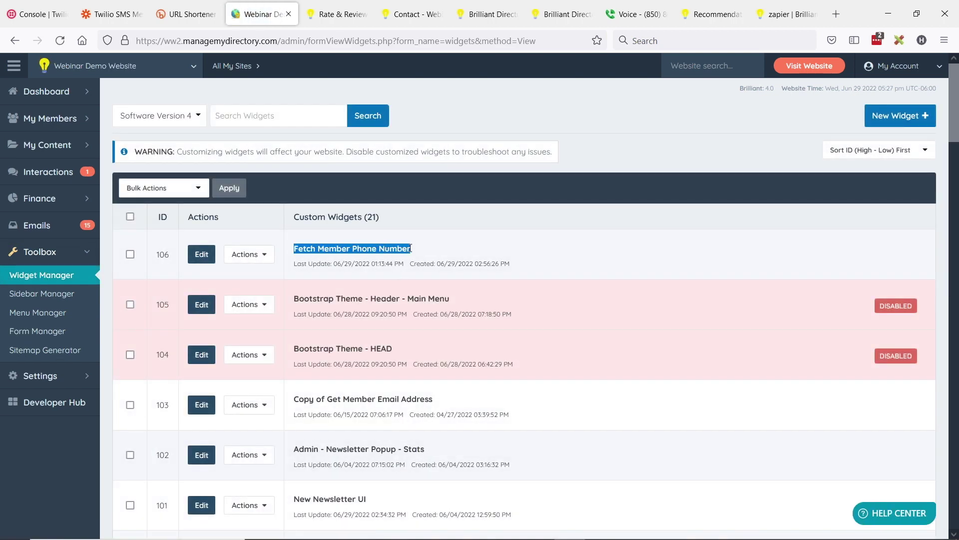
pyautogui.click(202, 254)
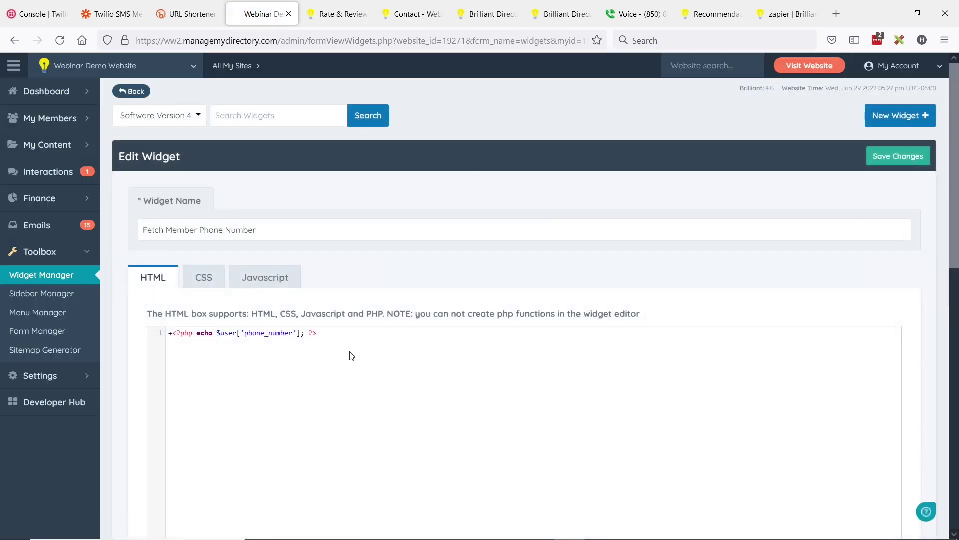
pyautogui.moveTo(341, 336); pyautogui.dragTo(169, 333)
pyautogui.hotkey('ctrl', 'c')
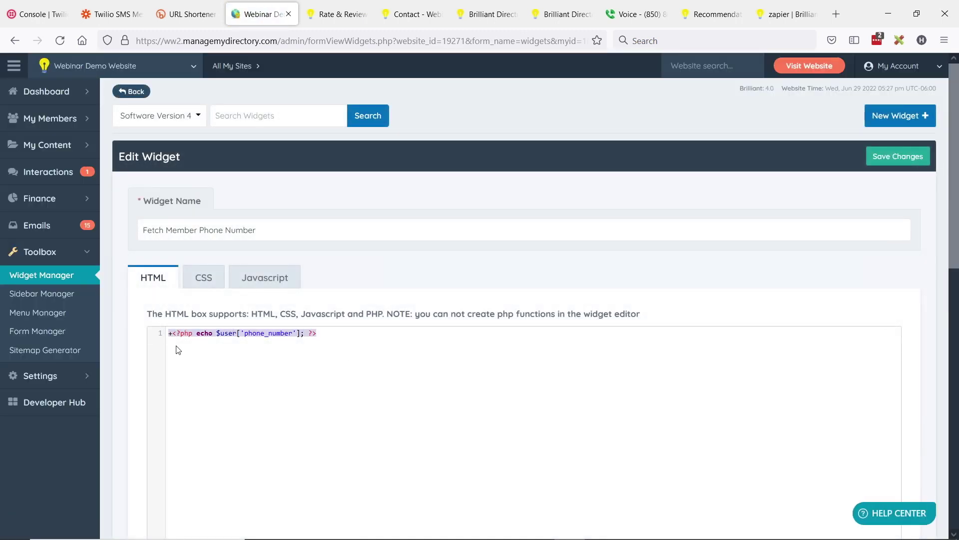
pyautogui.click(266, 277)
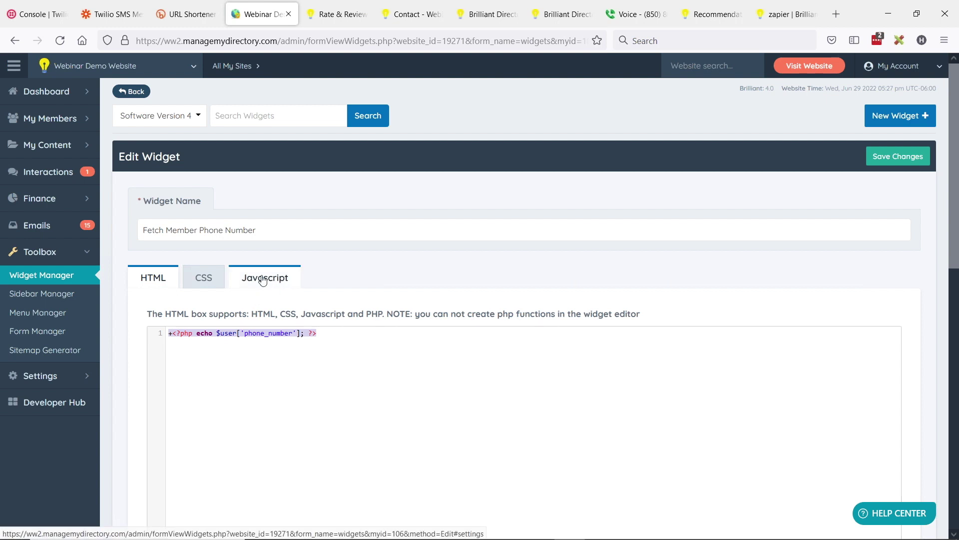
pyautogui.click(63, 275)
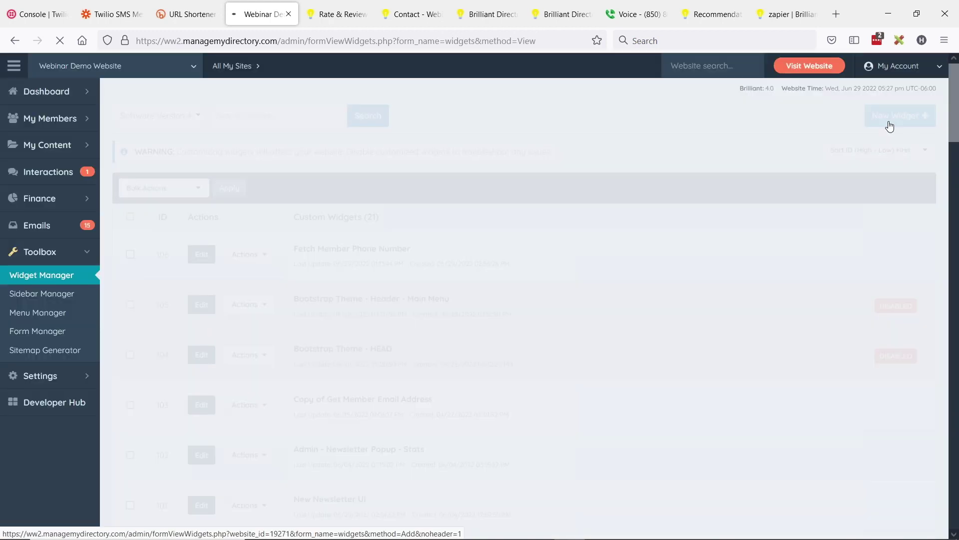
# Create and save a widget named 'Get Members Phone Number' containing the pasted phone-number PHP snippet.
pyautogui.click(888, 121)
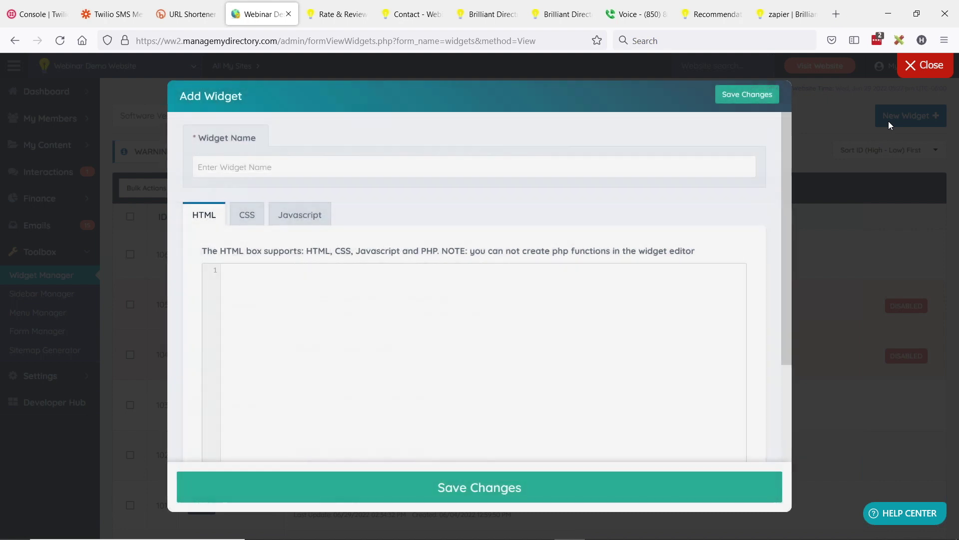
pyautogui.click(247, 167)
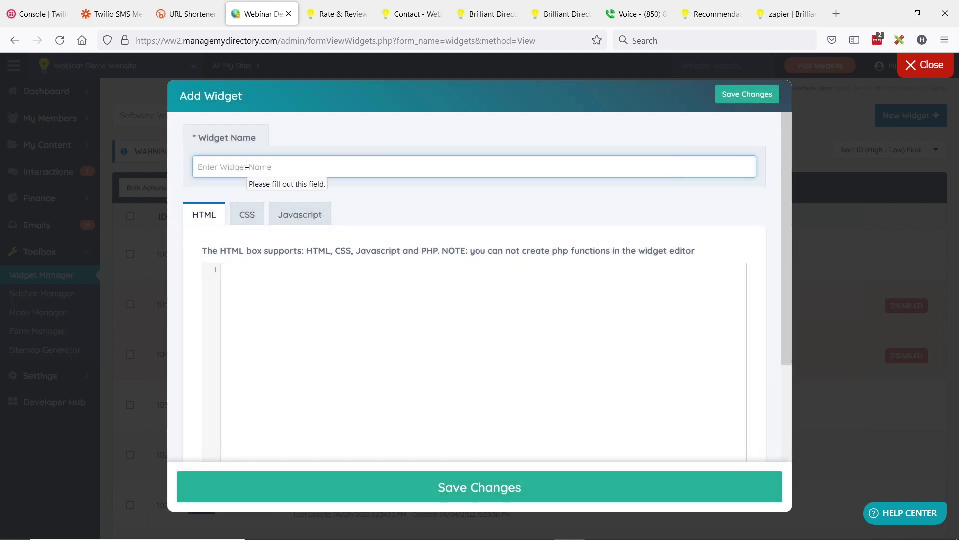
pyautogui.write('Get Members Phone Number')
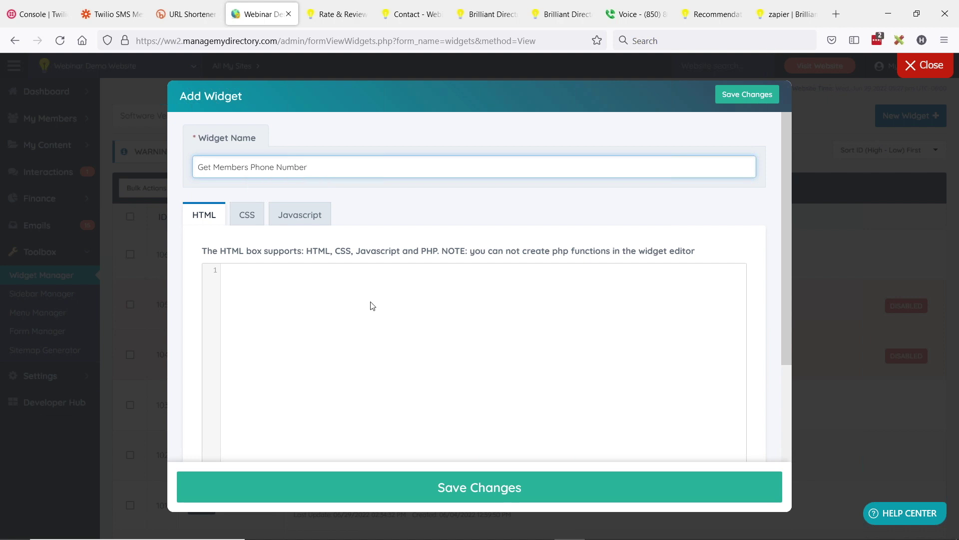
pyautogui.click(321, 296)
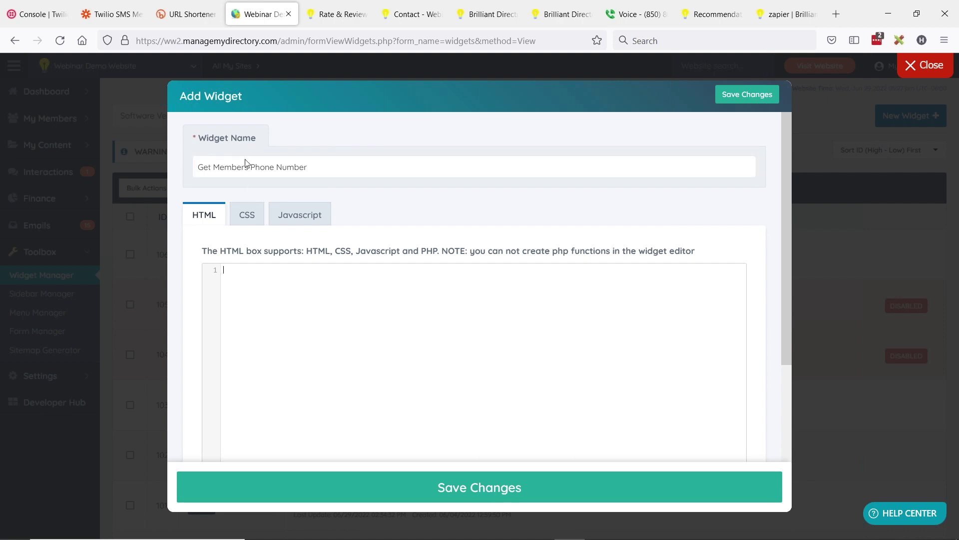
pyautogui.hotkey('ctrl', 'v')
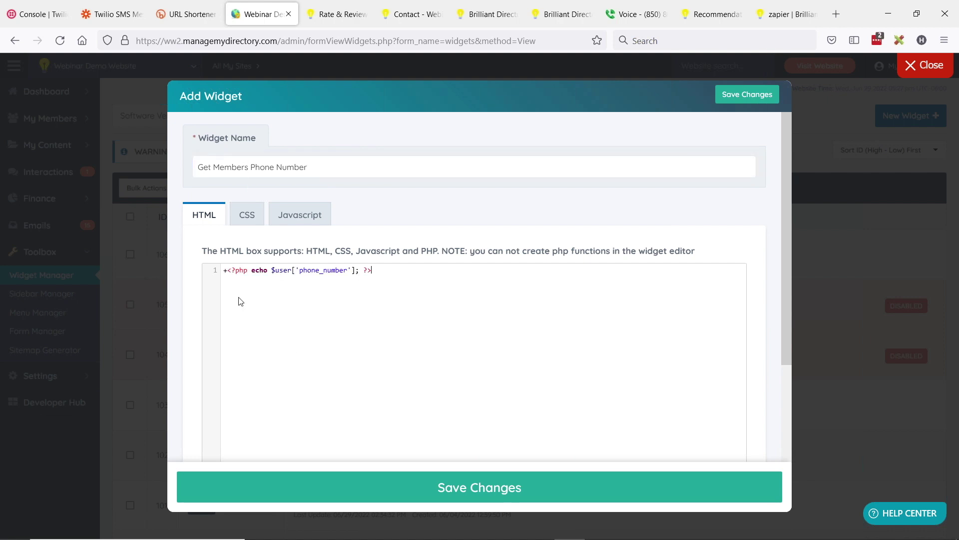
pyautogui.moveTo(230, 271)
pyautogui.mouseDown()
pyautogui.moveTo(413, 270)
pyautogui.moveTo(234, 270)
pyautogui.mouseUp()
pyautogui.click(233, 270)
pyautogui.moveTo(223, 273); pyautogui.dragTo(232, 275)
pyautogui.click(467, 501)
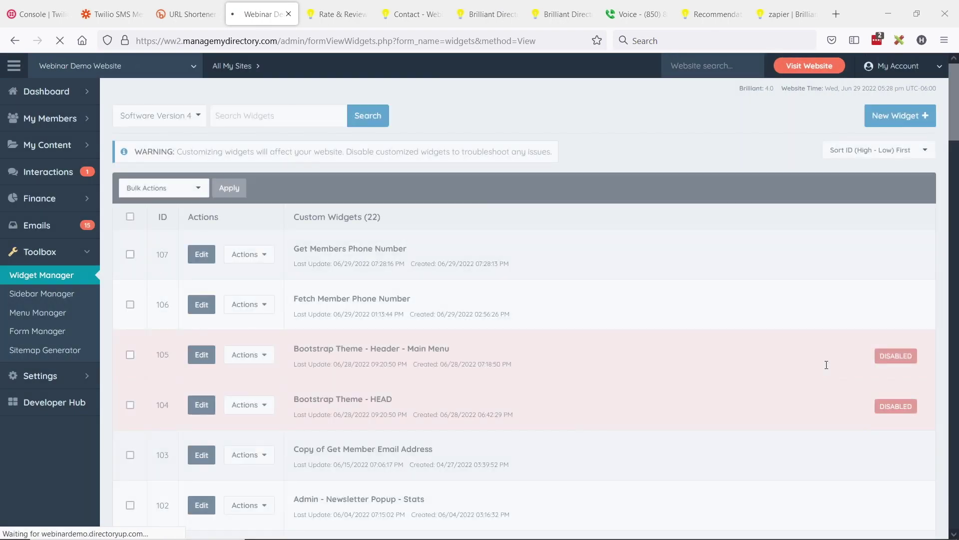
# Copy the shortcode of the new widget 107.
pyautogui.moveTo(294, 249); pyautogui.dragTo(407, 252)
pyautogui.click(378, 251)
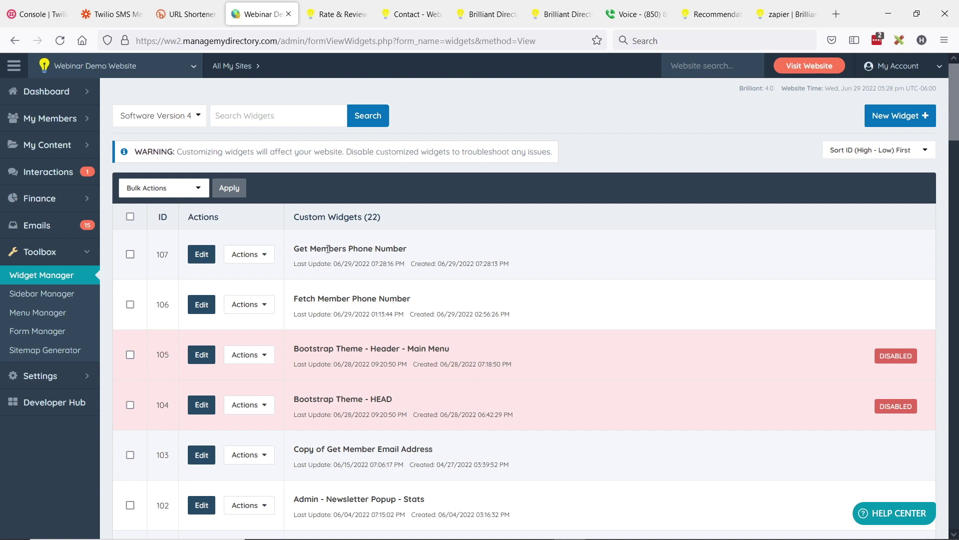
pyautogui.click(249, 254)
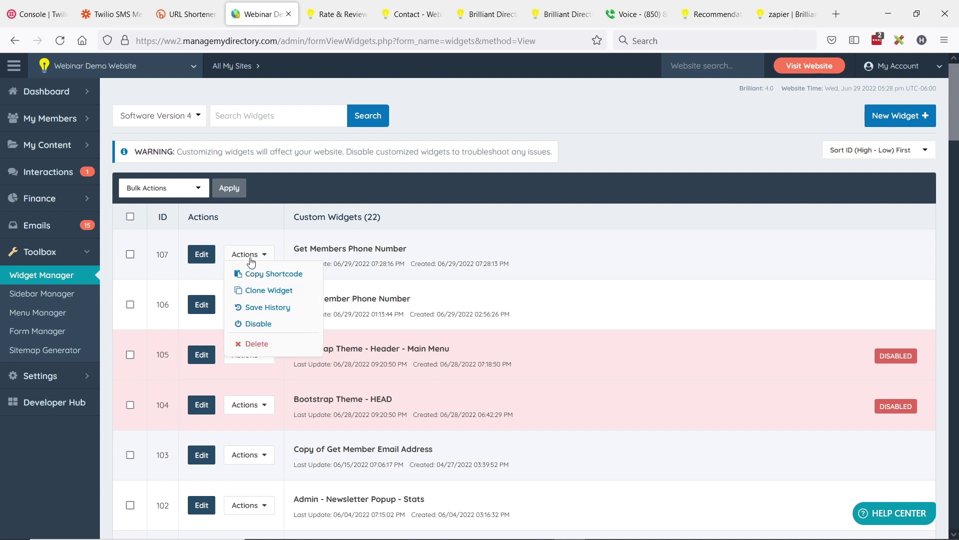
pyautogui.click(273, 275)
pyautogui.click(585, 319)
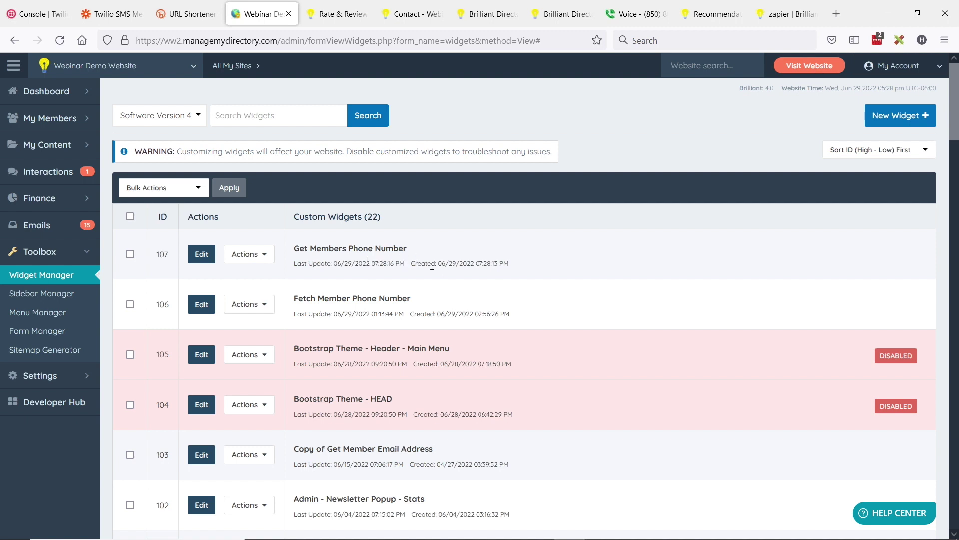
pyautogui.click(38, 333)
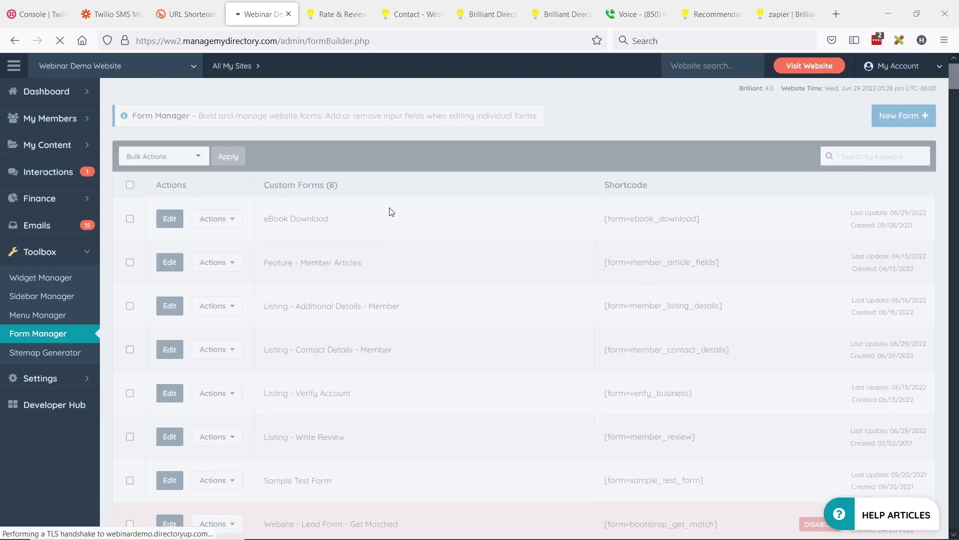
# Search the forms for 'review' and park the widget shortcode in Firefox's search bar.
pyautogui.click(848, 159)
pyautogui.write('review')
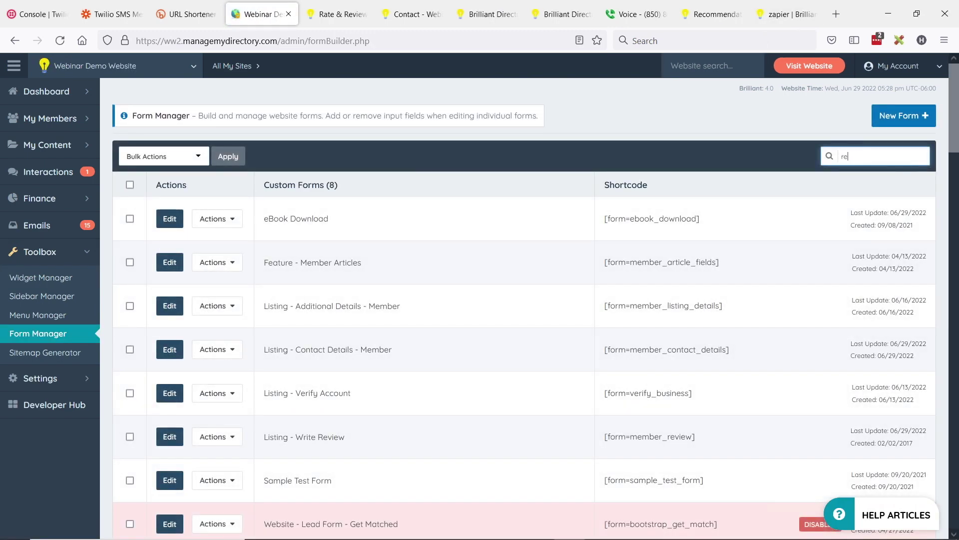
pyautogui.click(674, 41)
pyautogui.hotkey('ctrl', 'v')
pyautogui.click(310, 220)
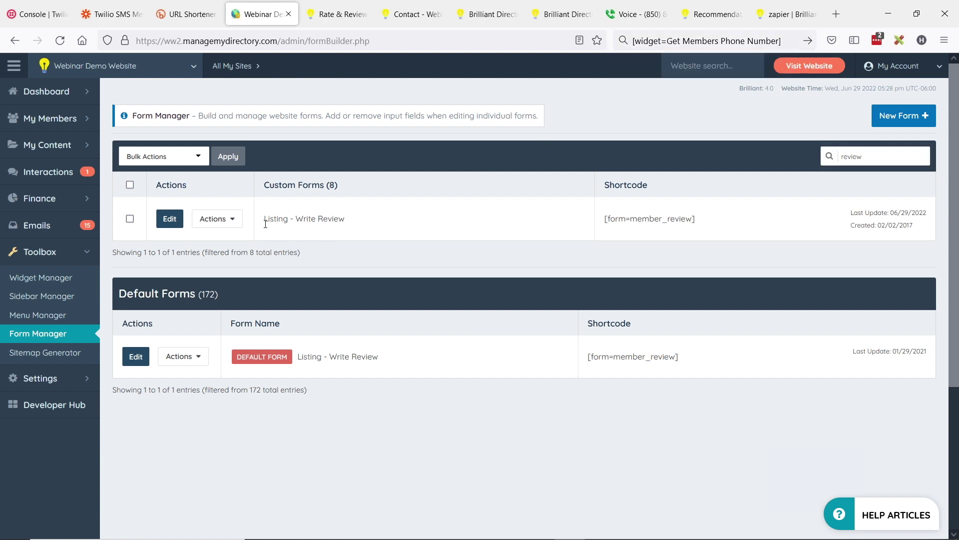
# Compare the default and custom Listing - Write Review forms, then edit the custom one.
pyautogui.moveTo(263, 214); pyautogui.dragTo(344, 218)
pyautogui.click(380, 486)
pyautogui.click(183, 355)
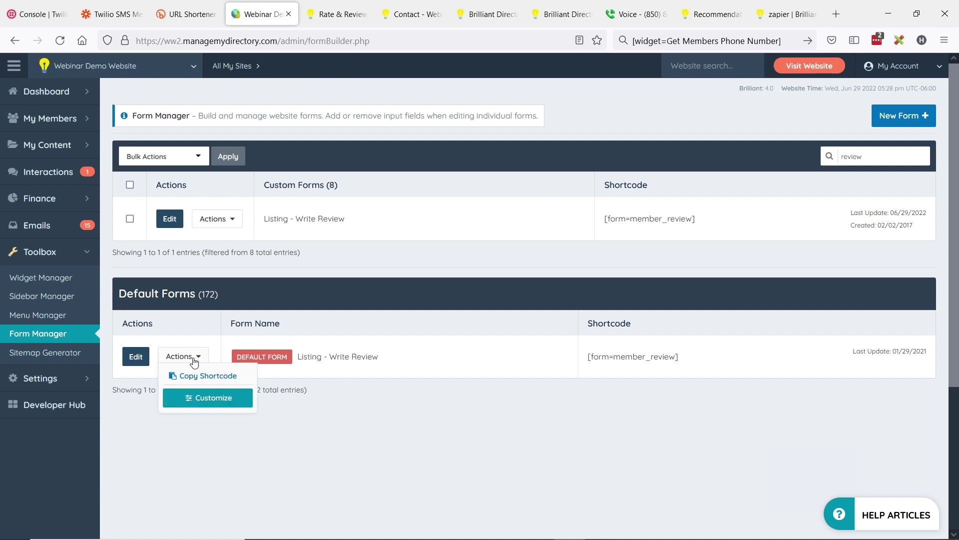
pyautogui.click(214, 398)
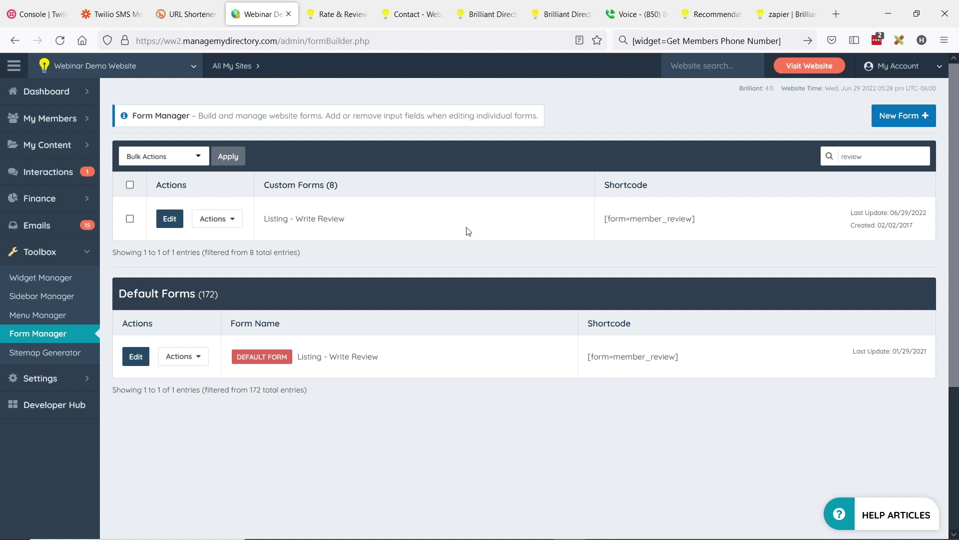
pyautogui.click(217, 218)
pyautogui.click(172, 238)
pyautogui.click(171, 223)
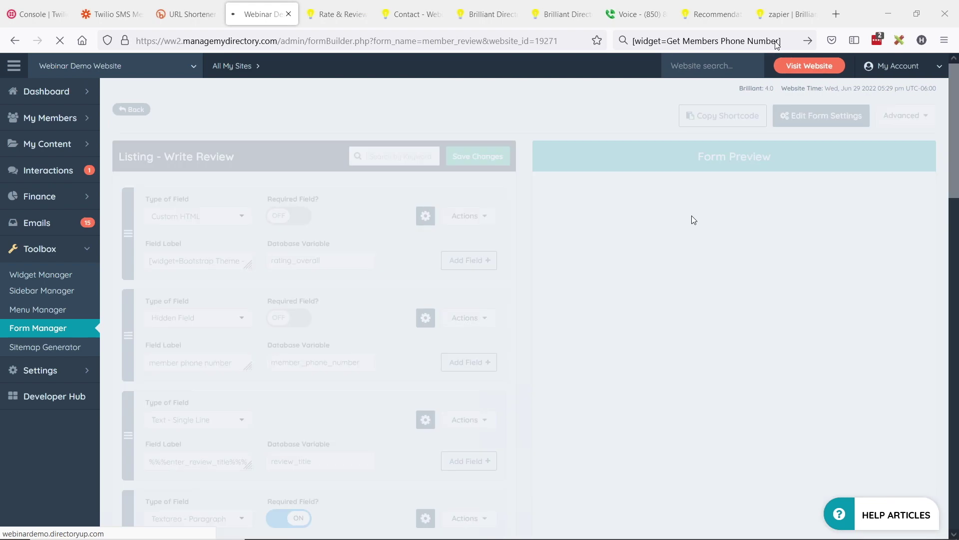
# Add a new Hidden Field labelled 'get member phone number' below the first field.
pyautogui.scroll(-1, 176, 245)
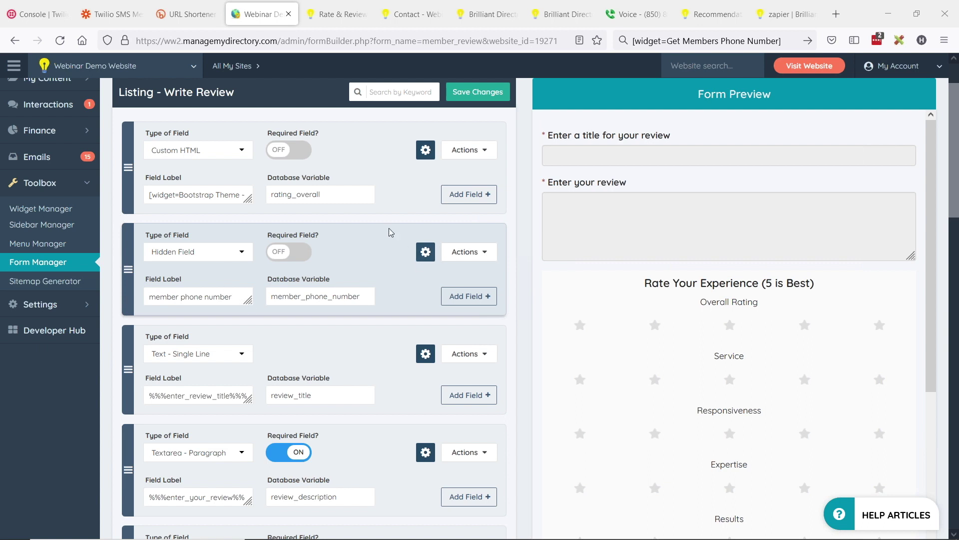
pyautogui.click(729, 49)
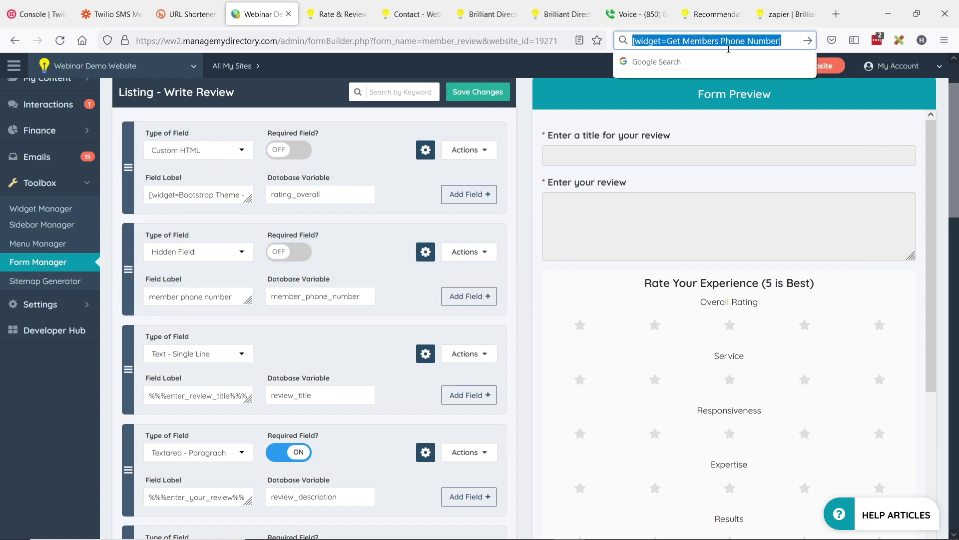
pyautogui.moveTo(782, 40); pyautogui.dragTo(625, 32)
pyautogui.hotkey('ctrl', 'c')
pyautogui.scroll(3, 400, 239)
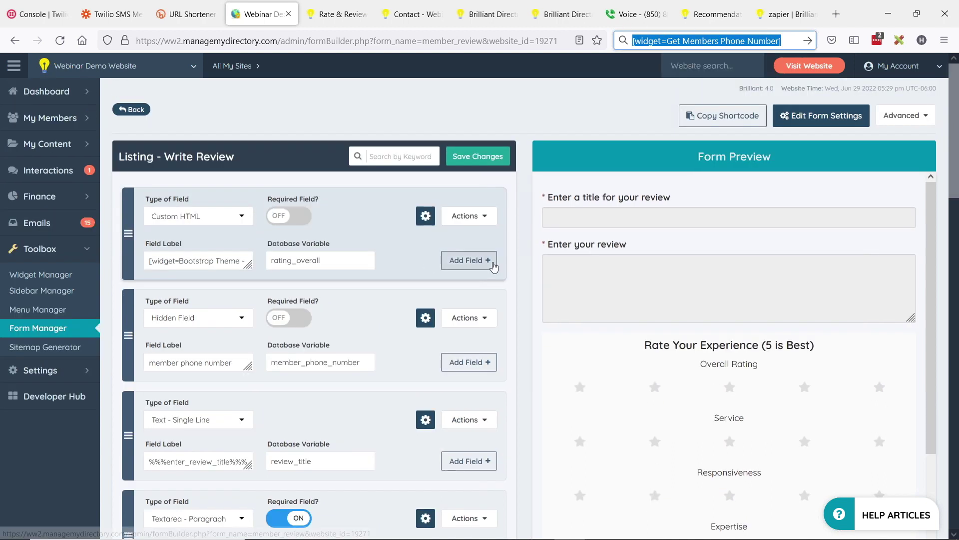
pyautogui.click(484, 270)
pyautogui.click(236, 320)
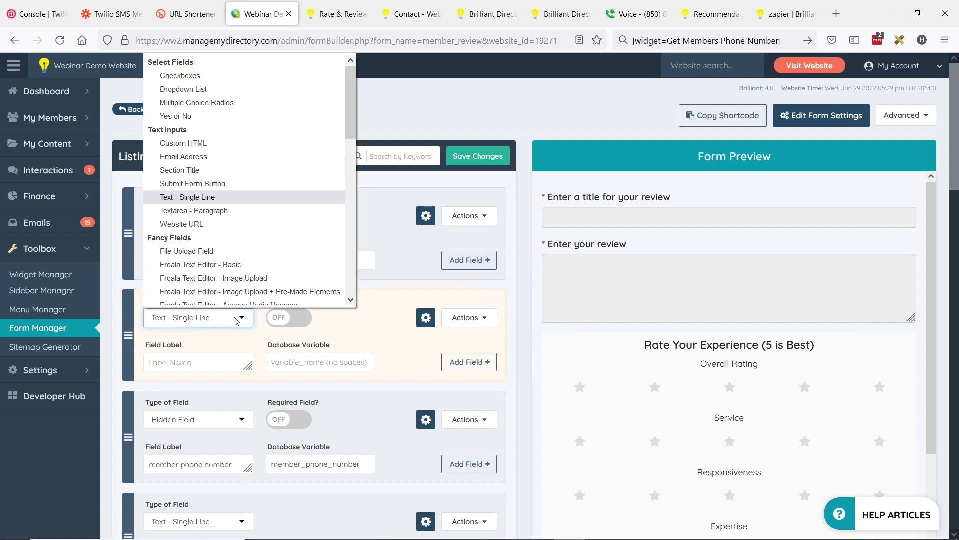
pyautogui.scroll(-3, 240, 225)
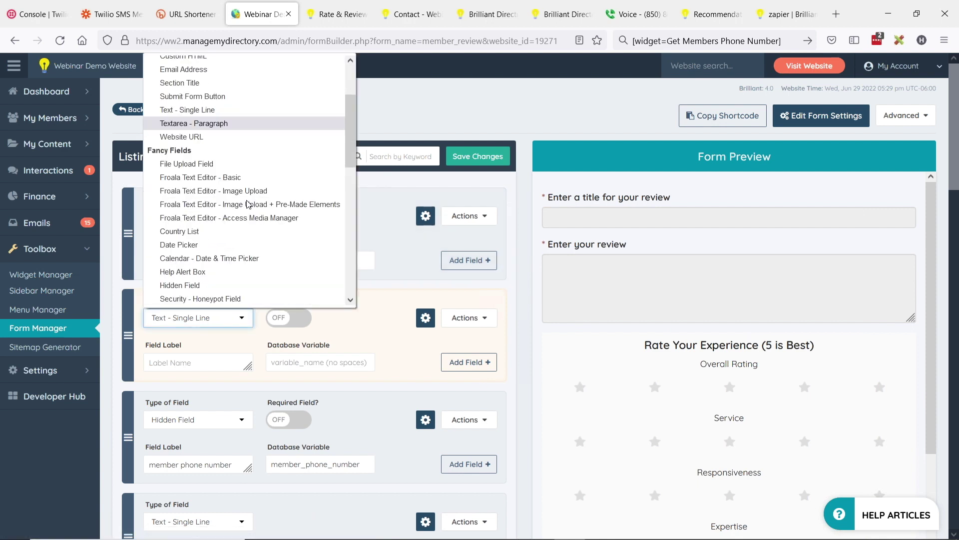
pyautogui.click(181, 286)
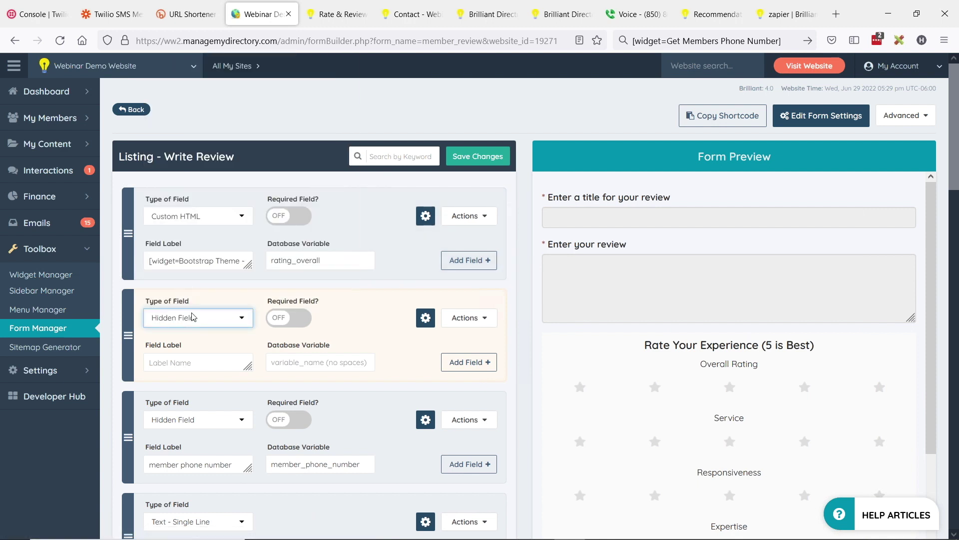
pyautogui.click(189, 360)
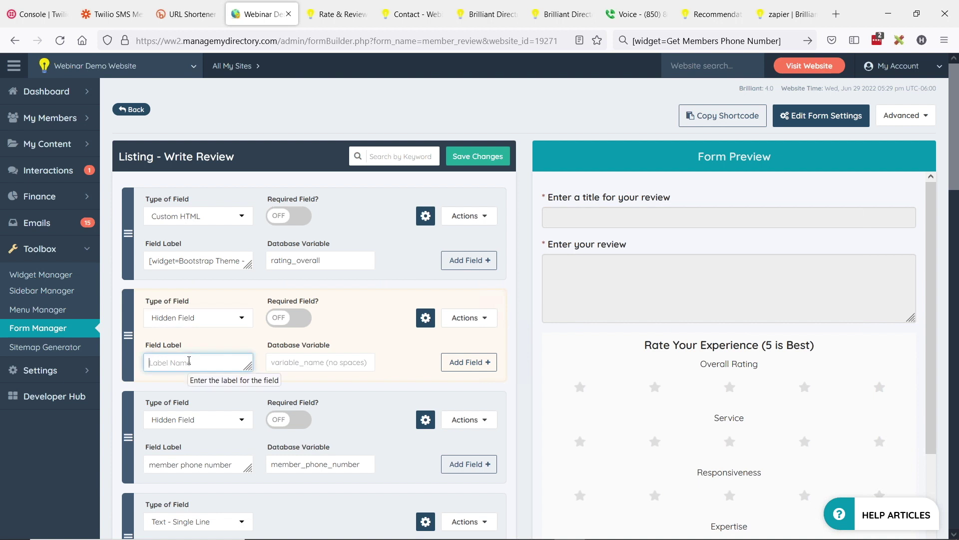
pyautogui.write('get member phone number')
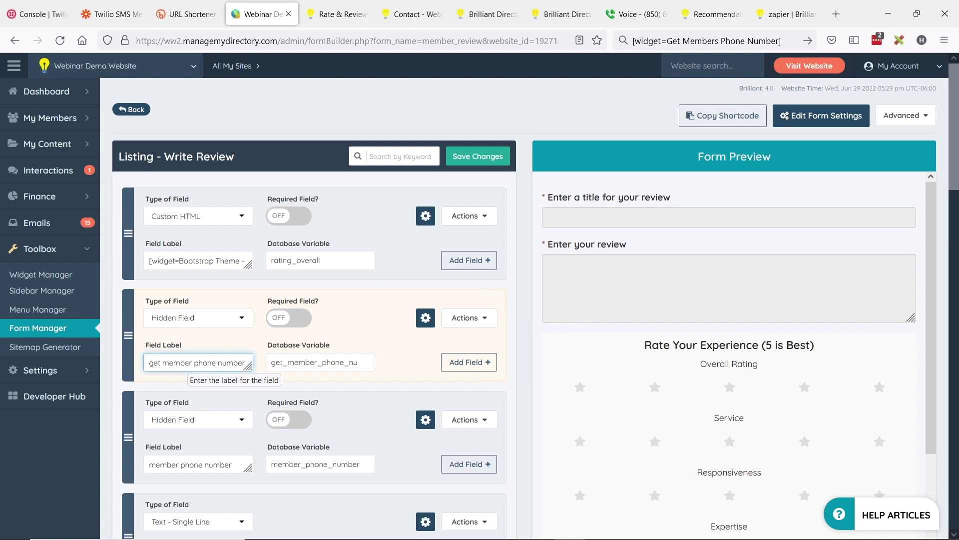
# Set the field's default value to [widget=Get Members Phone Number] and save the form.
pyautogui.click(427, 324)
pyautogui.scroll(-1, 410, 275)
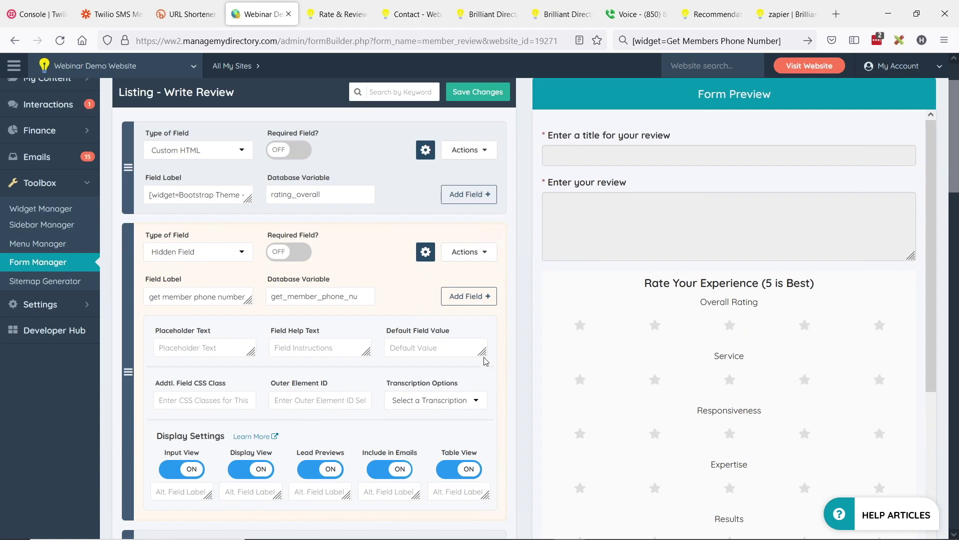
pyautogui.click(425, 342)
pyautogui.click(413, 349)
pyautogui.hotkey('ctrl', 'v')
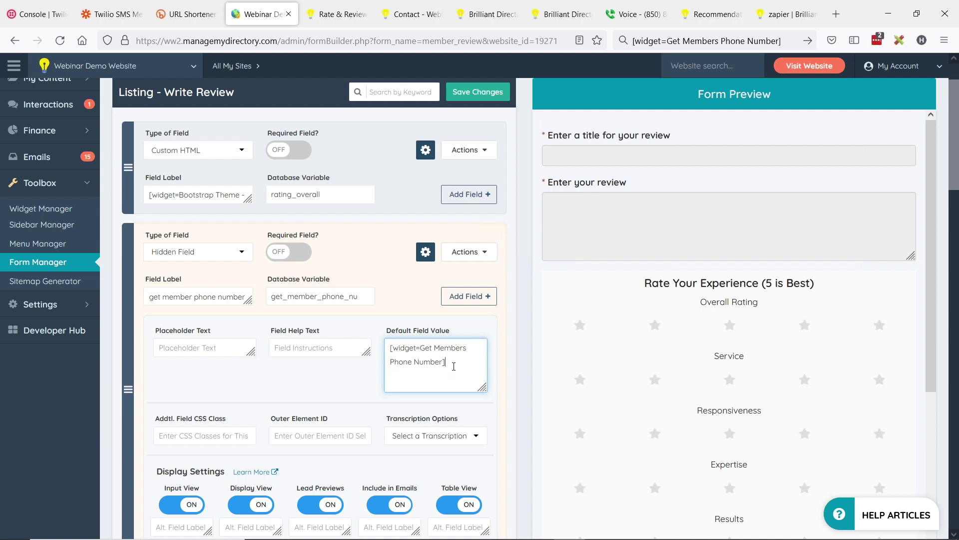
pyautogui.scroll(-2, 456, 315)
pyautogui.scroll(4, 475, 200)
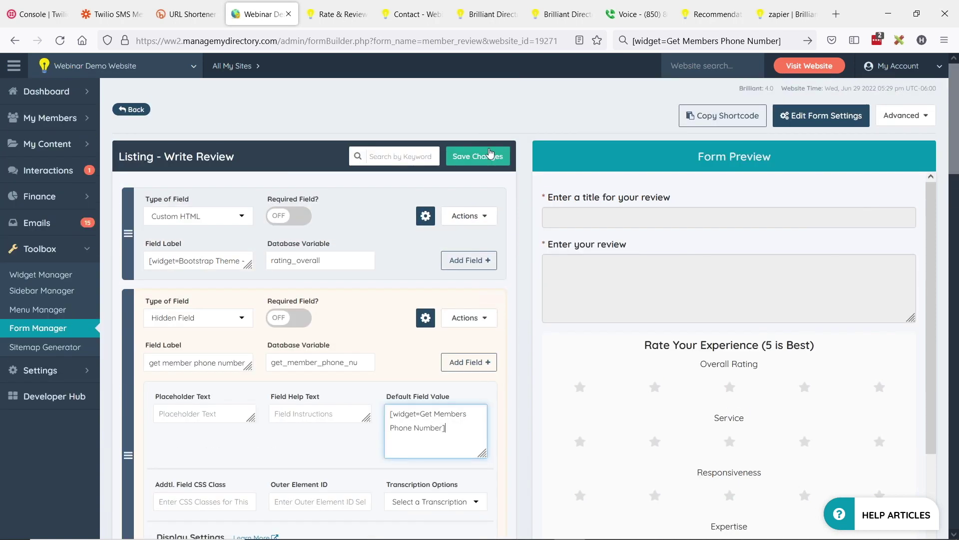
pyautogui.click(487, 156)
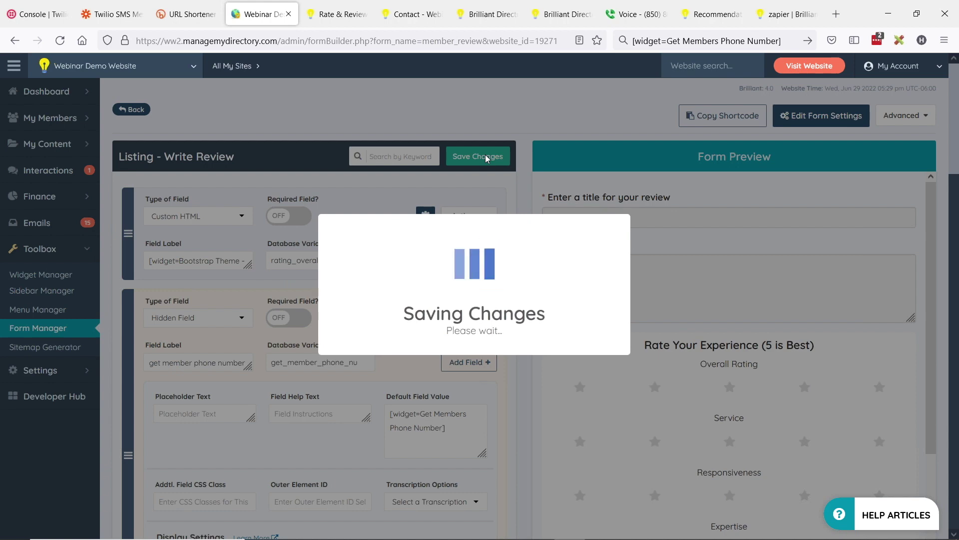
pyautogui.click(479, 346)
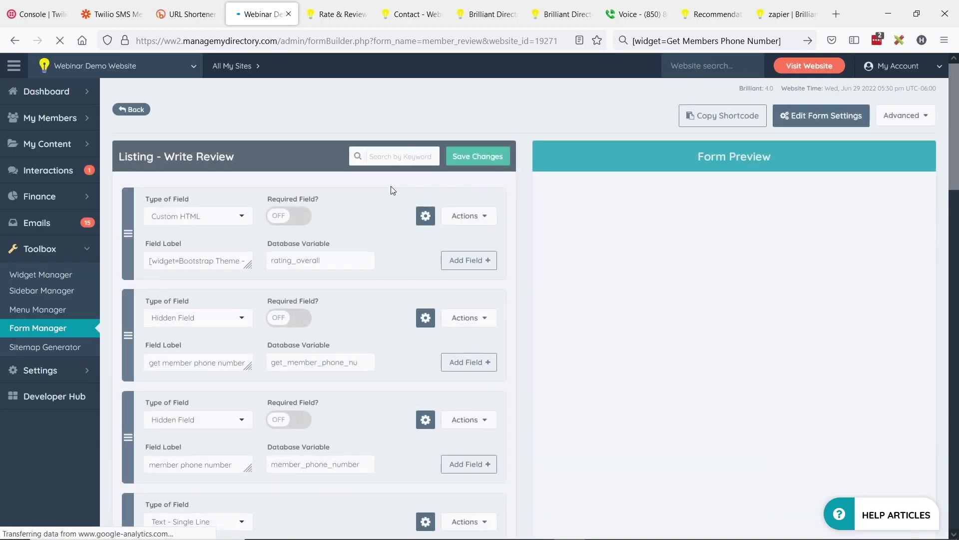
pyautogui.scroll(-2, 200, 314)
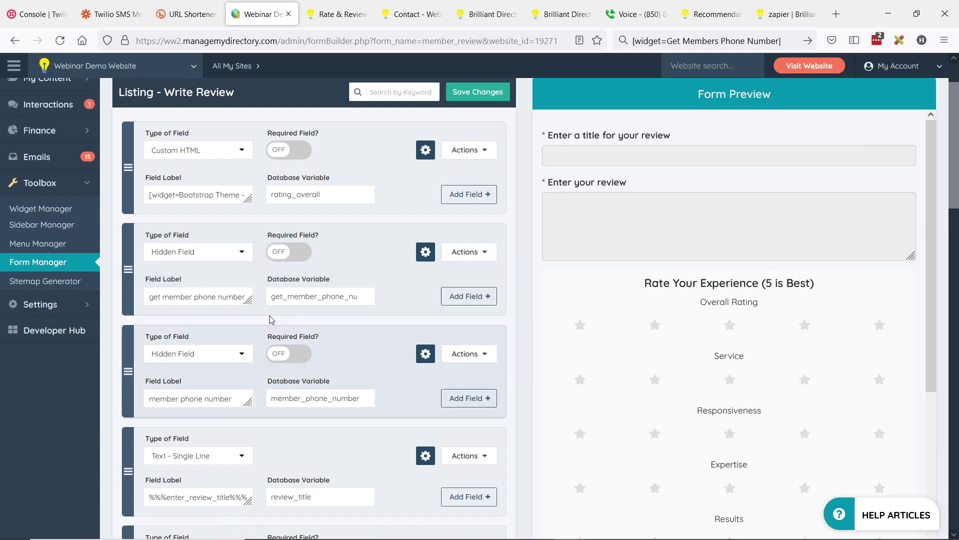
pyautogui.click(348, 5)
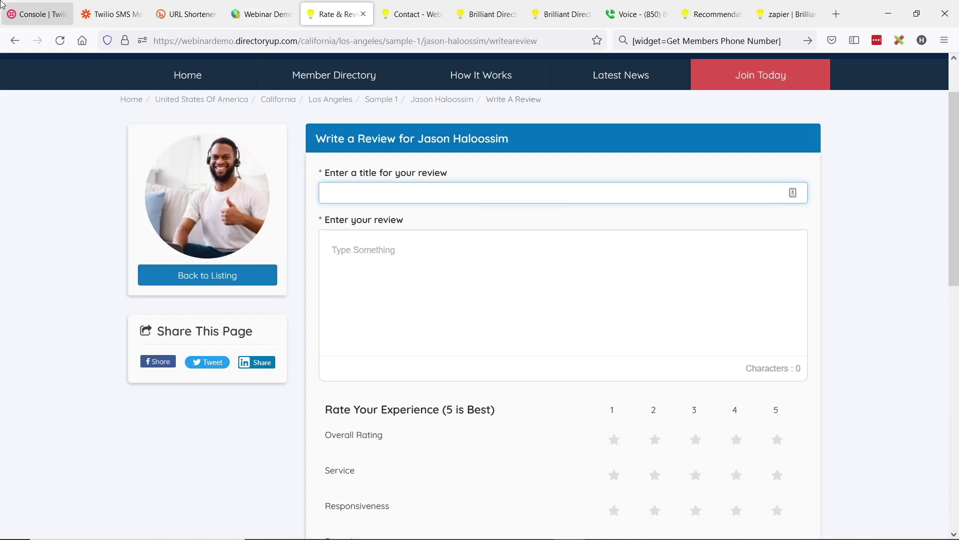
pyautogui.click(60, 40)
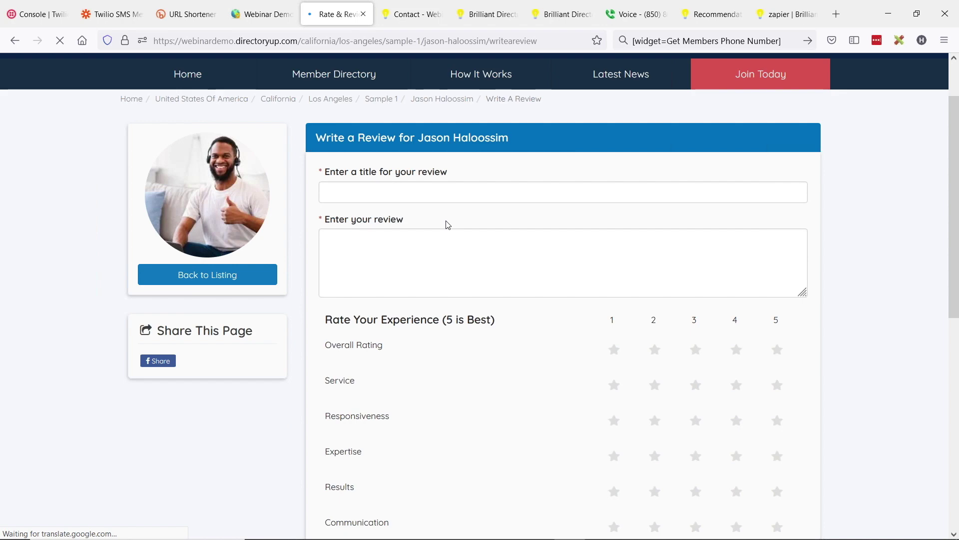
pyautogui.rightClick(345, 198)
pyautogui.click(403, 388)
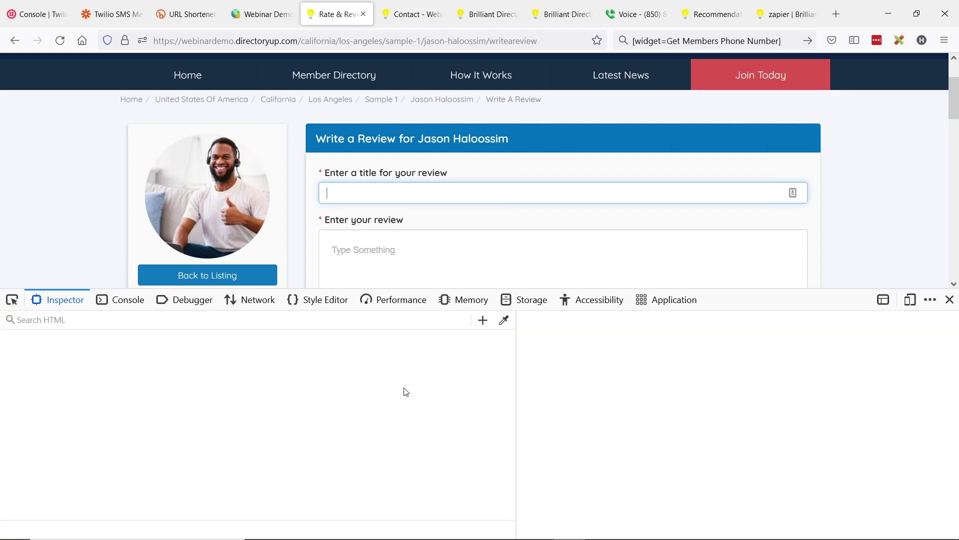
pyautogui.scroll(3, 345, 431)
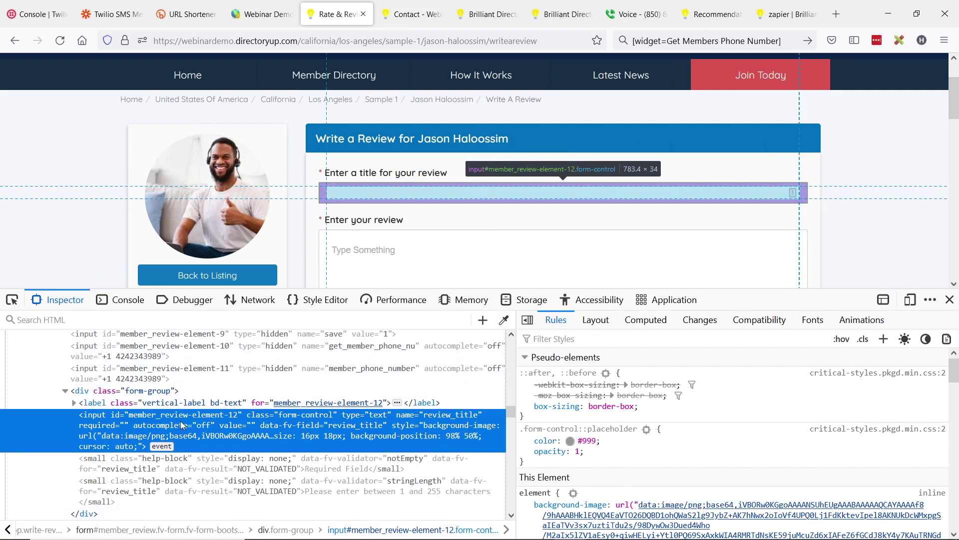
pyautogui.click(371, 422)
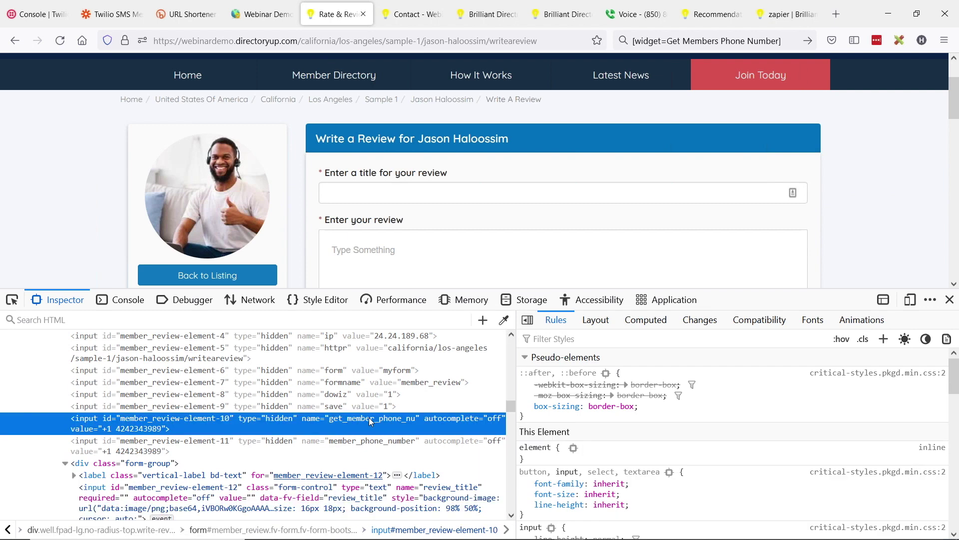
pyautogui.doubleClick(122, 430)
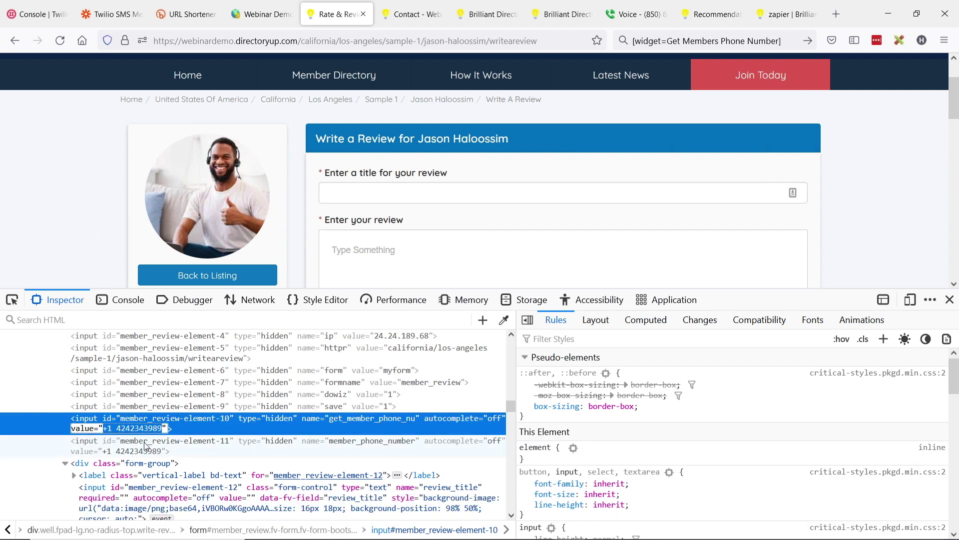
pyautogui.click(377, 455)
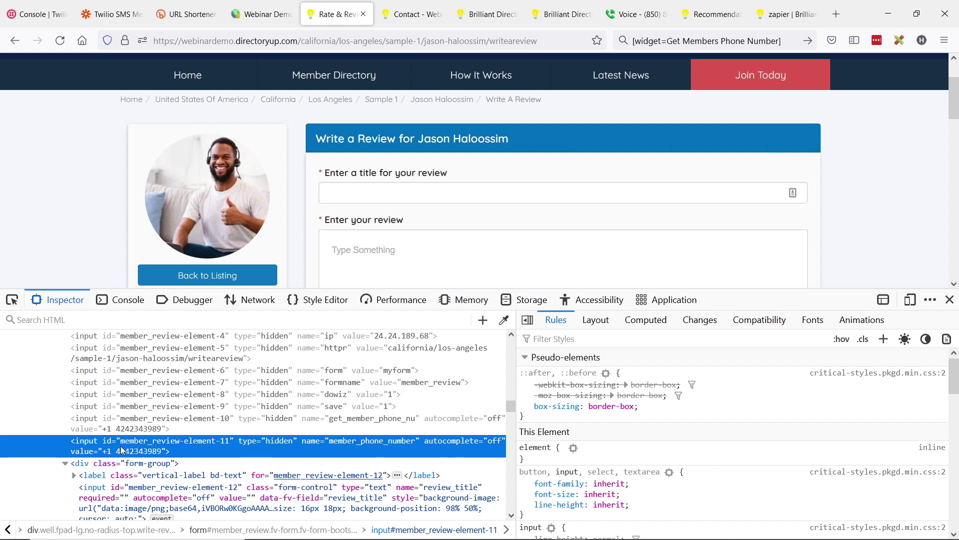
pyautogui.click(260, 14)
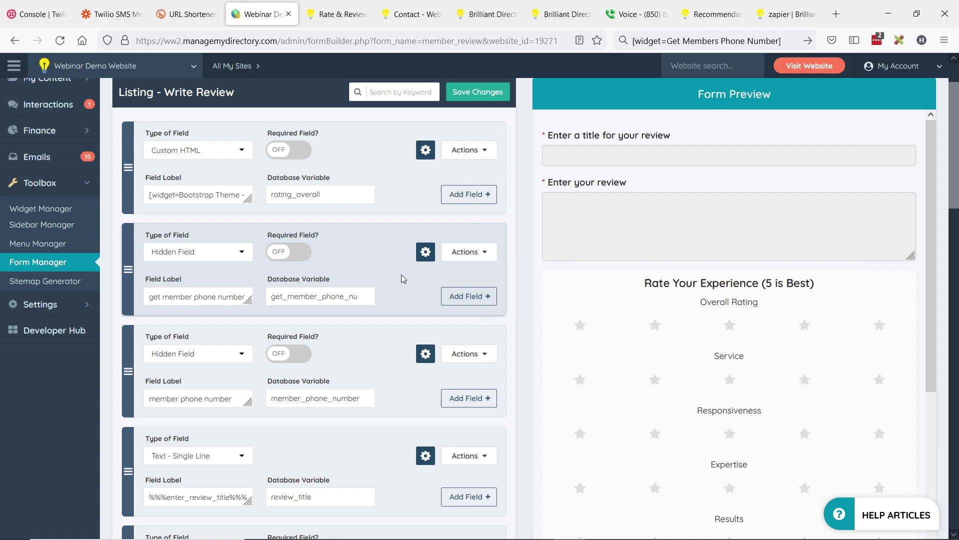
# Delete the 'get member phone number' field and save the Write Review form again.
pyautogui.click(466, 252)
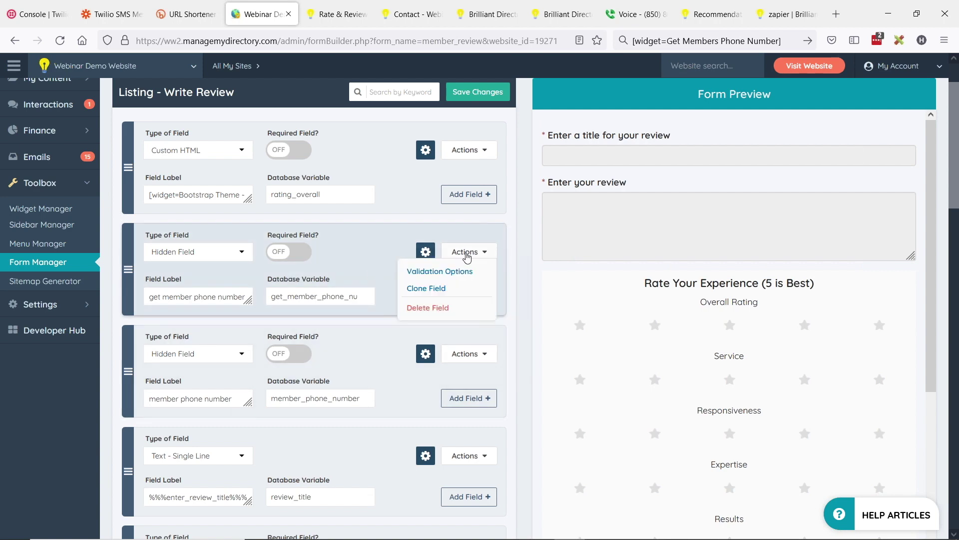
pyautogui.click(428, 308)
pyautogui.click(534, 316)
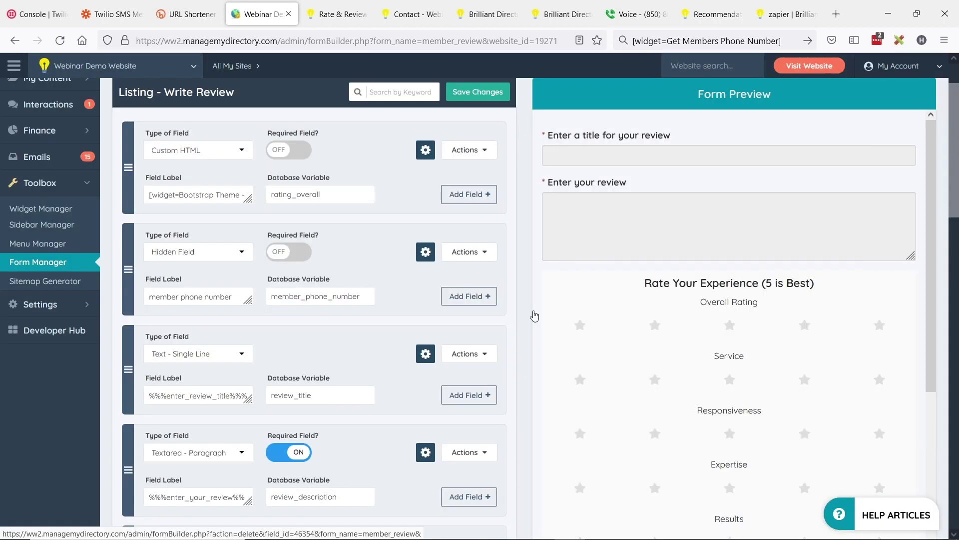
pyautogui.click(478, 92)
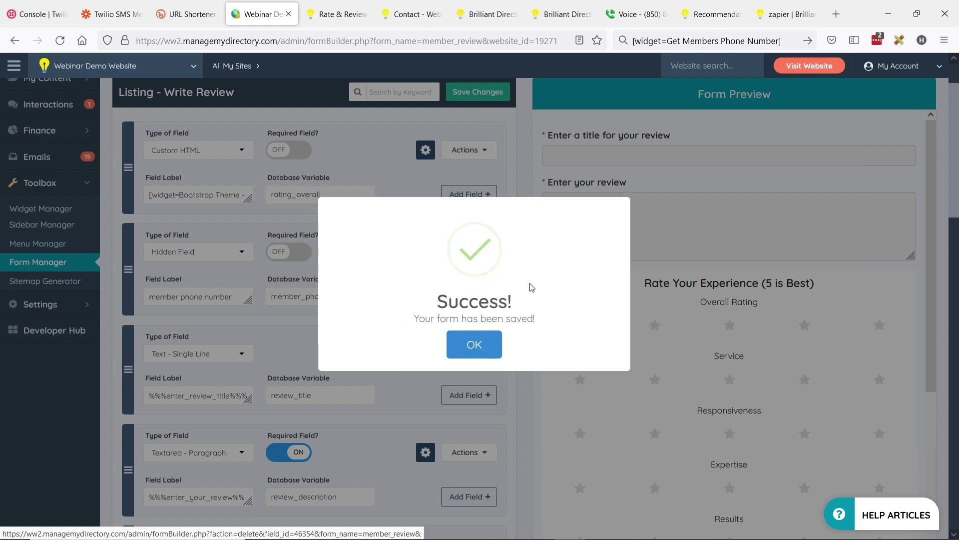
pyautogui.click(486, 345)
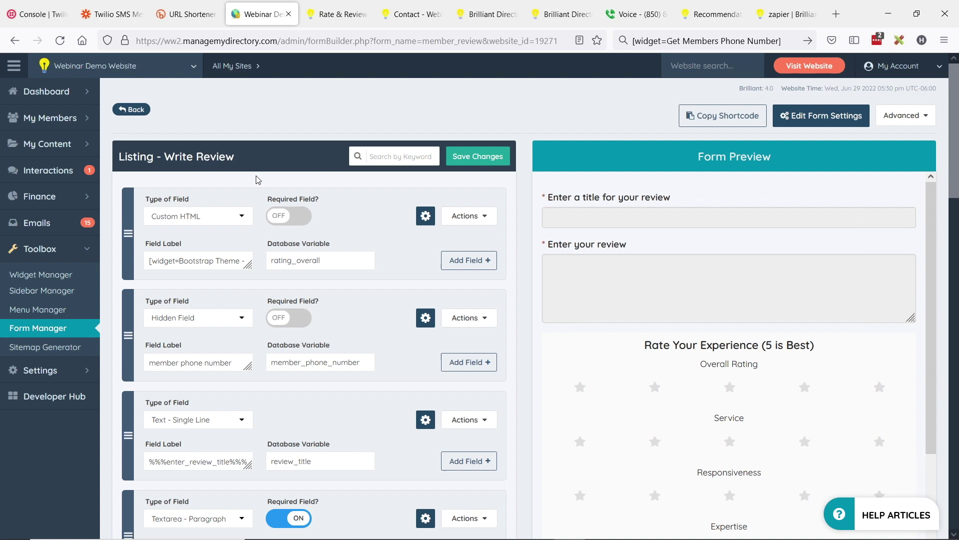
pyautogui.click(113, 20)
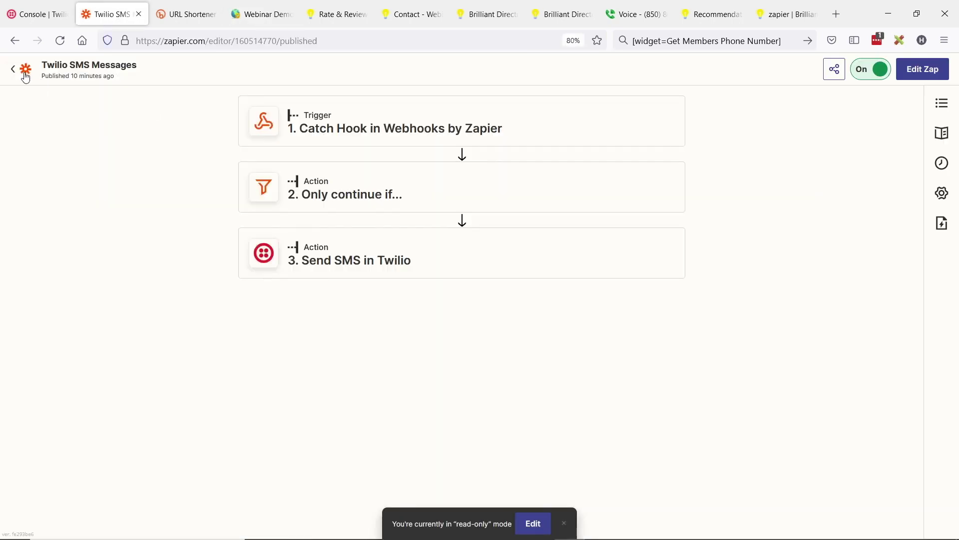
# Review the Twilio Console home page and its twilio.com address, then return to the slides.
pyautogui.click(190, 12)
pyautogui.click(27, 8)
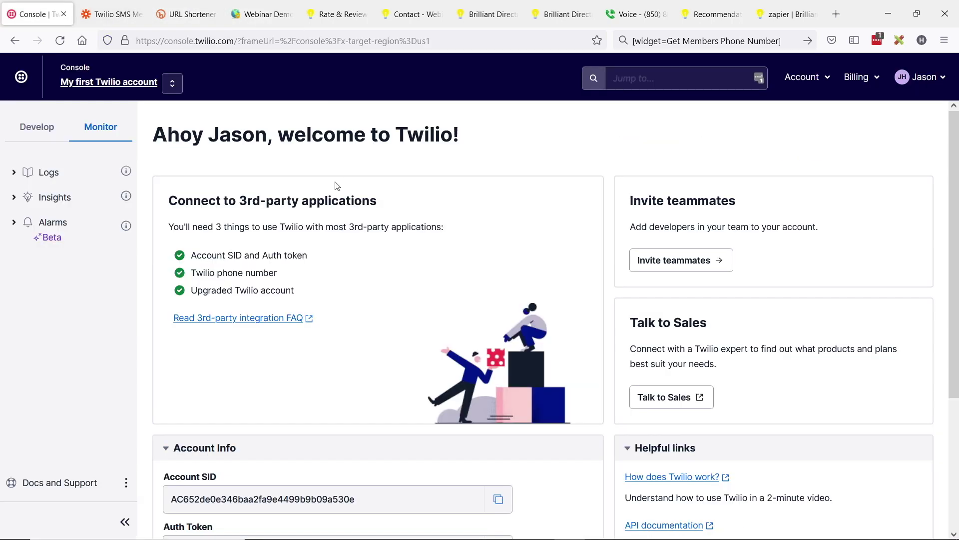
pyautogui.doubleClick(235, 40)
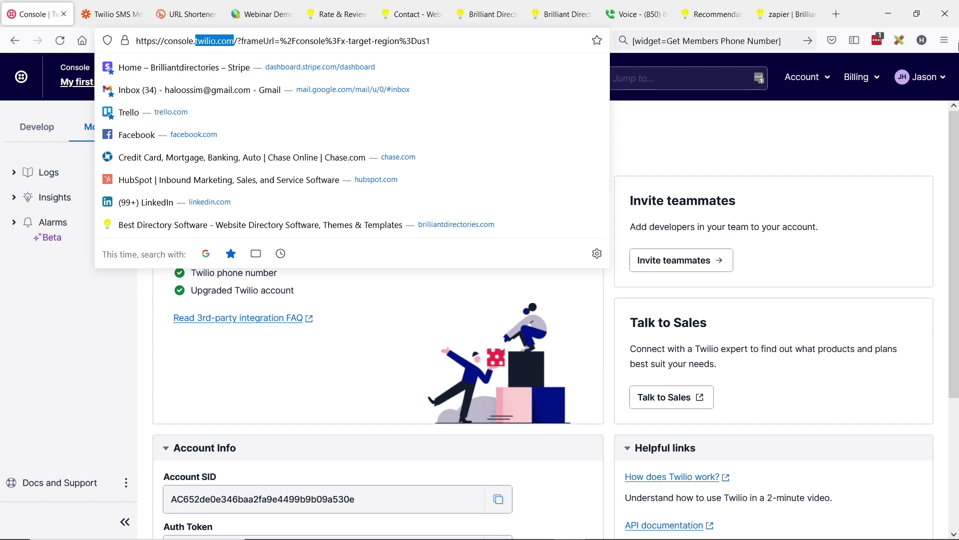
pyautogui.click(955, 44)
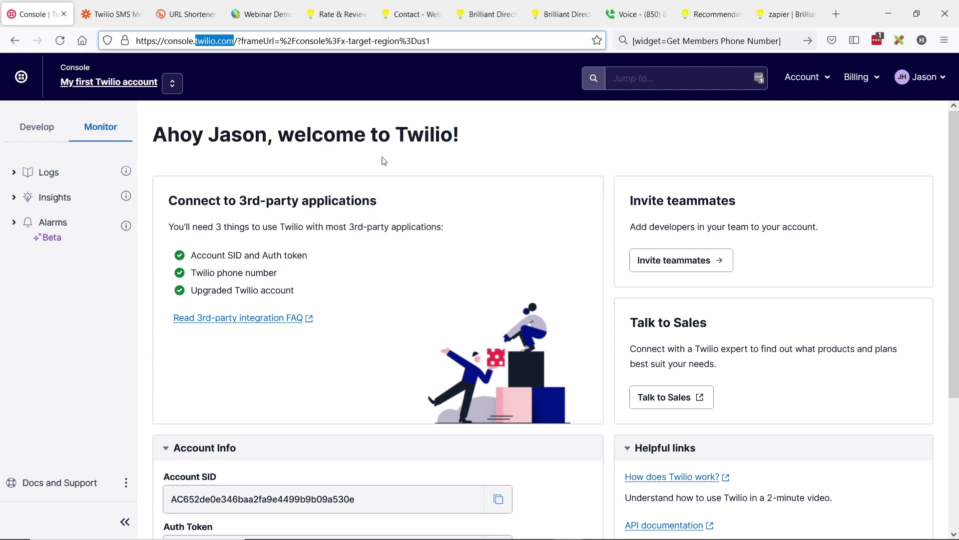
pyautogui.hotkey('alt', 'Tab')
pyautogui.press('Tab')
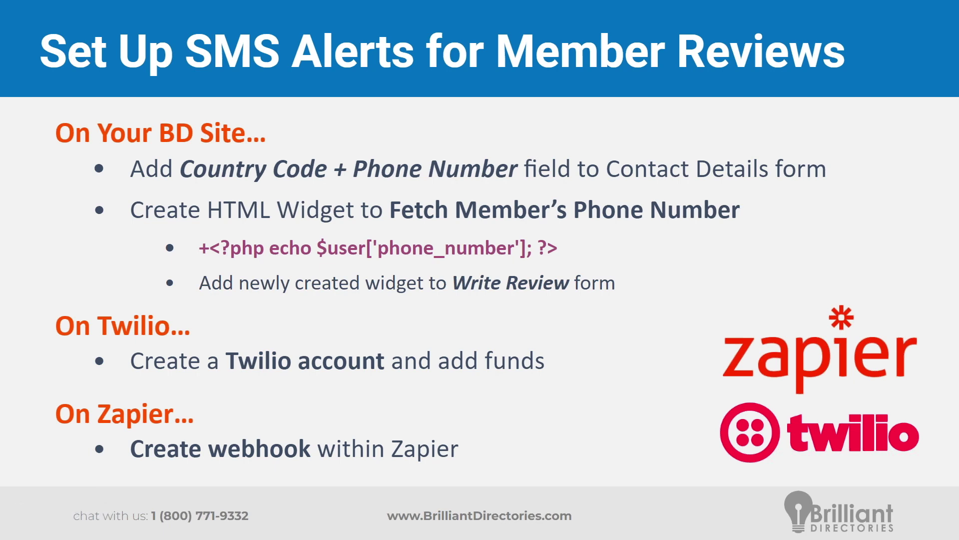
# Return to Firefox and show the Twilio SMS Messages zap editor.
pyautogui.hotkey('alt', 'Tab')
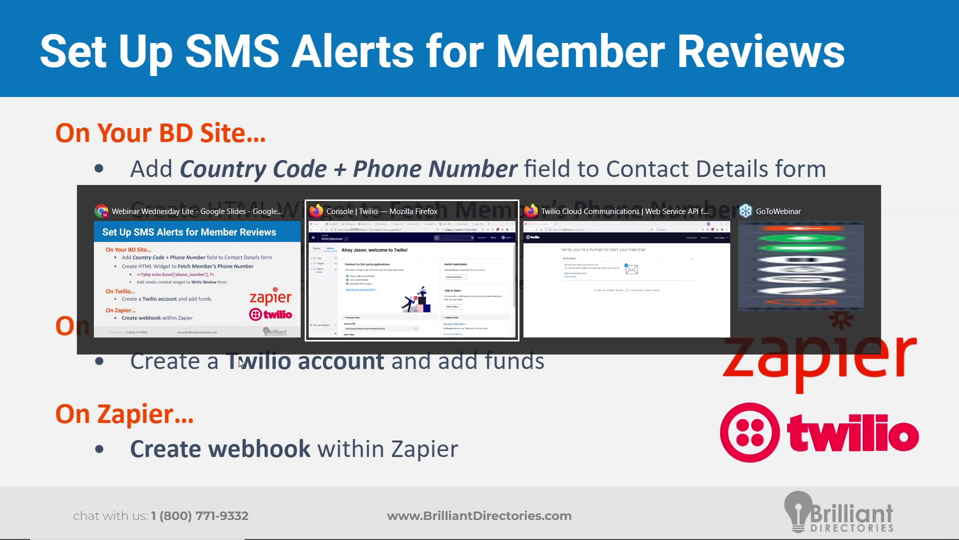
pyautogui.click(105, 14)
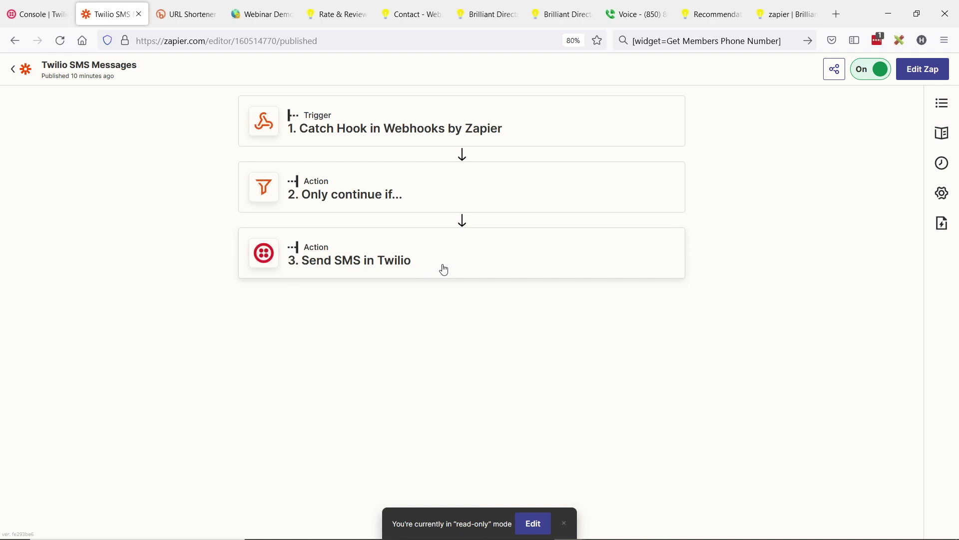
# Inspect the Catch Hook trigger's fields and switch the published zap into draft editing.
pyautogui.click(297, 140)
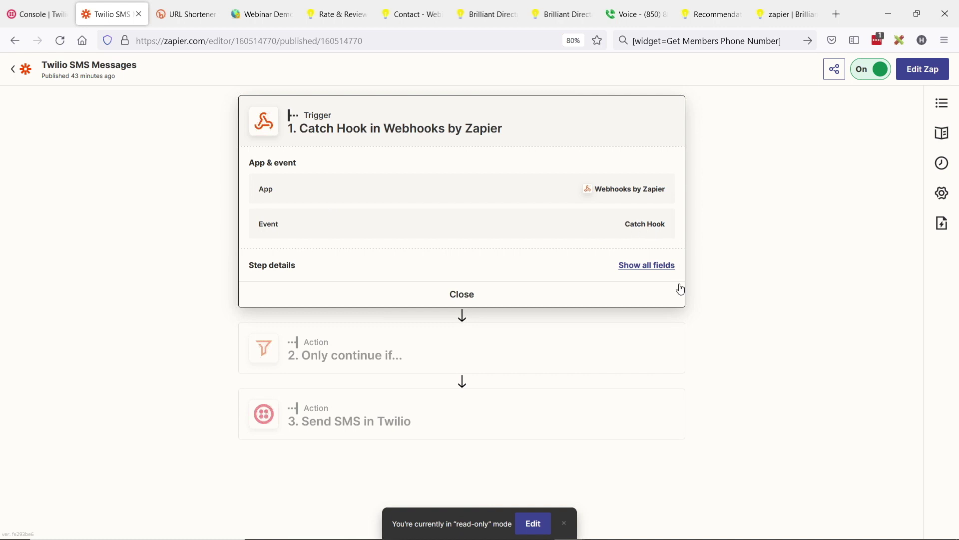
pyautogui.click(650, 265)
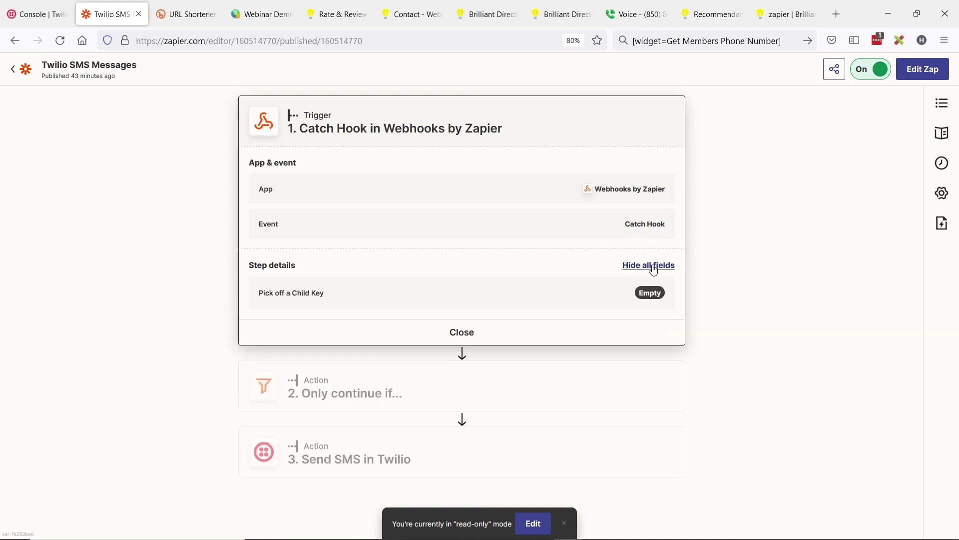
pyautogui.click(461, 332)
pyautogui.click(429, 127)
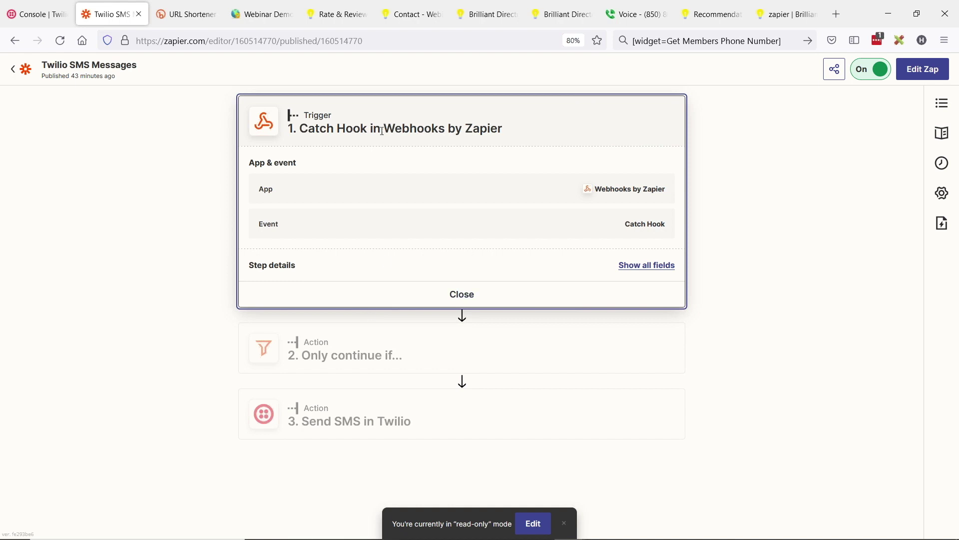
pyautogui.click(535, 524)
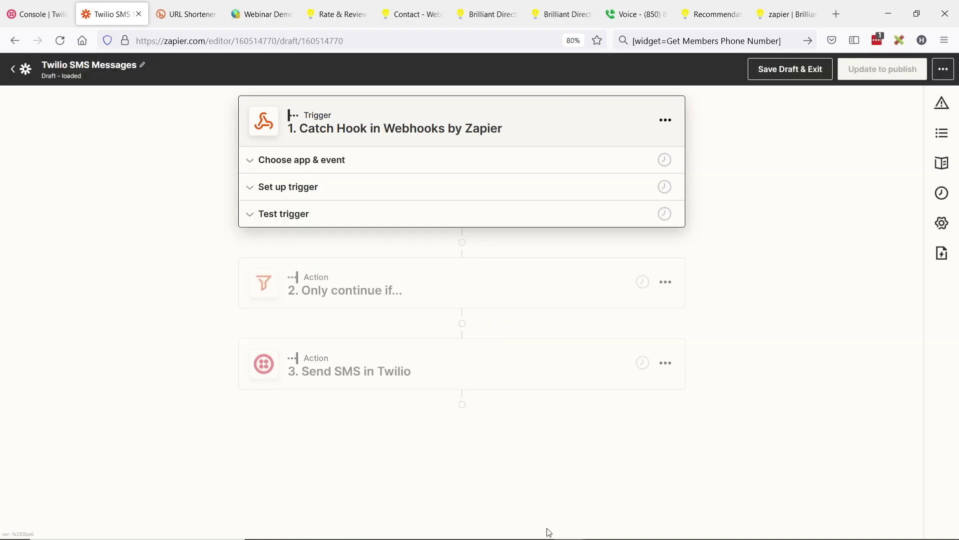
# Keep Catch Hook as the event, continue to the trigger test, and copy the webhook URL.
pyautogui.click(338, 158)
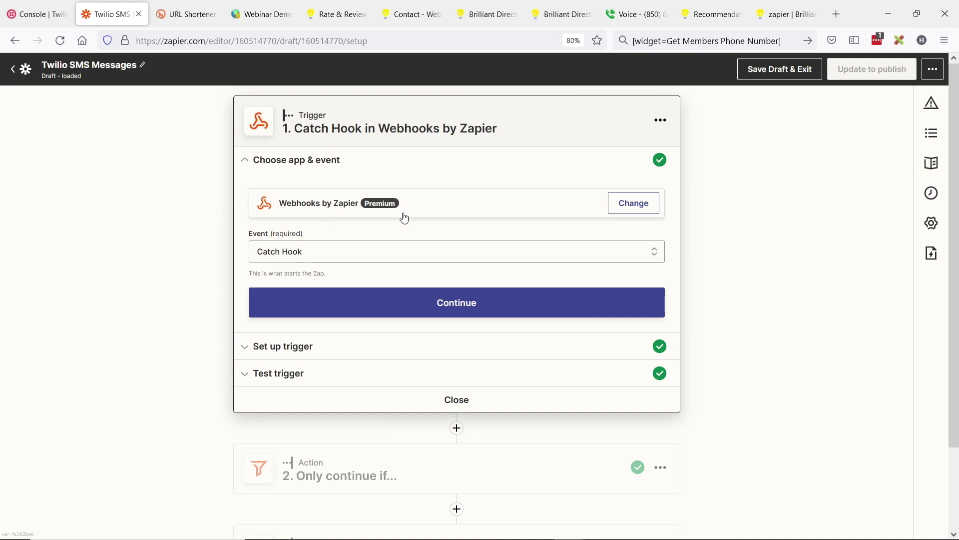
pyautogui.click(334, 252)
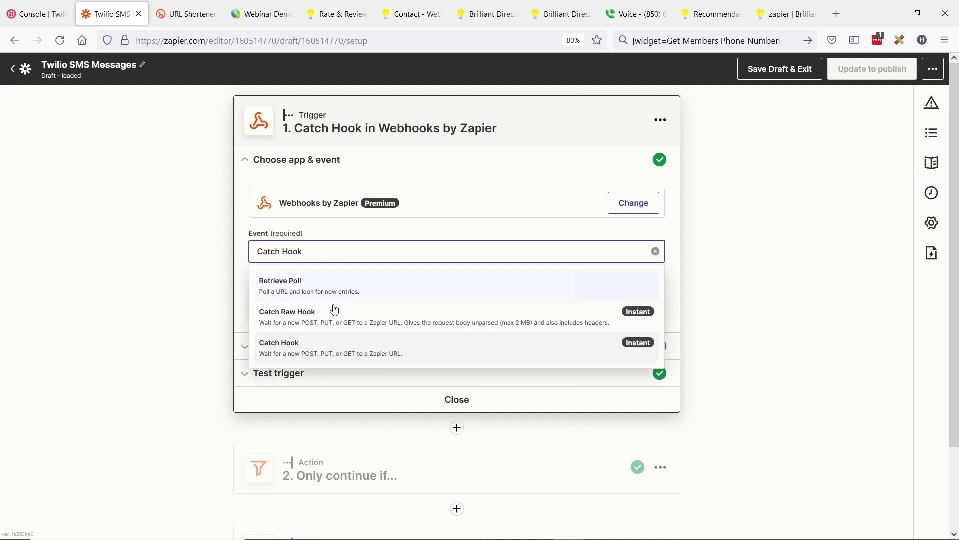
pyautogui.click(337, 359)
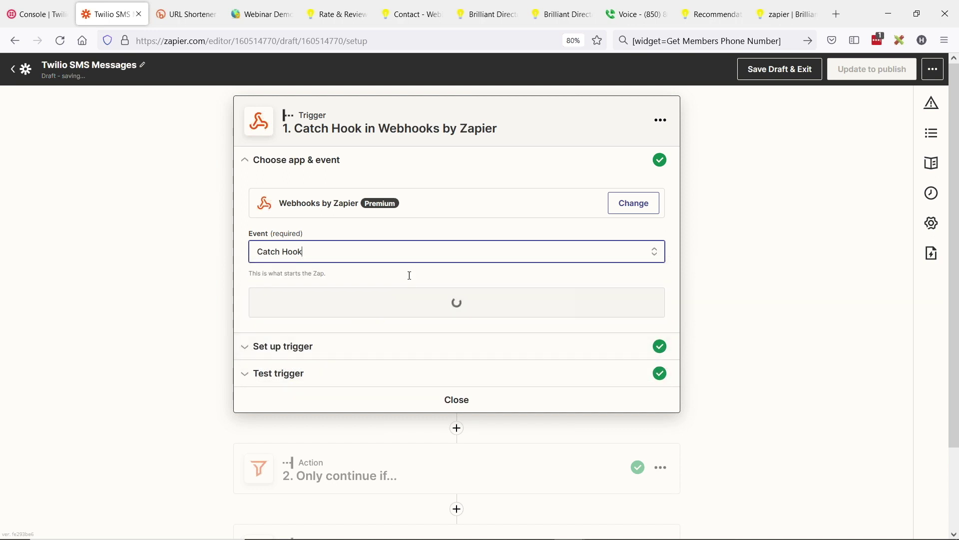
pyautogui.click(411, 303)
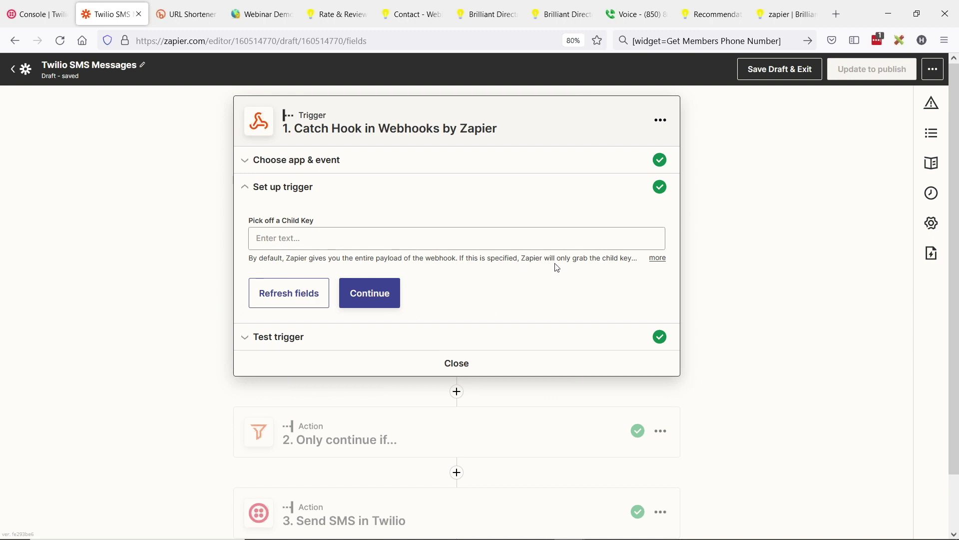
pyautogui.click(656, 258)
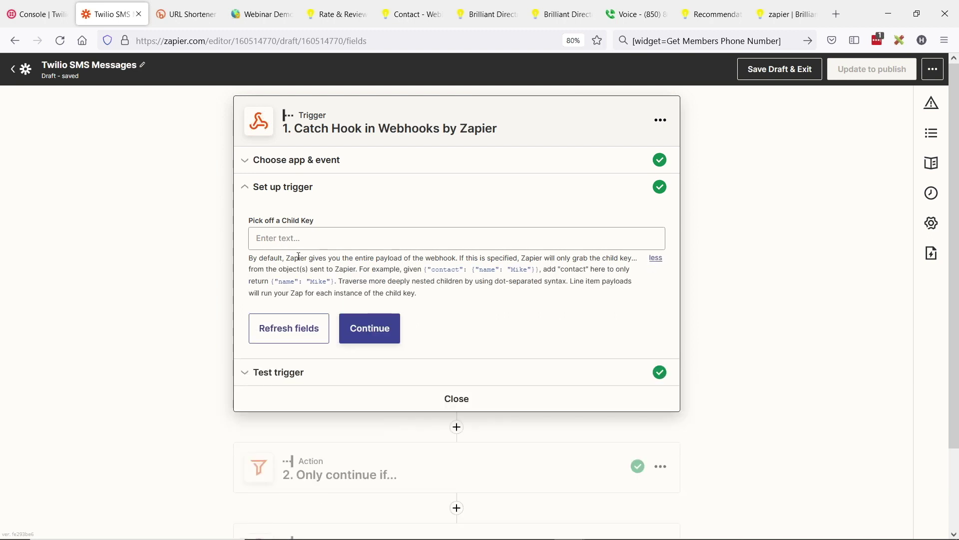
pyautogui.click(374, 332)
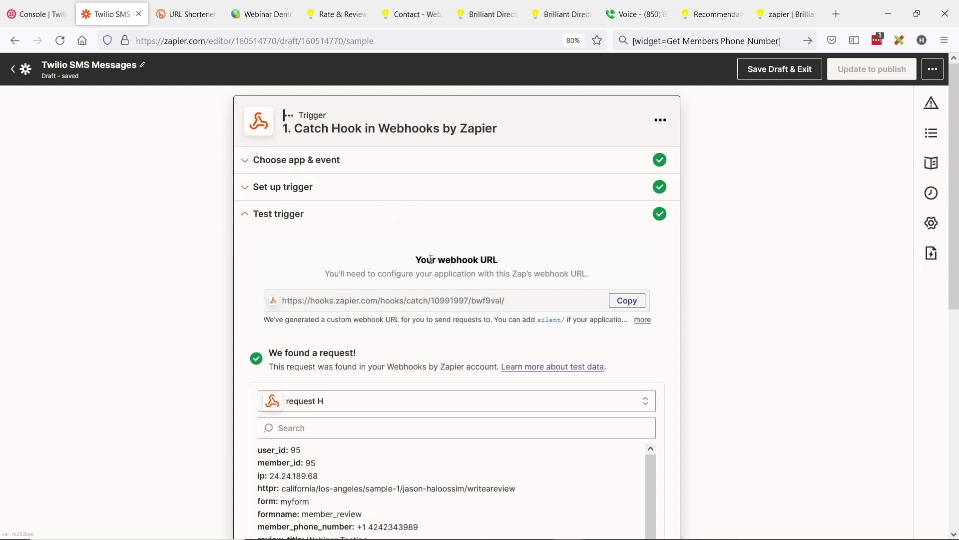
pyautogui.click(627, 301)
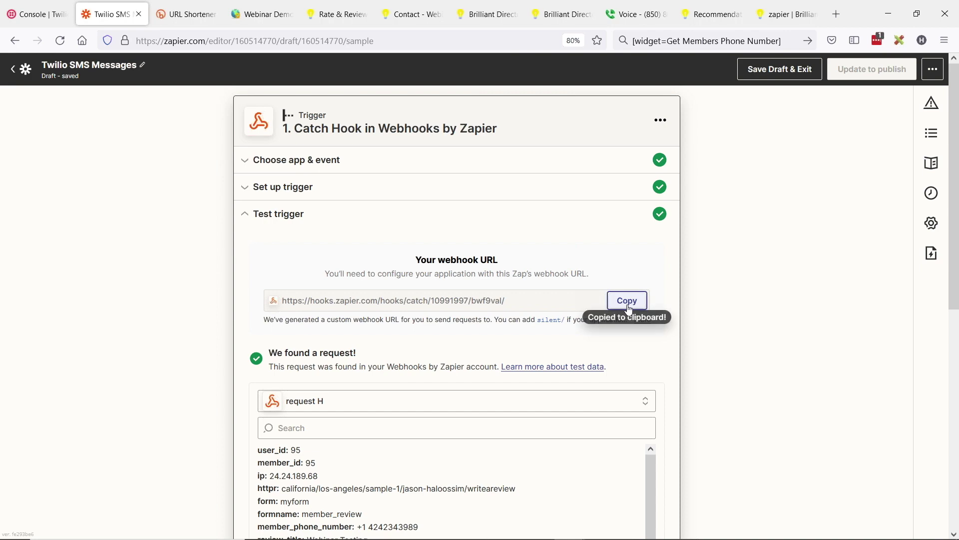
# Replace the Member Review Submitted webhook link under Developer Hub > Webhooks with the Zapier URL.
pyautogui.click(260, 14)
pyautogui.click(60, 398)
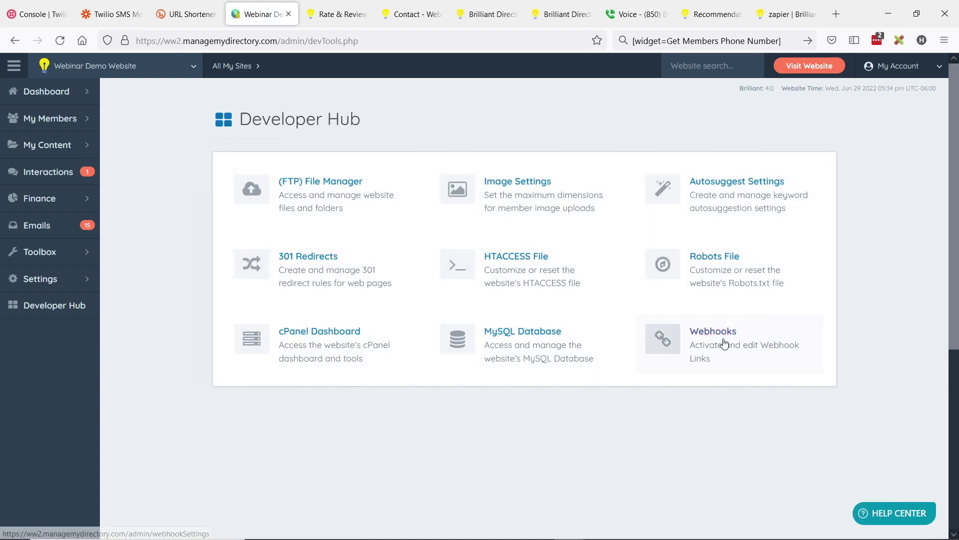
pyautogui.click(669, 341)
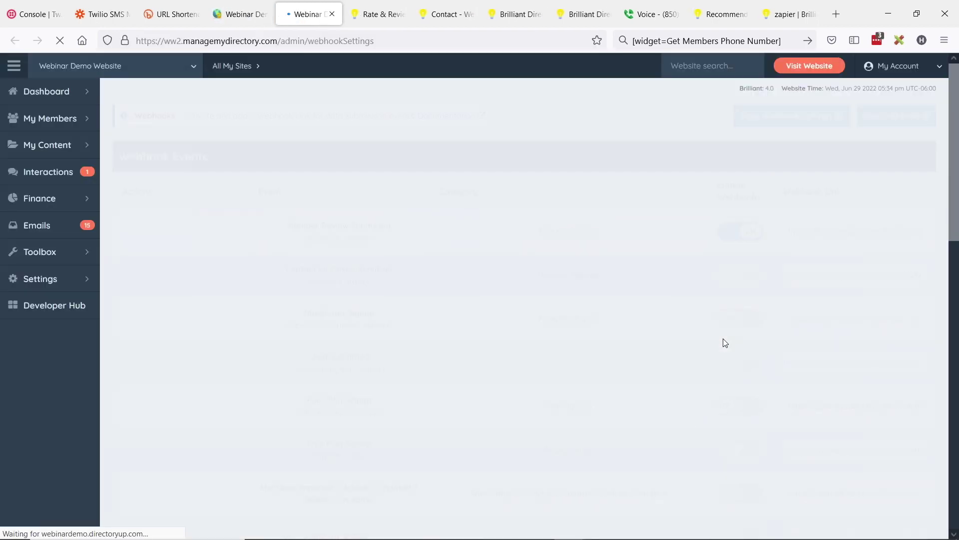
pyautogui.click(882, 156)
pyautogui.write('review')
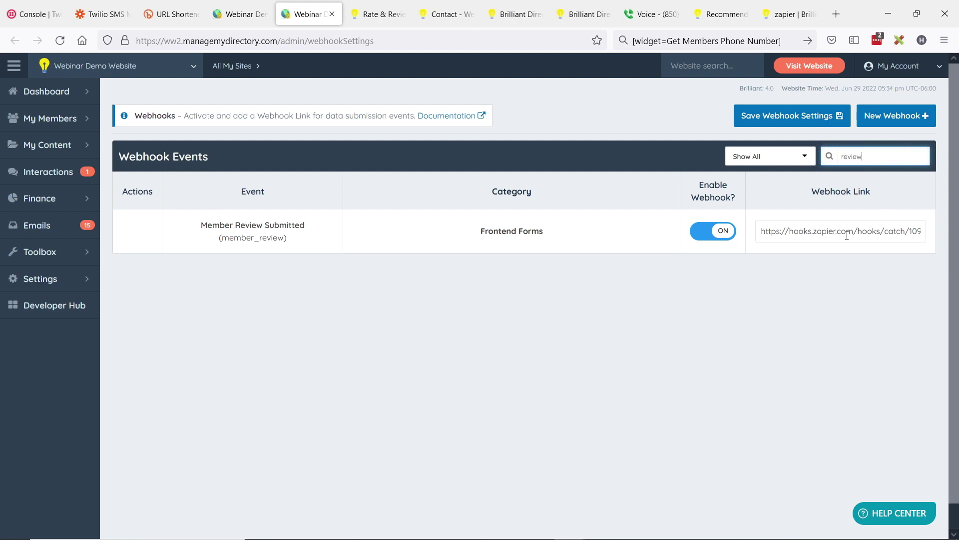
pyautogui.click(847, 235)
pyautogui.hotkey('ctrl', 'a')
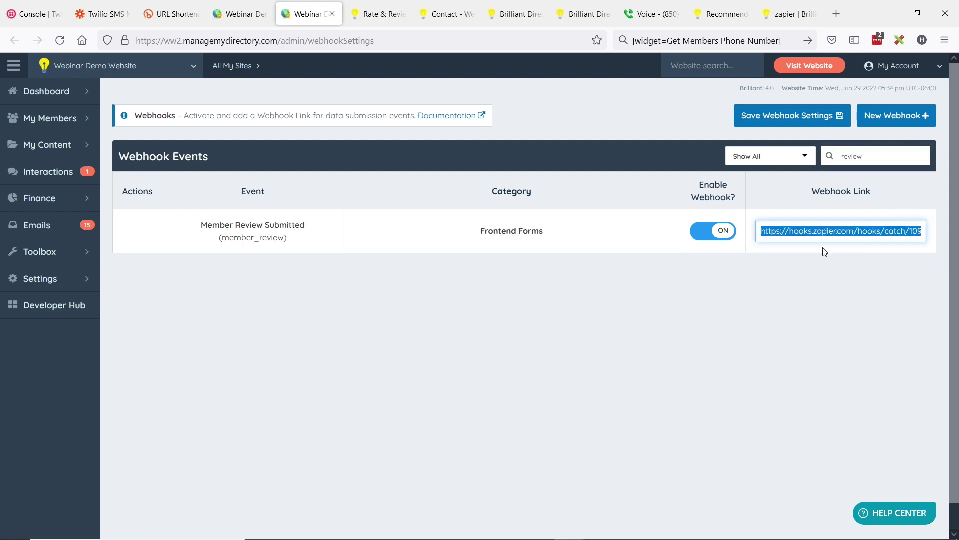
pyautogui.hotkey('ctrl', 'v')
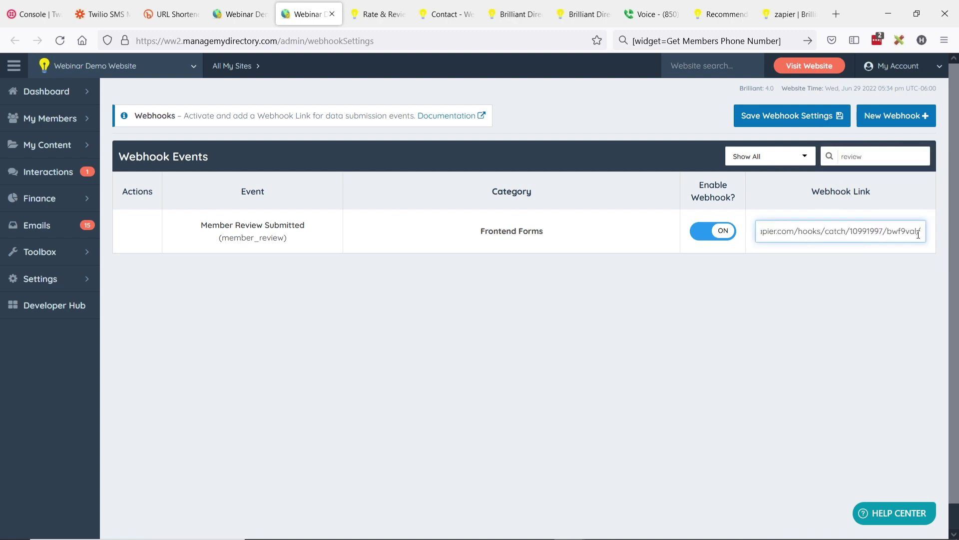
pyautogui.moveTo(136, 157); pyautogui.dragTo(212, 156)
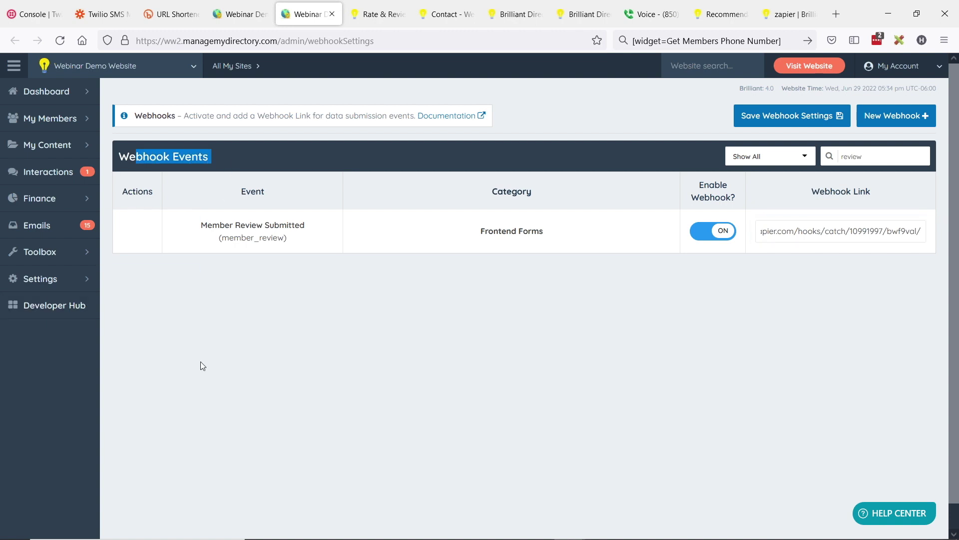
pyautogui.click(105, 4)
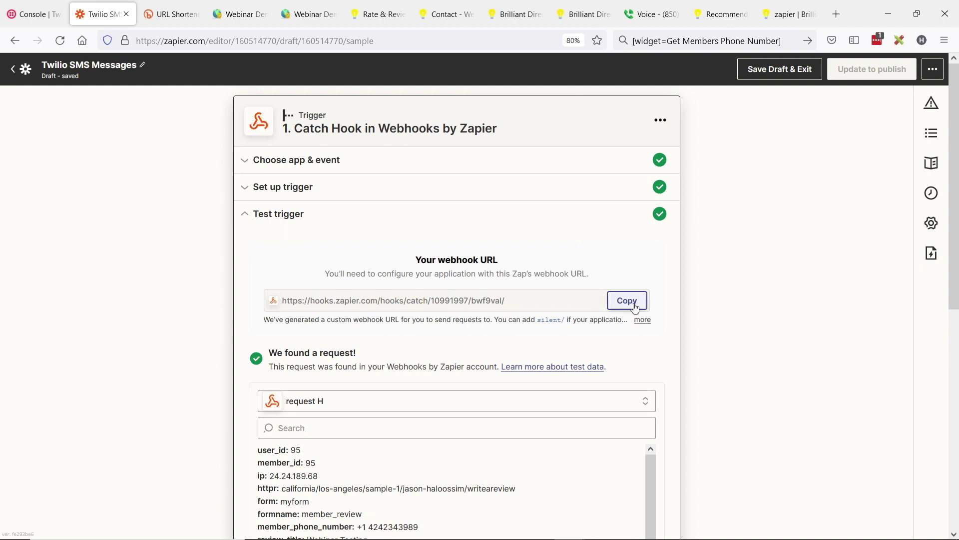
# Check the rating values in the trigger sample against the review texts received in Google Voice.
pyautogui.scroll(-3, 389, 260)
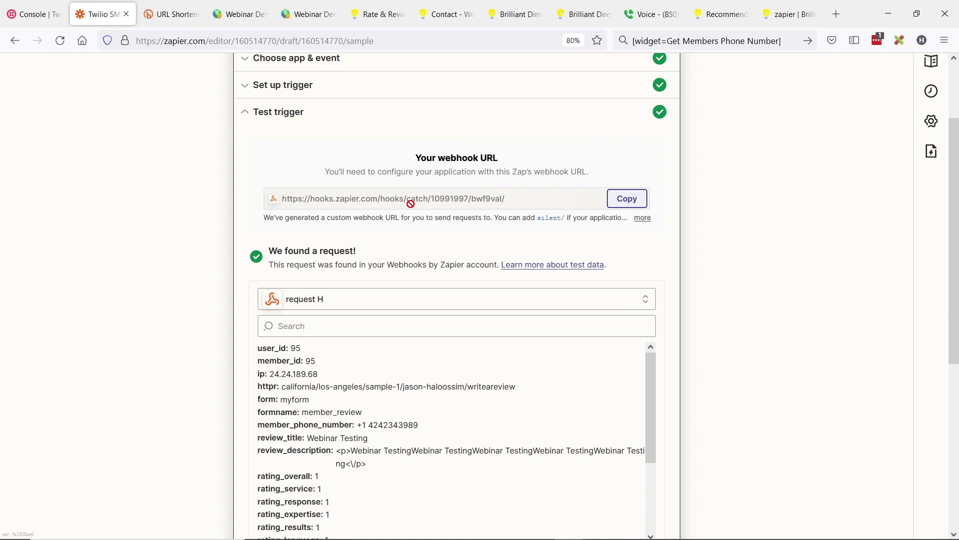
pyautogui.scroll(-3, 433, 192)
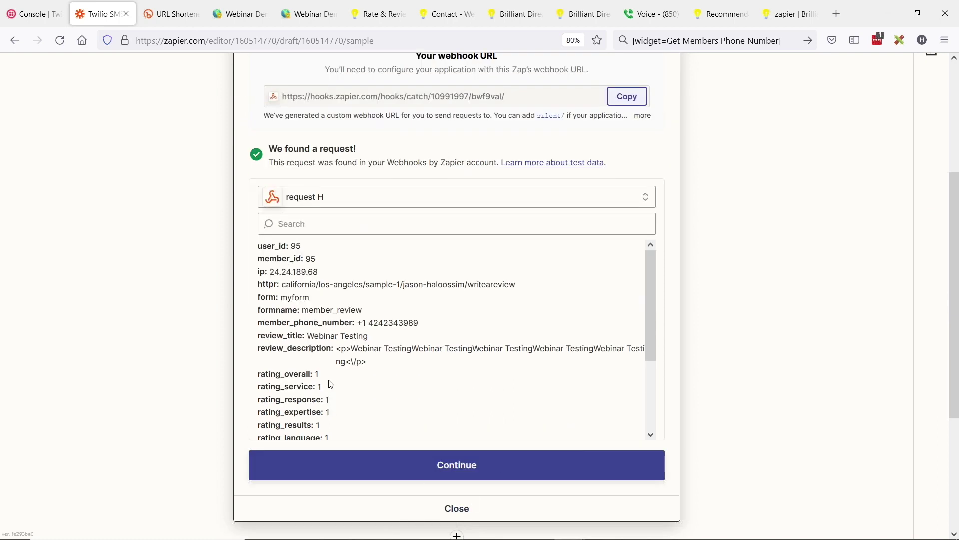
pyautogui.scroll(-2, 380, 285)
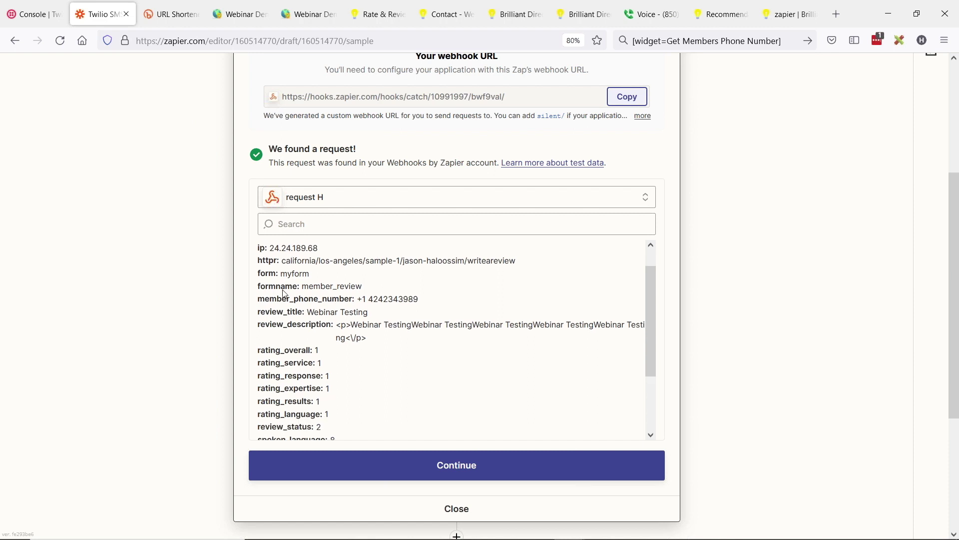
pyautogui.moveTo(307, 317); pyautogui.dragTo(336, 334)
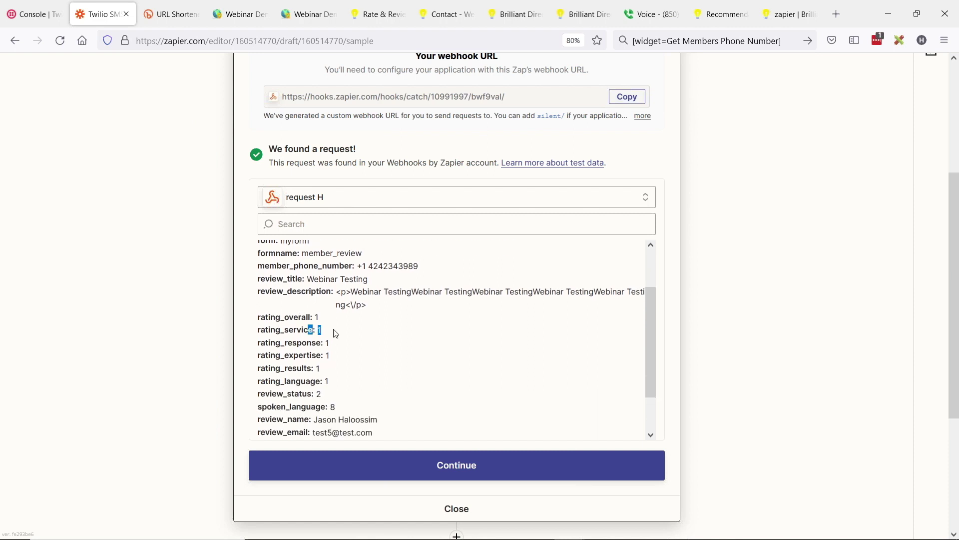
pyautogui.scroll(-2, 380, 395)
pyautogui.scroll(-2, 400, 353)
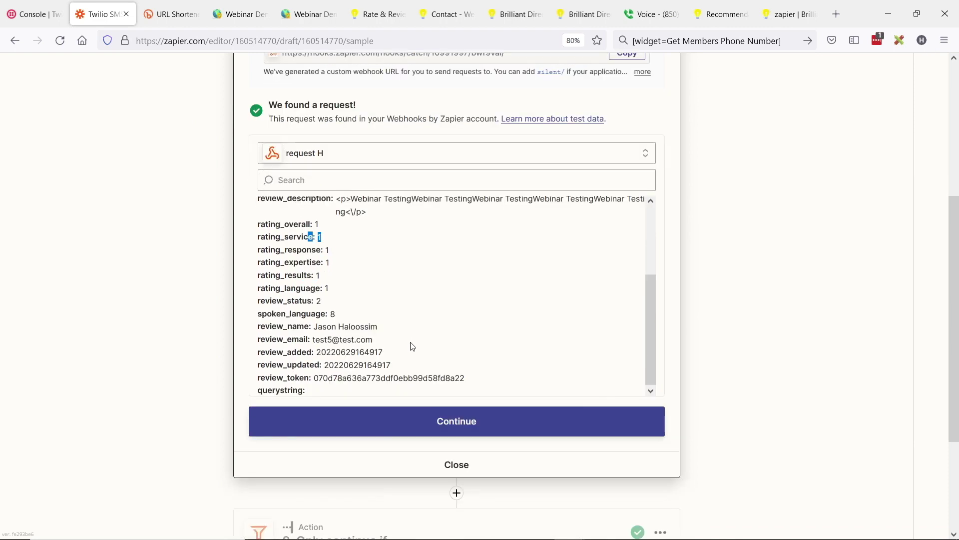
pyautogui.click(651, 25)
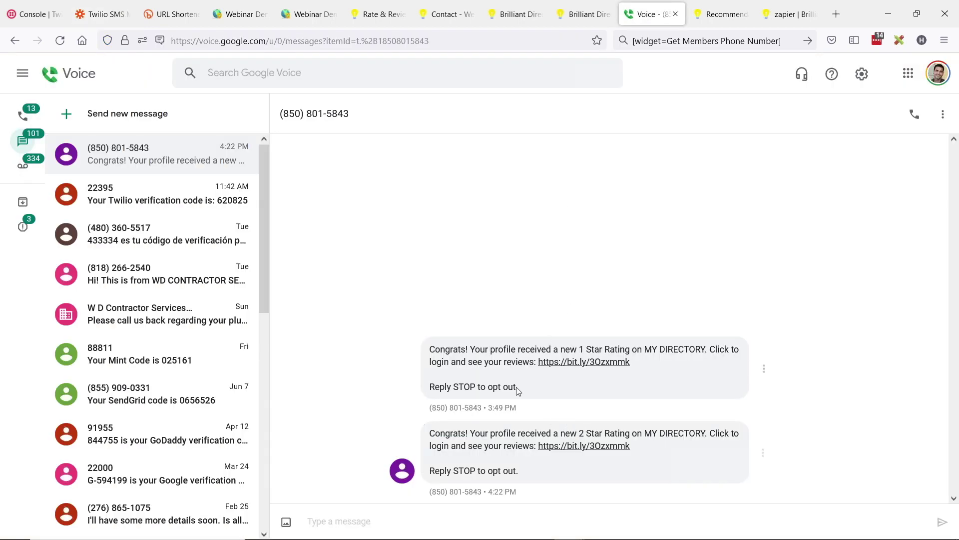
pyautogui.click(109, 15)
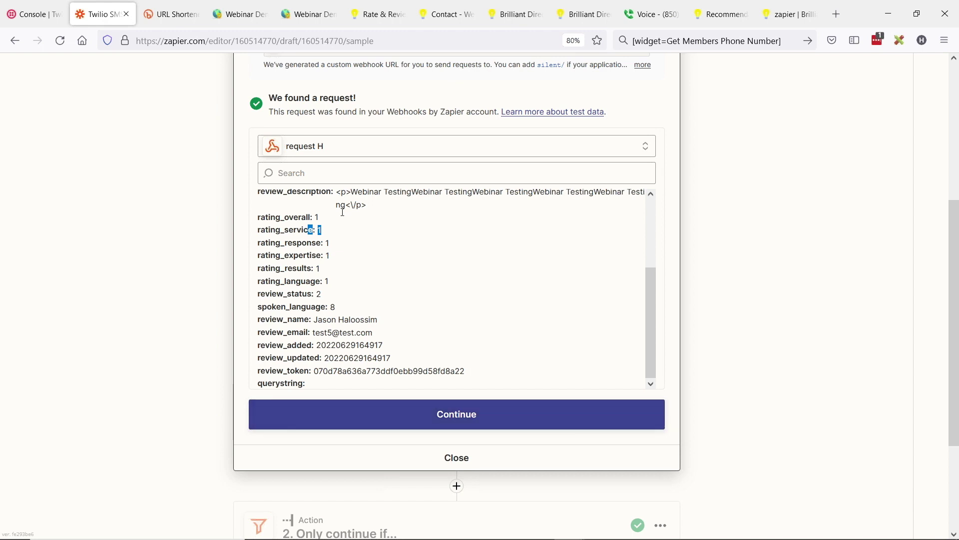
# Load more sample requests, pick request I as the trigger sample, and close the step.
pyautogui.click(327, 146)
pyautogui.click(455, 380)
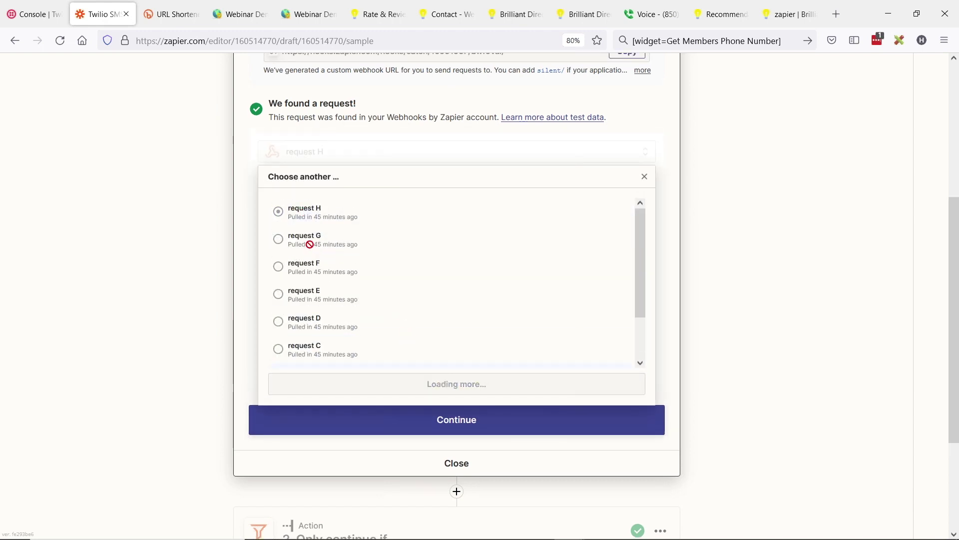
pyautogui.click(282, 261)
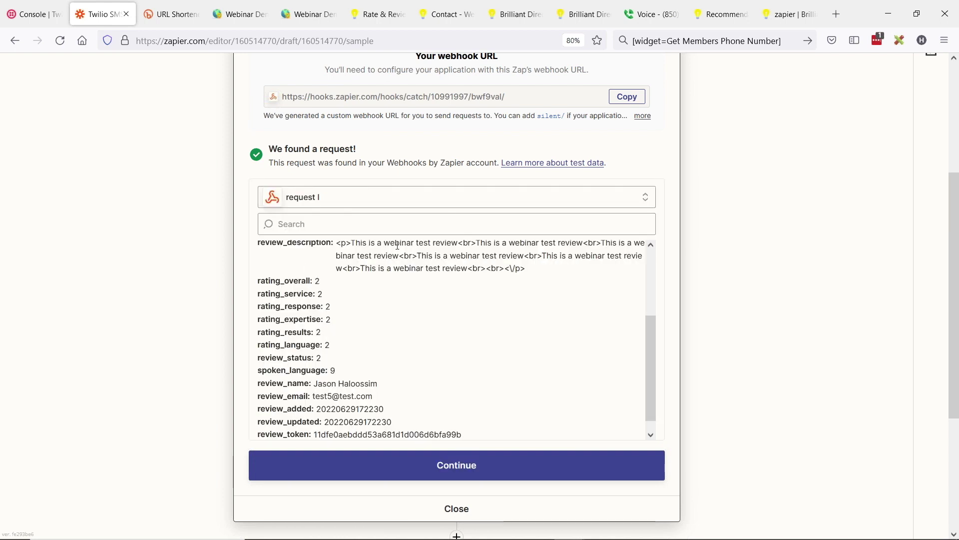
pyautogui.scroll(4, 495, 247)
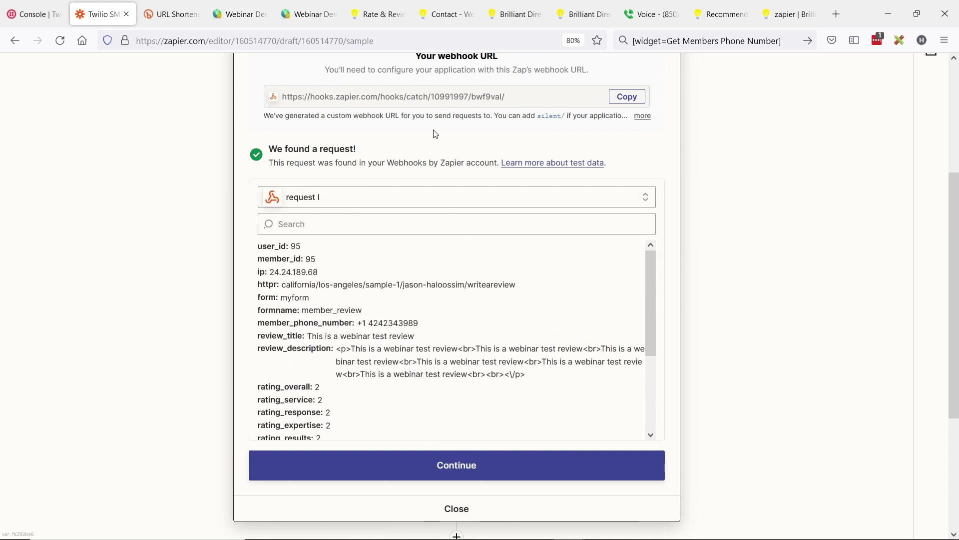
pyautogui.scroll(-5, 397, 247)
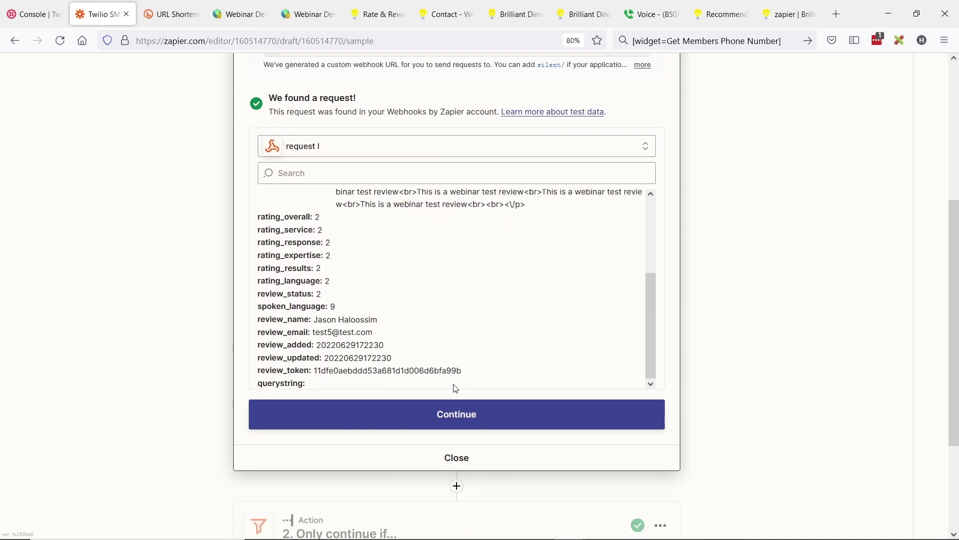
pyautogui.click(453, 459)
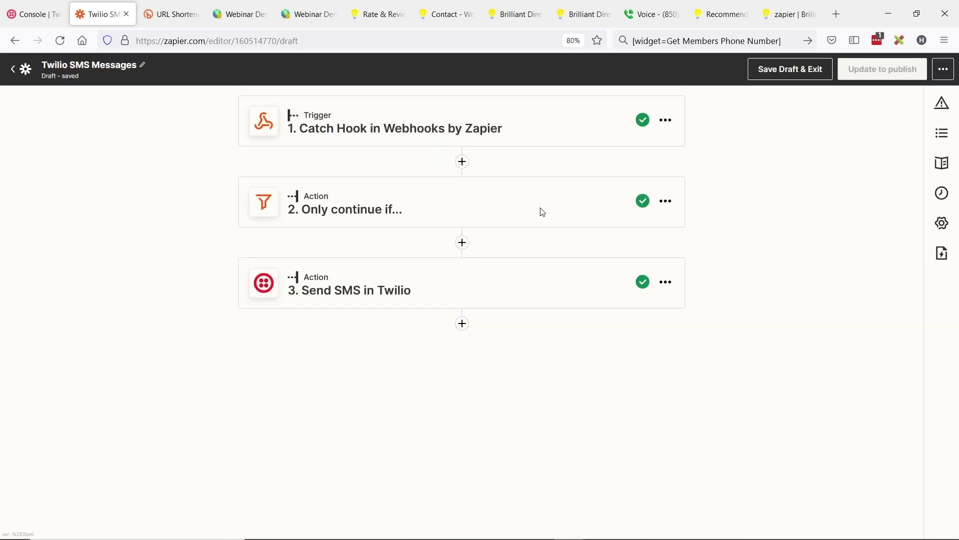
# Review the filter's Review Status 0-or-2 and phone-exists conditions, then open the Member Reviews article.
pyautogui.click(358, 215)
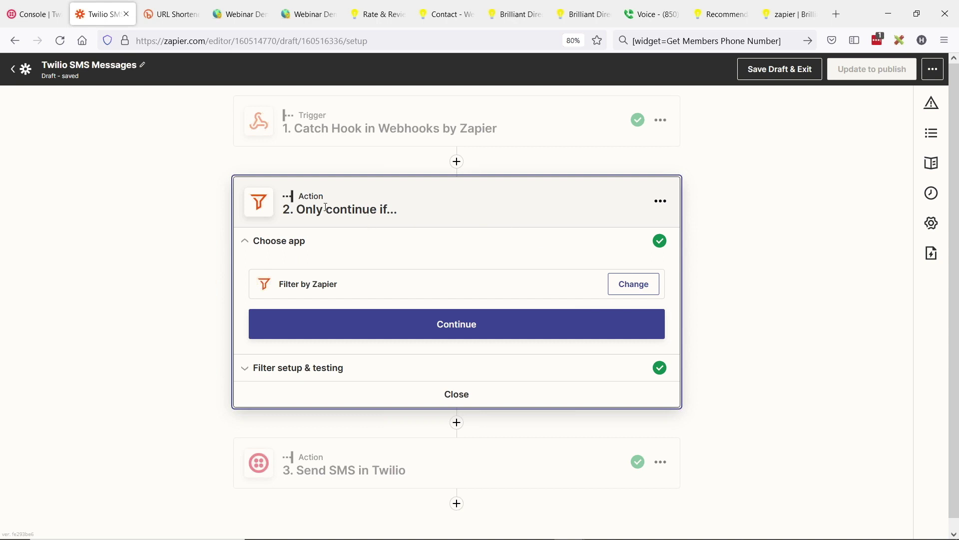
pyautogui.click(434, 325)
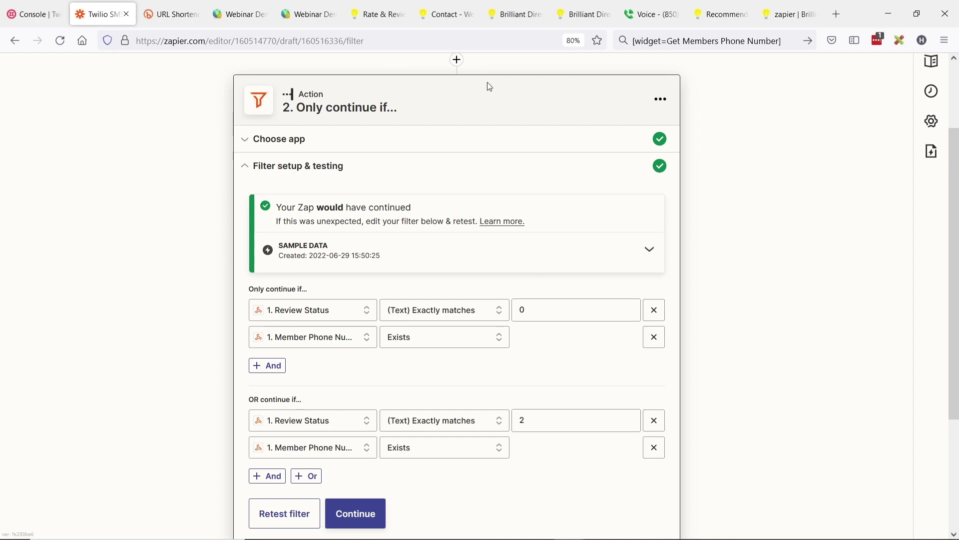
pyautogui.click(517, 12)
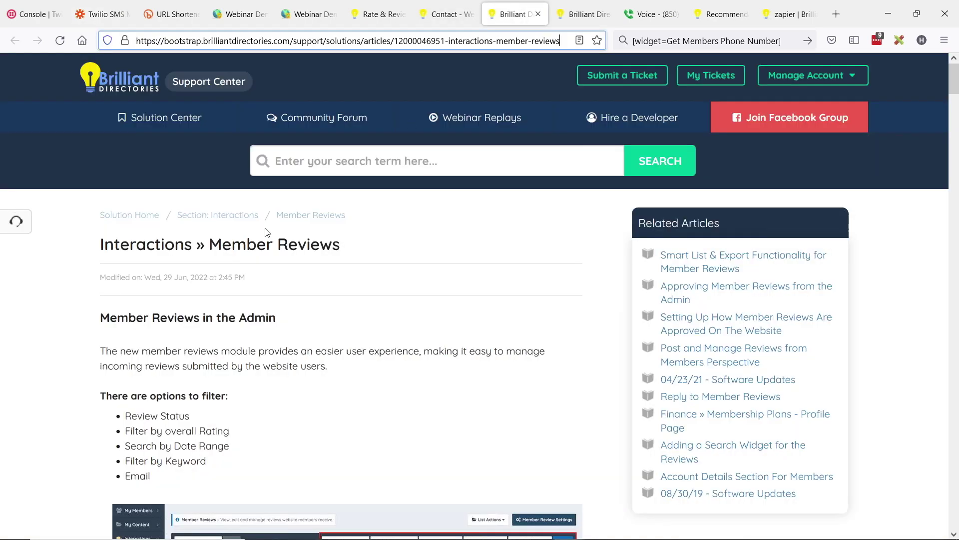
# Confirm the article lists Pending as 0 and Accepted as 2, then go back to Zapier.
pyautogui.moveTo(446, 43); pyautogui.dragTo(124, 40)
pyautogui.click(202, 363)
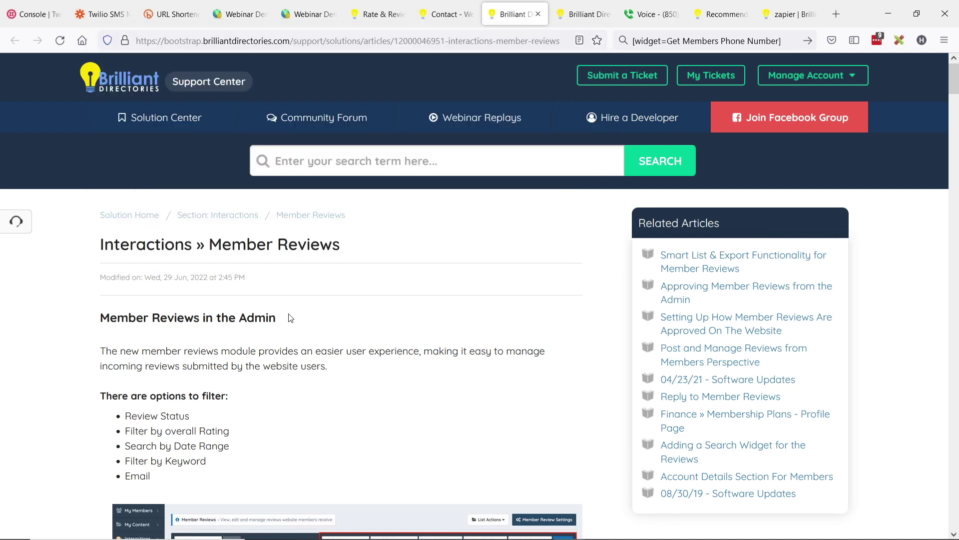
pyautogui.scroll(-7, 257, 268)
pyautogui.scroll(-1, 231, 229)
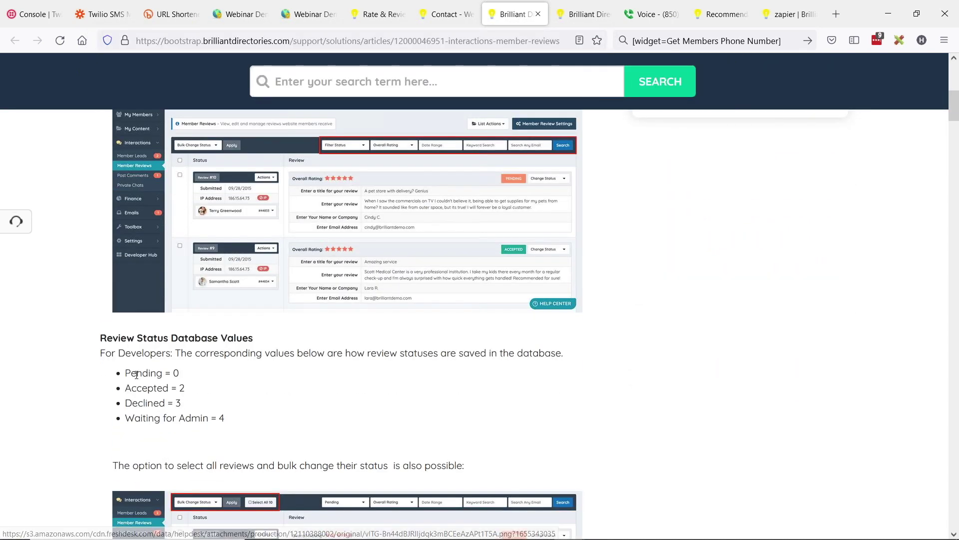
pyautogui.tripleClick(130, 373)
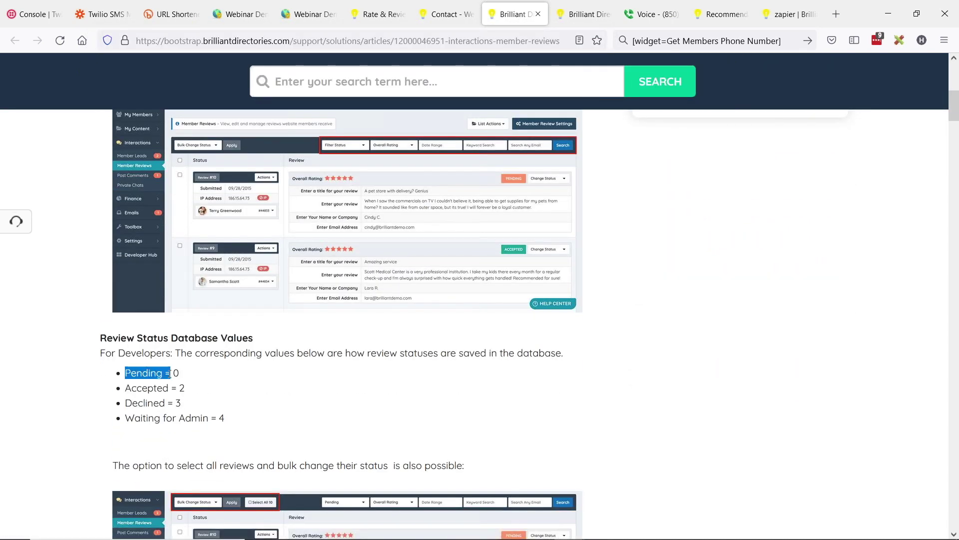
pyautogui.tripleClick(132, 387)
pyautogui.click(137, 401)
pyautogui.moveTo(125, 403); pyautogui.dragTo(209, 420)
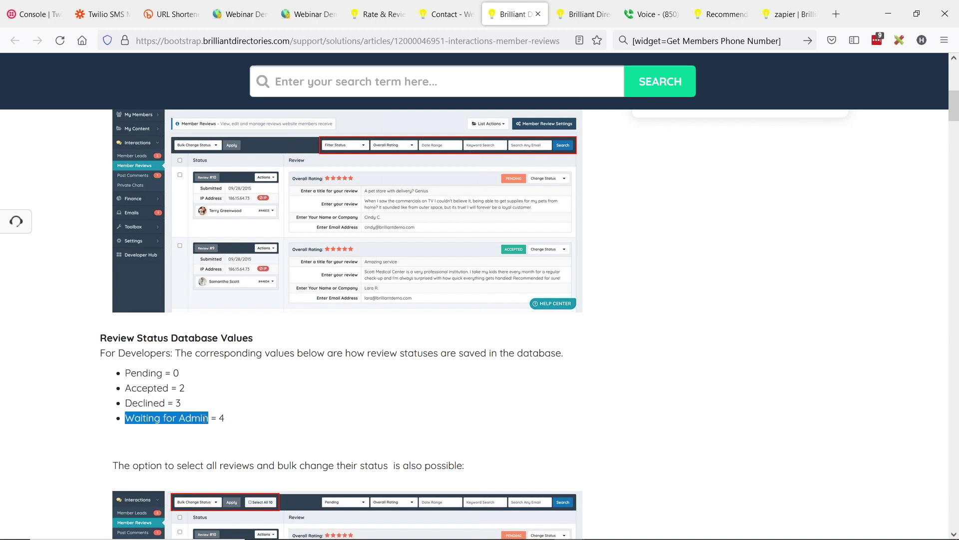
pyautogui.moveTo(126, 373); pyautogui.dragTo(194, 392)
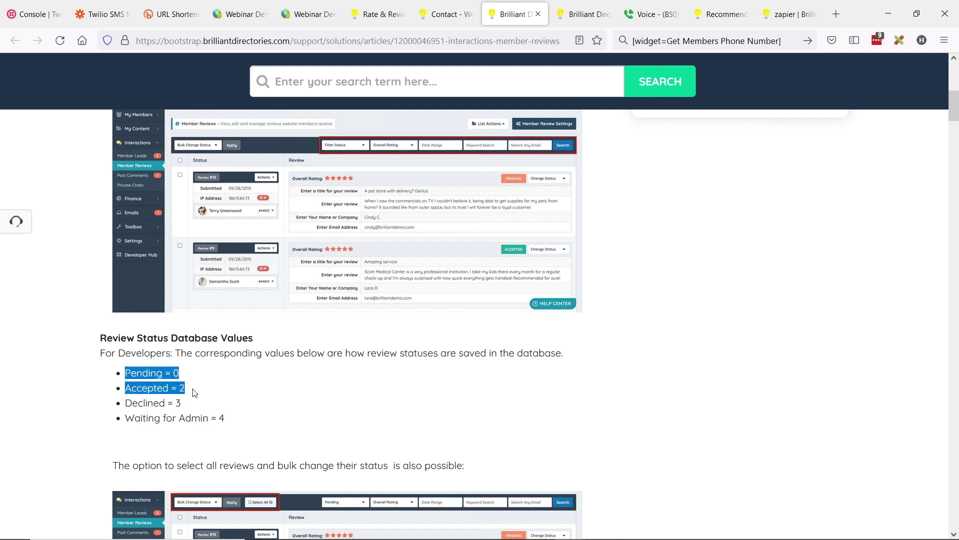
pyautogui.click(255, 384)
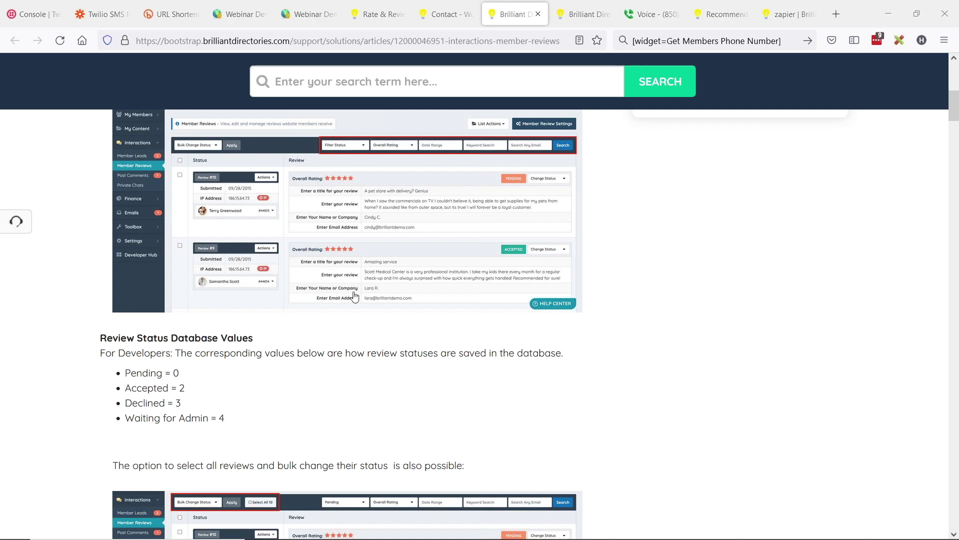
pyautogui.scroll(2, 263, 291)
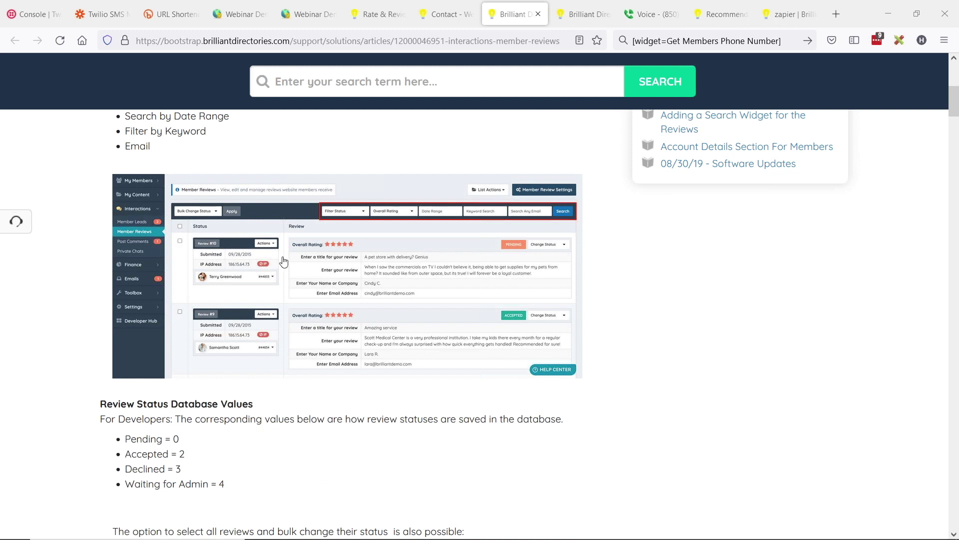
pyautogui.scroll(-2, 280, 315)
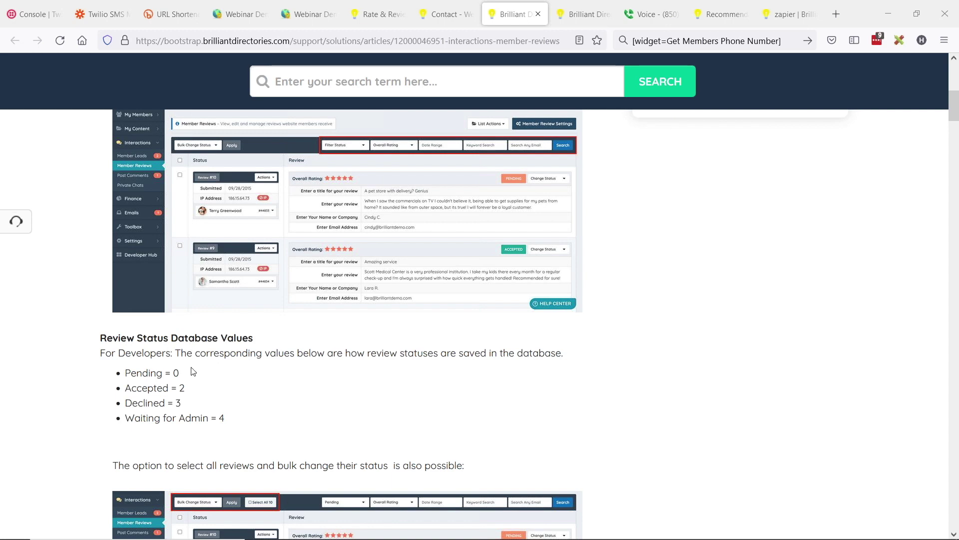
pyautogui.moveTo(128, 374); pyautogui.dragTo(185, 389)
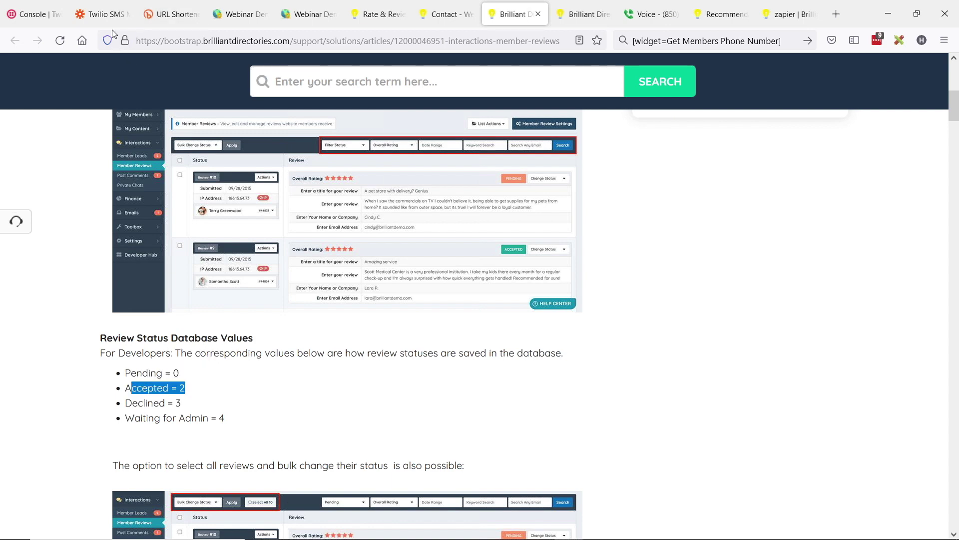
pyautogui.click(100, 14)
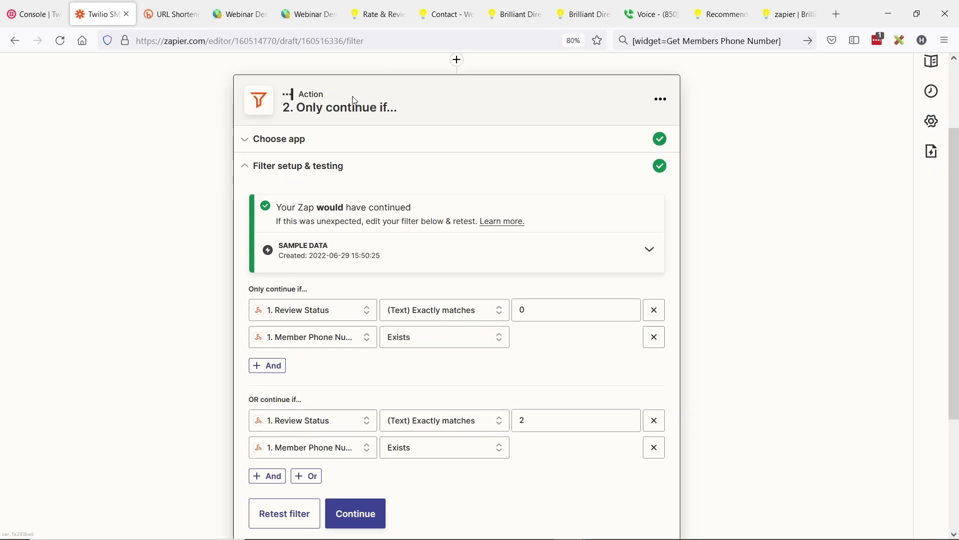
# Close the filter step's settings and expand step 3, Send SMS in Twilio.
pyautogui.scroll(-1, 375, 255)
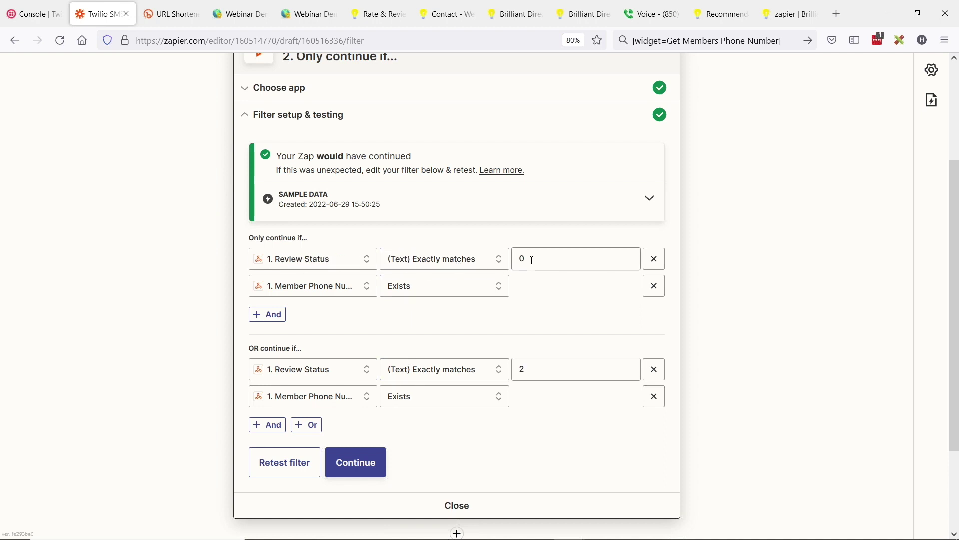
pyautogui.scroll(-1, 450, 282)
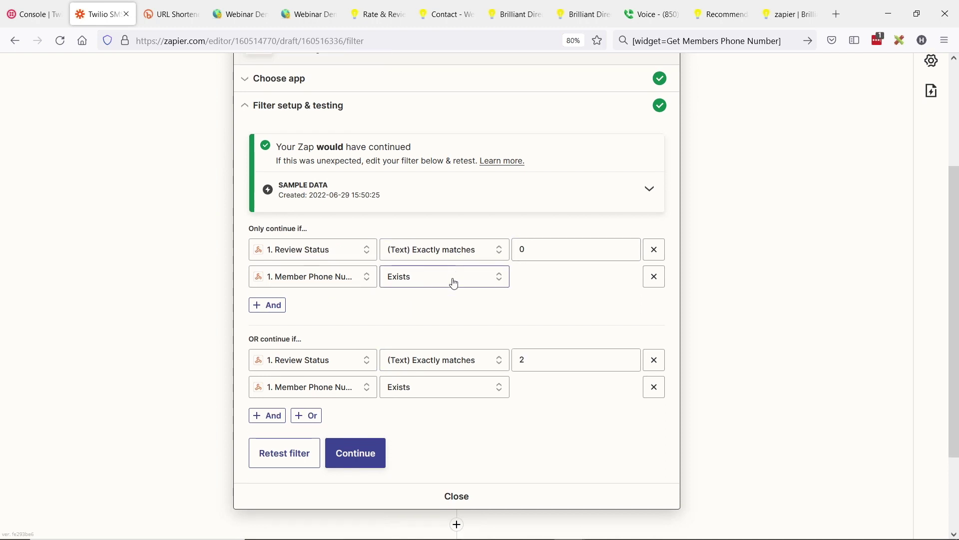
pyautogui.click(464, 456)
pyautogui.click(387, 291)
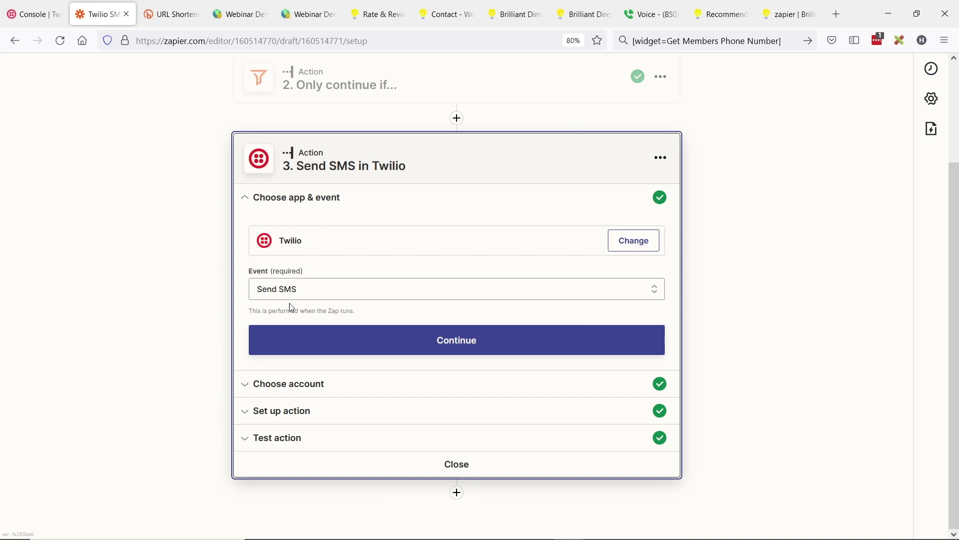
# Choose Send SMS as the Twilio event and confirm the connected Twilio account.
pyautogui.click(397, 289)
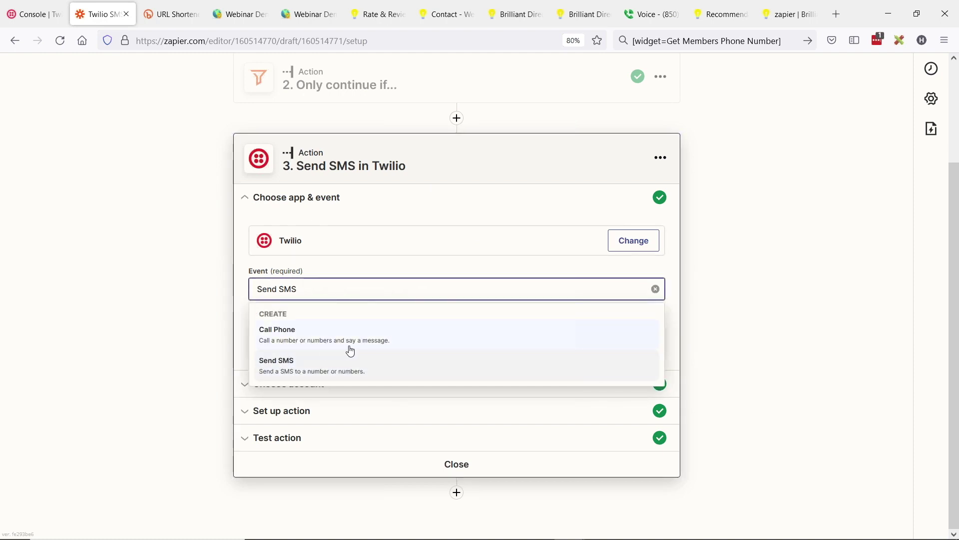
pyautogui.click(295, 378)
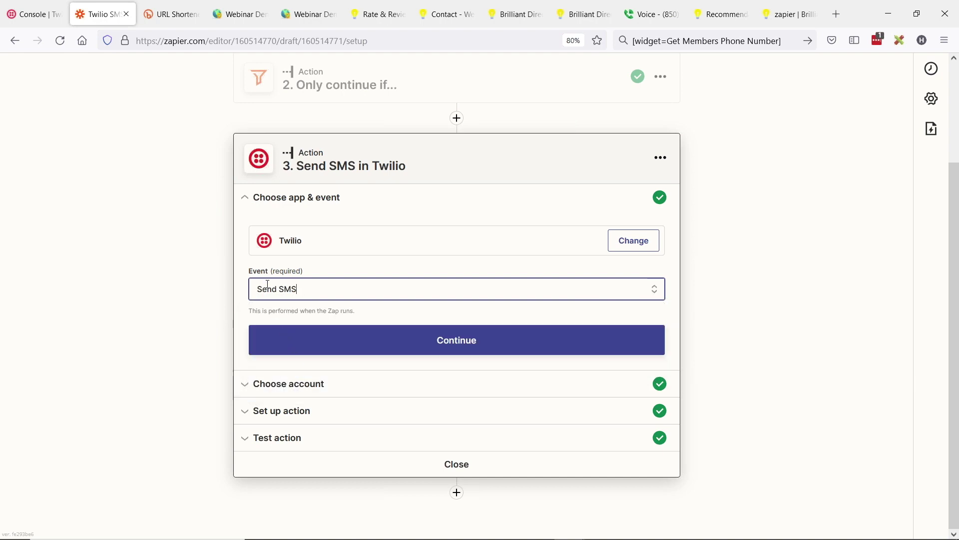
pyautogui.click(468, 341)
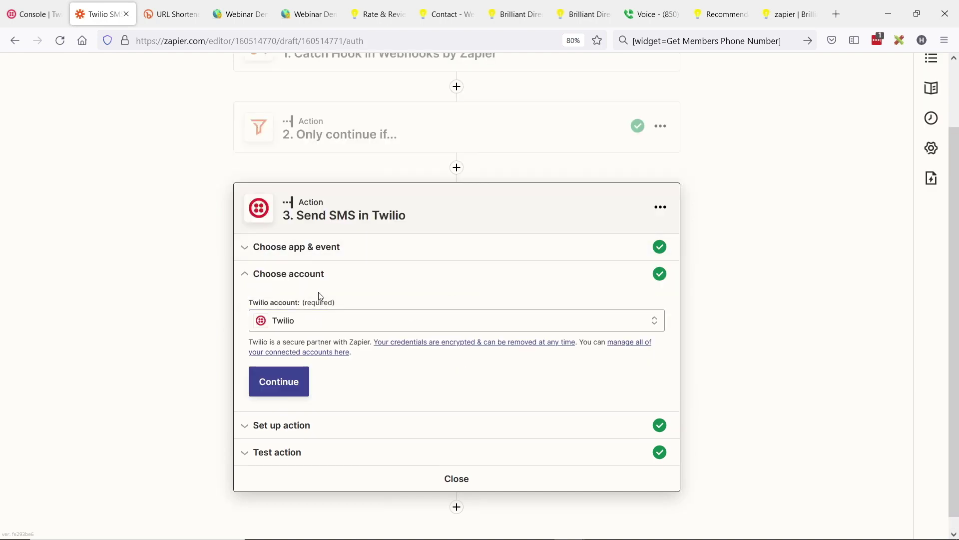
pyautogui.scroll(-1, 296, 319)
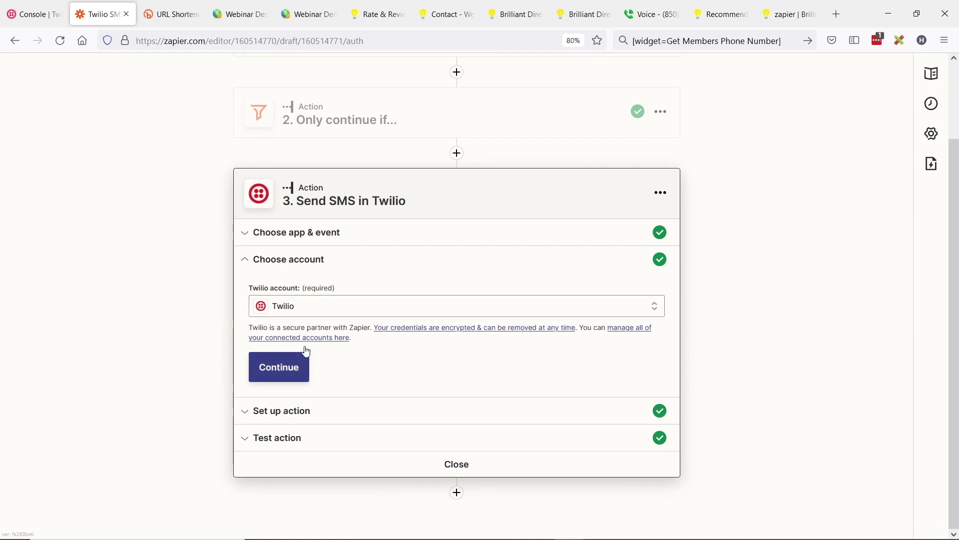
pyautogui.click(281, 366)
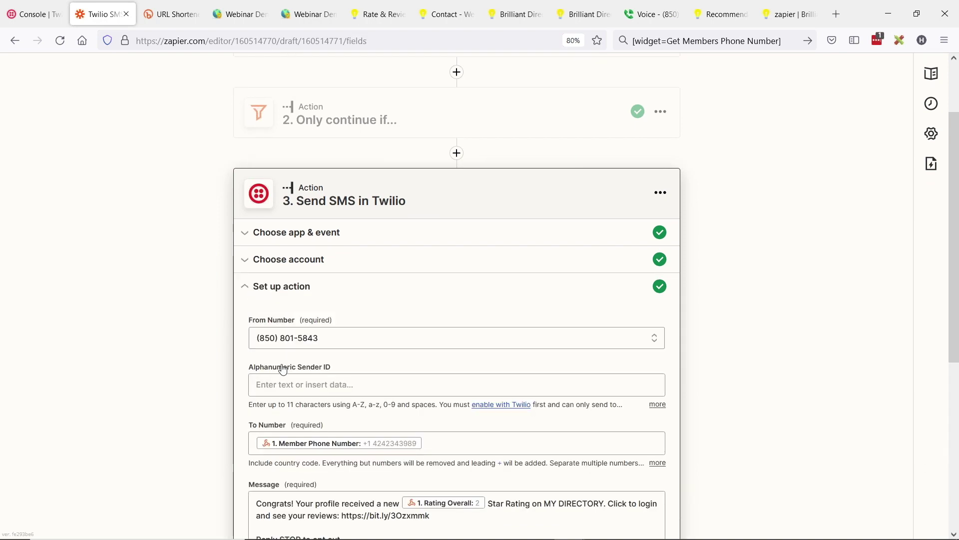
# Keep the Twilio number as the SMS From Number.
pyautogui.scroll(-2, 168, 262)
pyautogui.scroll(-2, 170, 260)
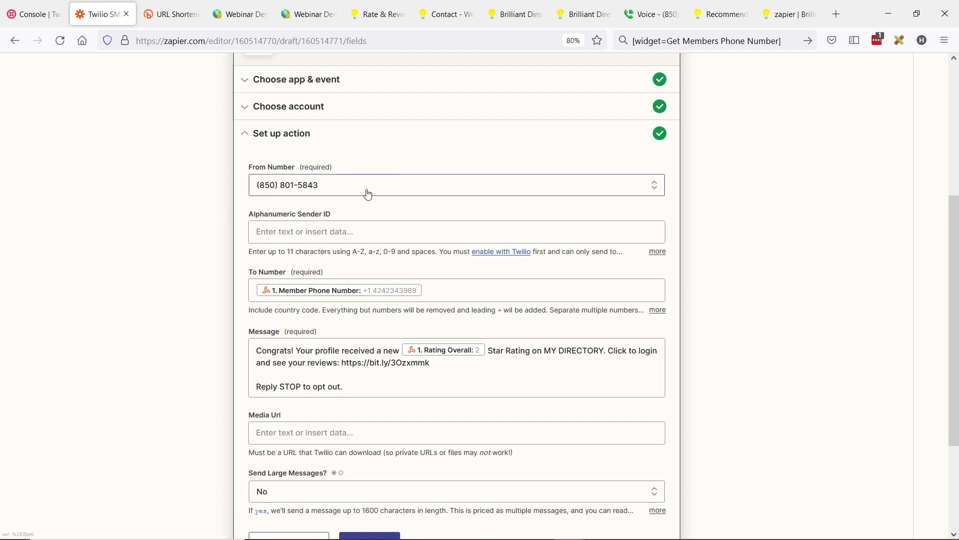
pyautogui.click(409, 195)
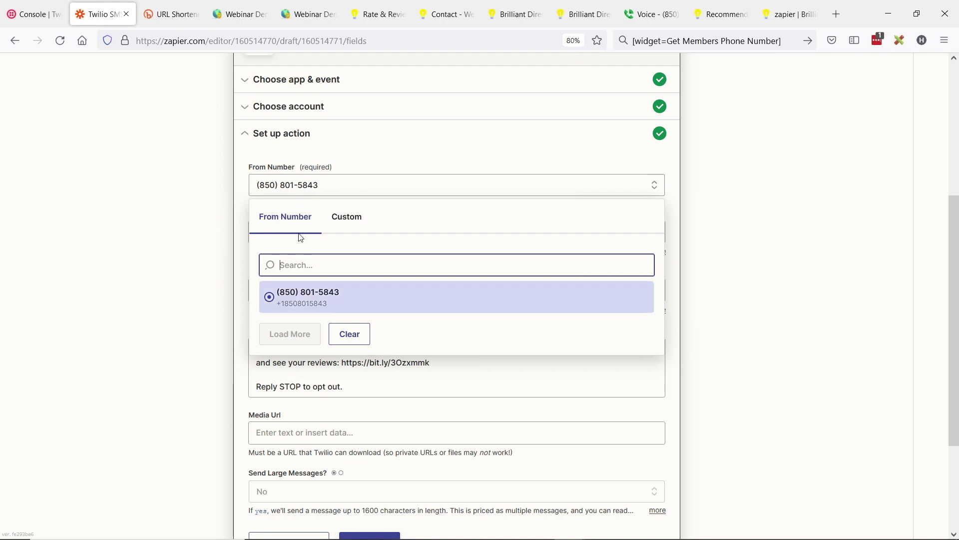
pyautogui.click(306, 307)
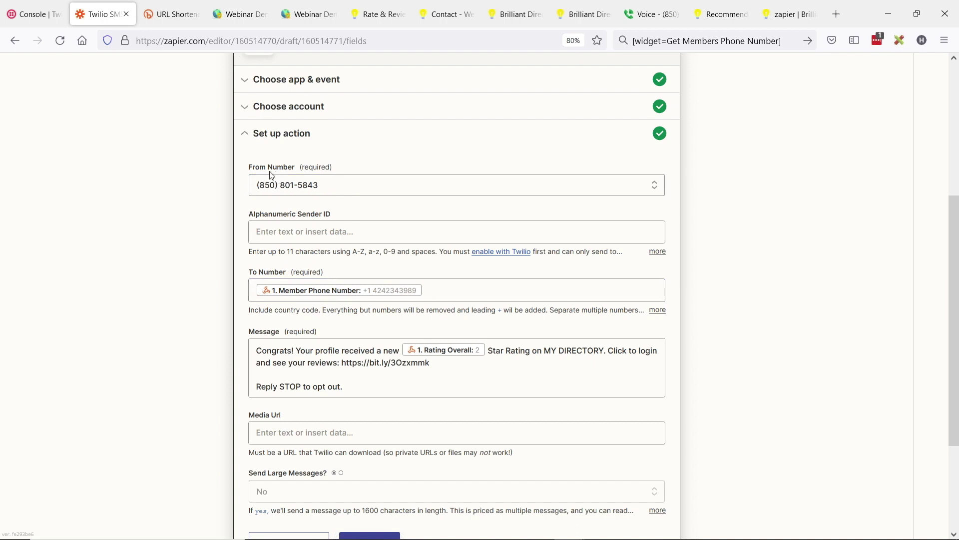
pyautogui.scroll(1, 206, 182)
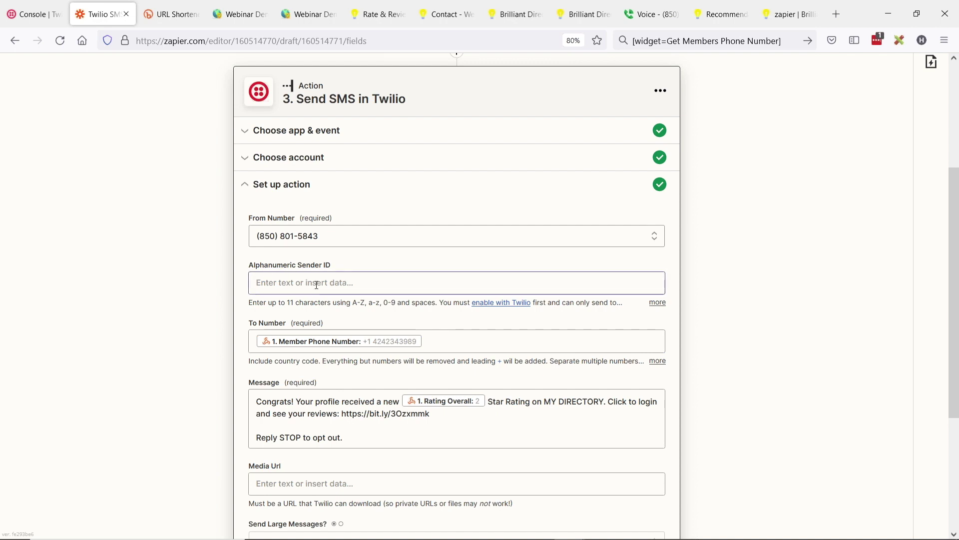
pyautogui.scroll(-2, 317, 283)
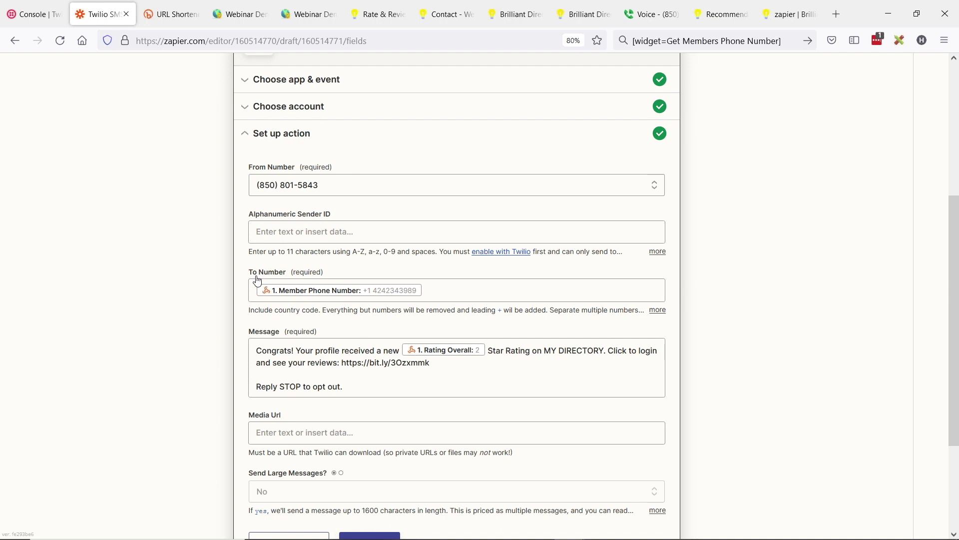
# Leave a single Member Phone Number pill in the To Number field.
pyautogui.click(435, 295)
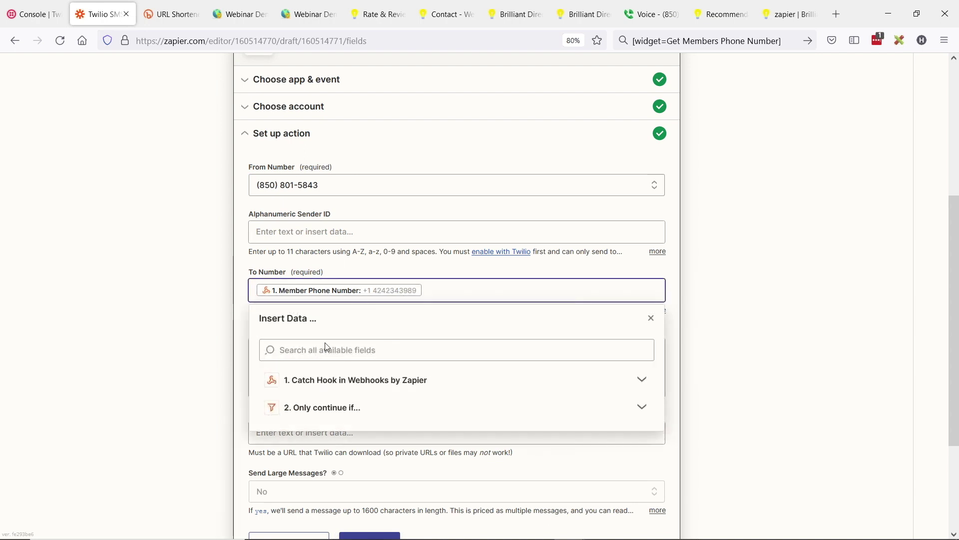
pyautogui.click(352, 385)
pyautogui.scroll(-1, 323, 417)
pyautogui.click(322, 418)
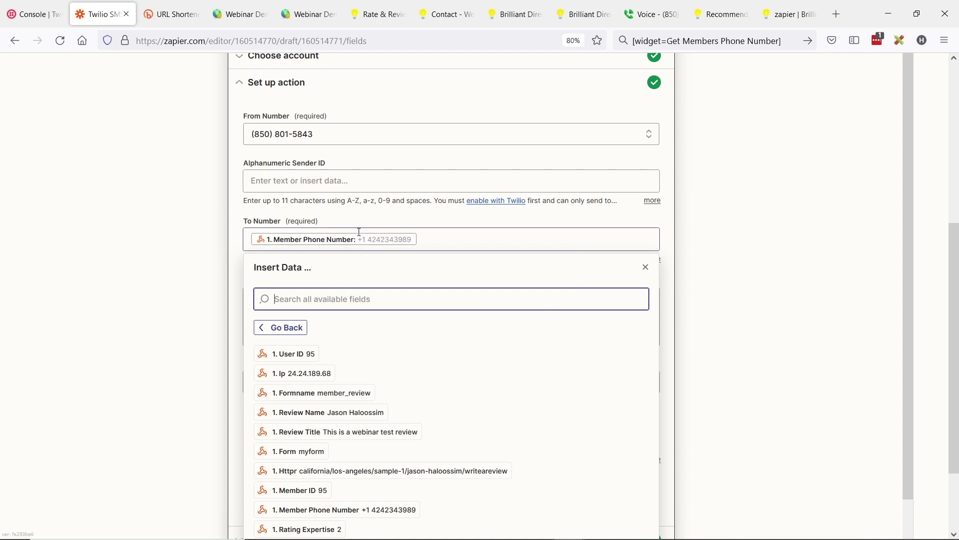
pyautogui.scroll(-2, 399, 270)
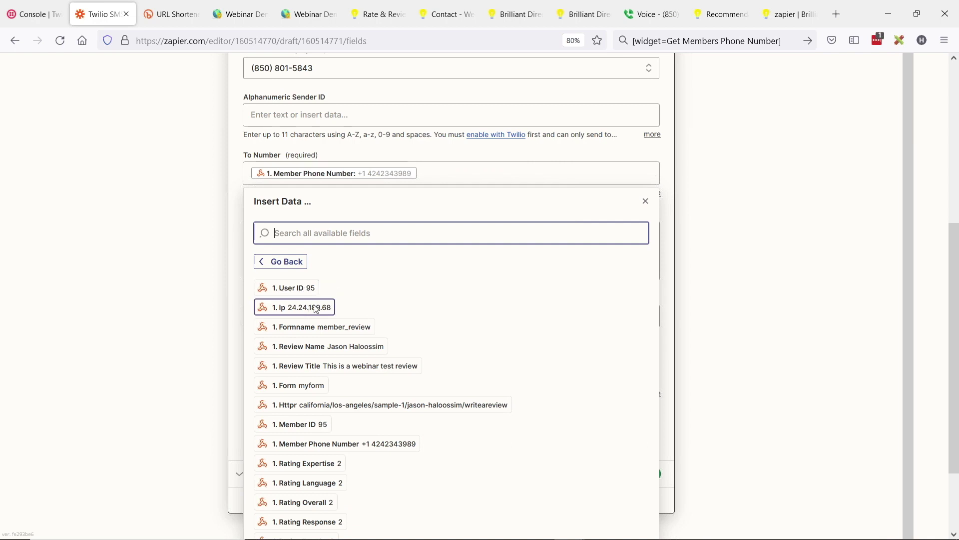
pyautogui.scroll(-2, 435, 295)
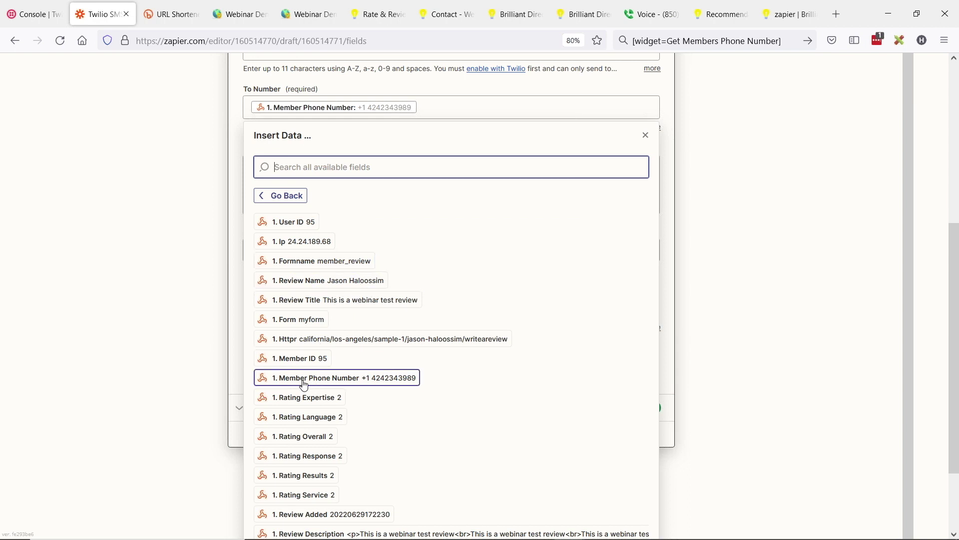
pyautogui.click(383, 379)
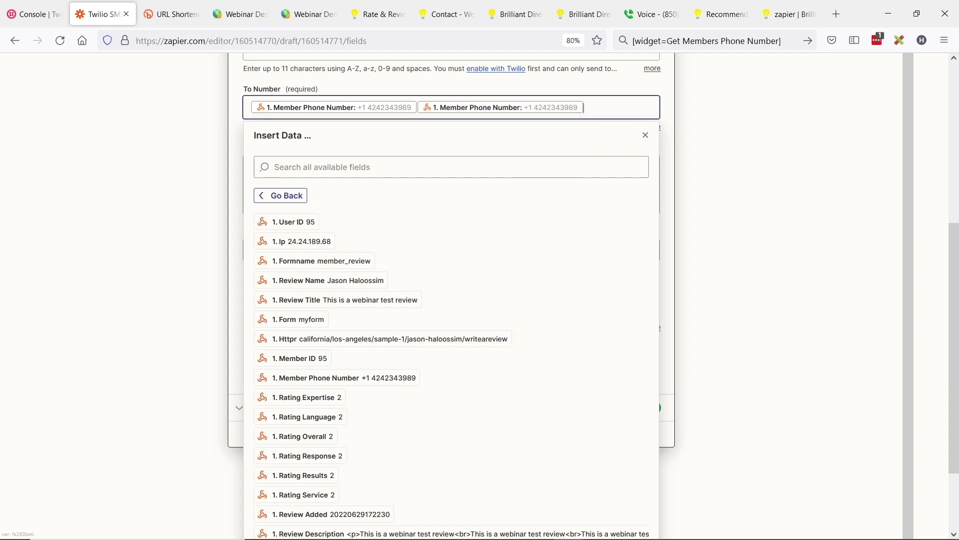
pyautogui.press('BackSpace')
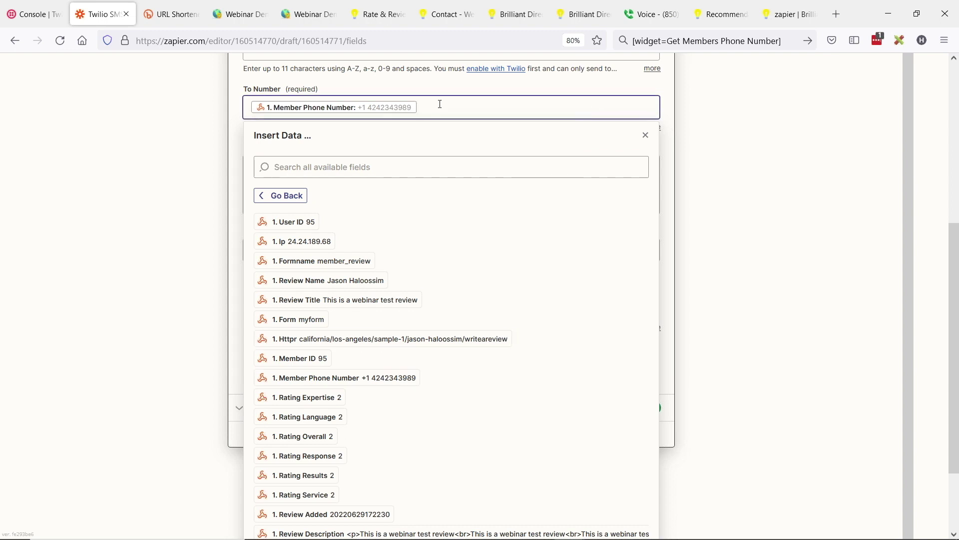
pyautogui.click(646, 136)
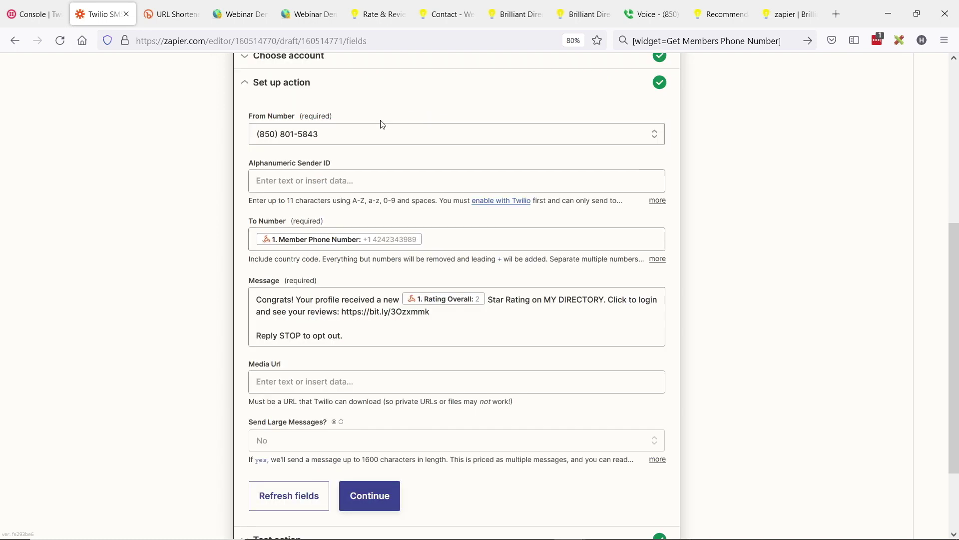
pyautogui.click(451, 242)
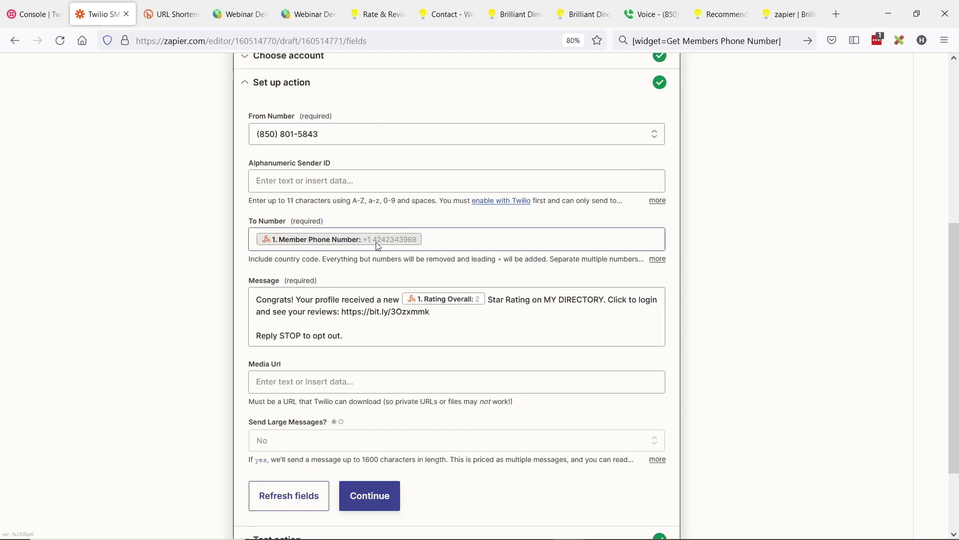
# Insert the Rating Overall field into the Message, removing the misplaced copy from Congrats!
pyautogui.click(254, 292)
pyautogui.click(336, 310)
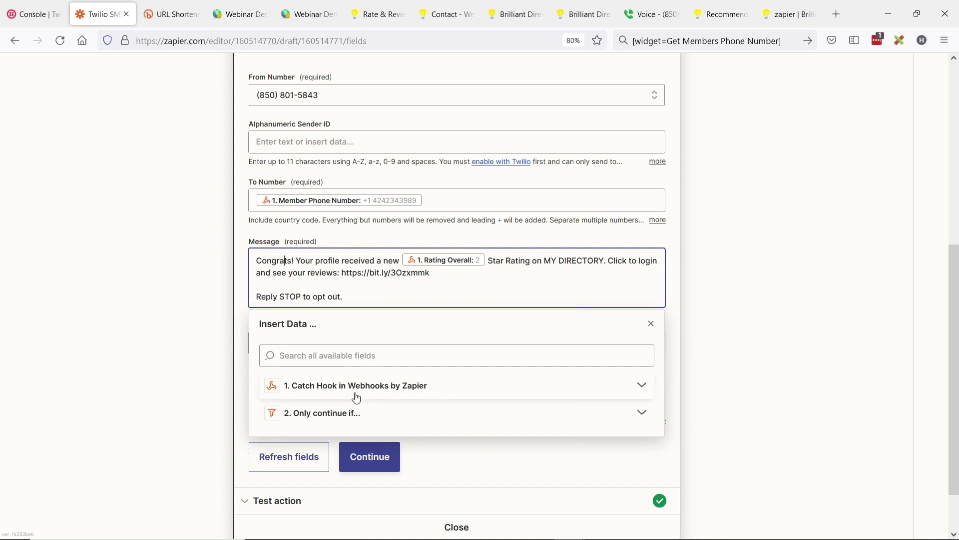
pyautogui.click(372, 395)
pyautogui.click(321, 464)
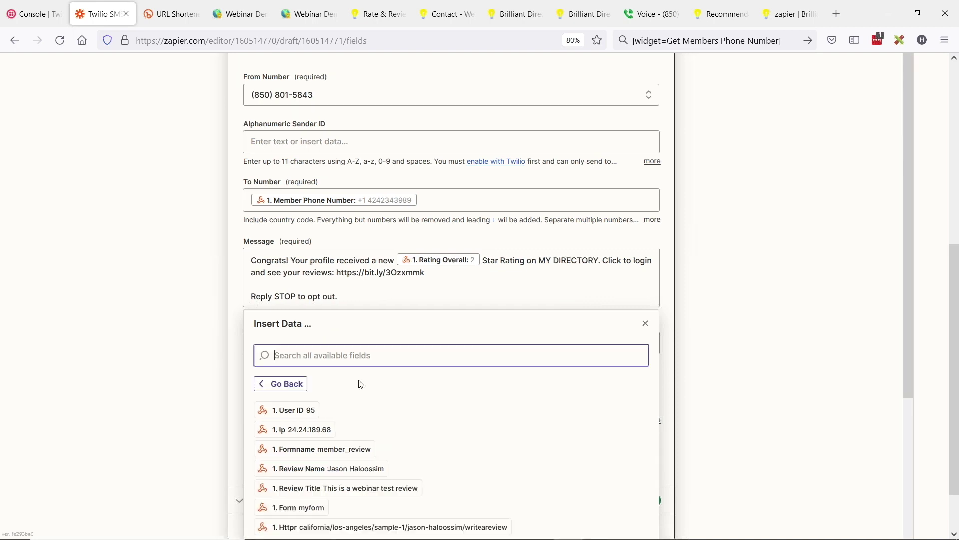
pyautogui.scroll(-3, 392, 295)
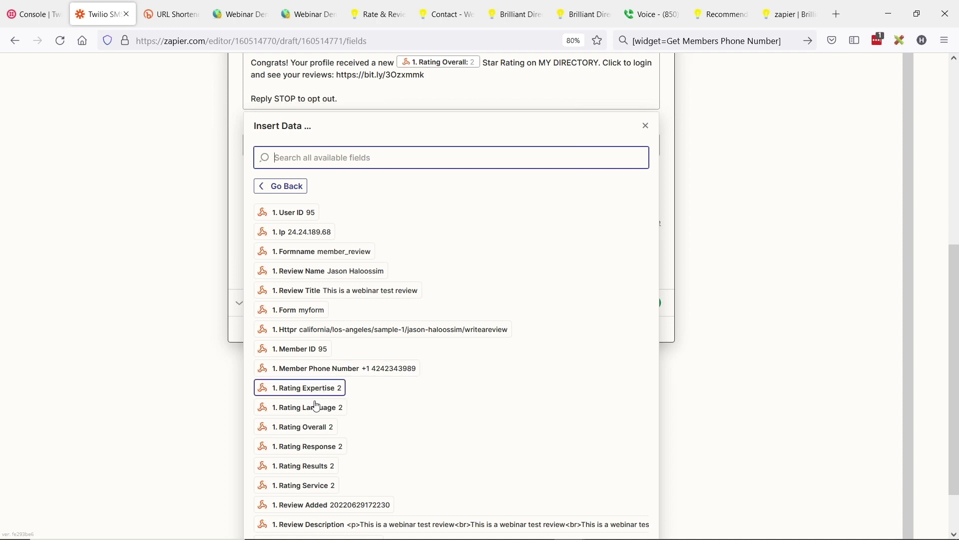
pyautogui.click(302, 427)
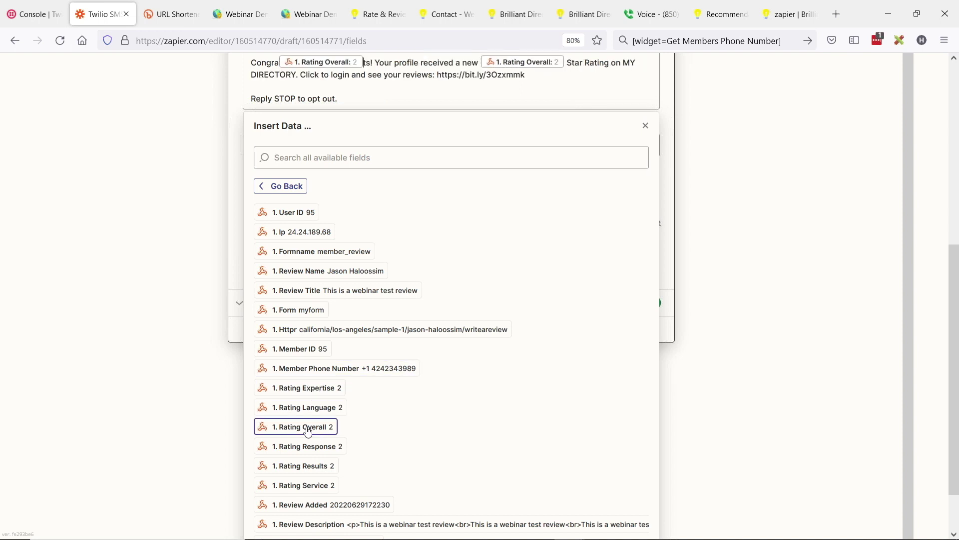
pyautogui.scroll(2, 329, 133)
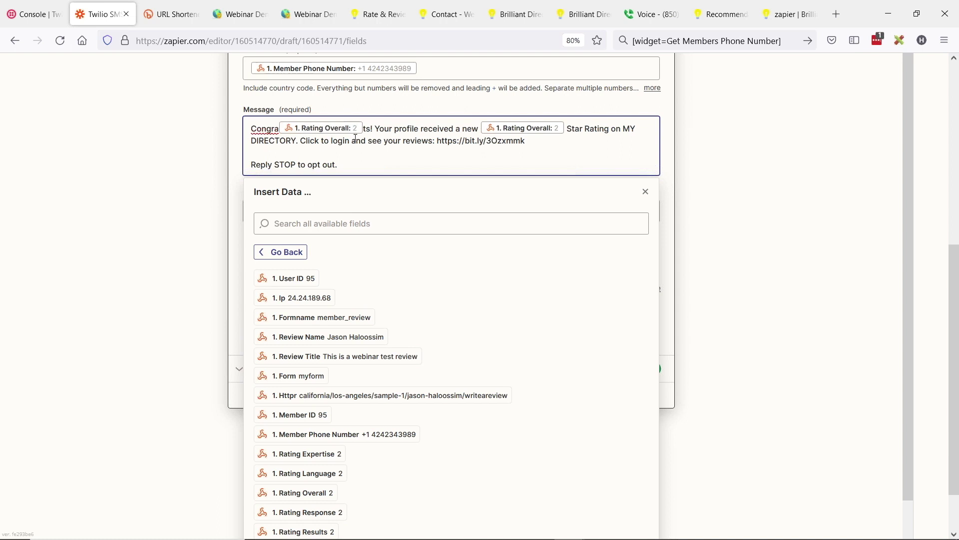
pyautogui.press('BackSpace')
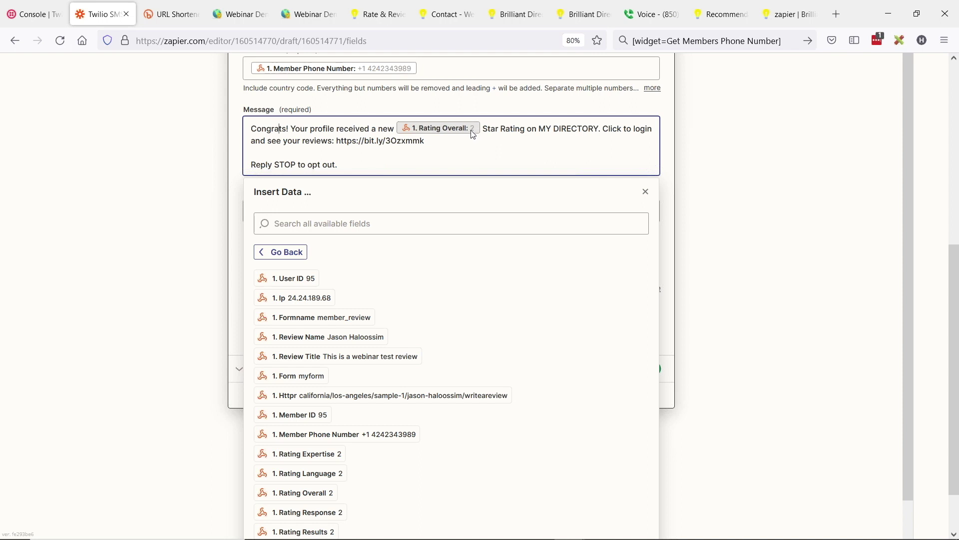
# Replace 'MY DIRECTORY' with 'JASON DIRECTORY' in the message text.
pyautogui.moveTo(541, 131); pyautogui.dragTo(603, 129)
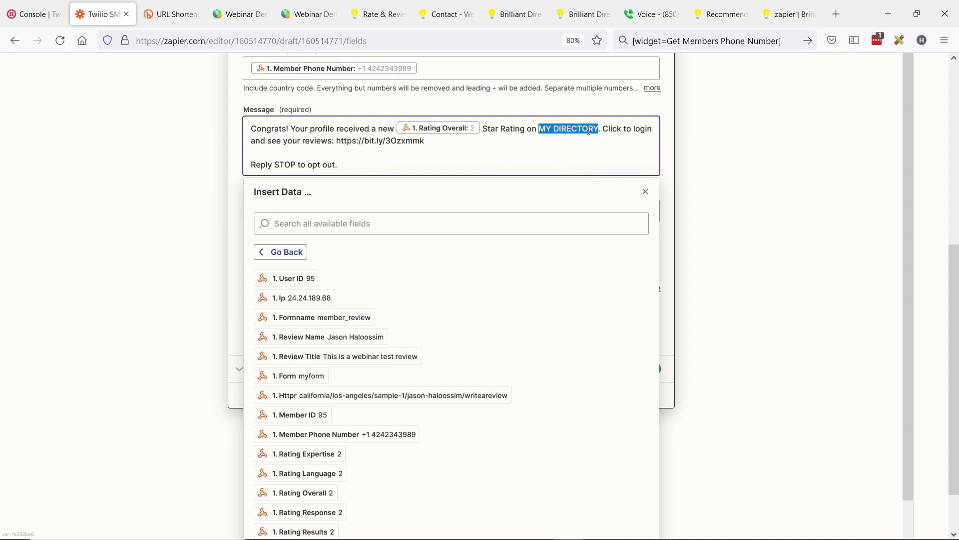
pyautogui.write('JASON DIRECTOR')
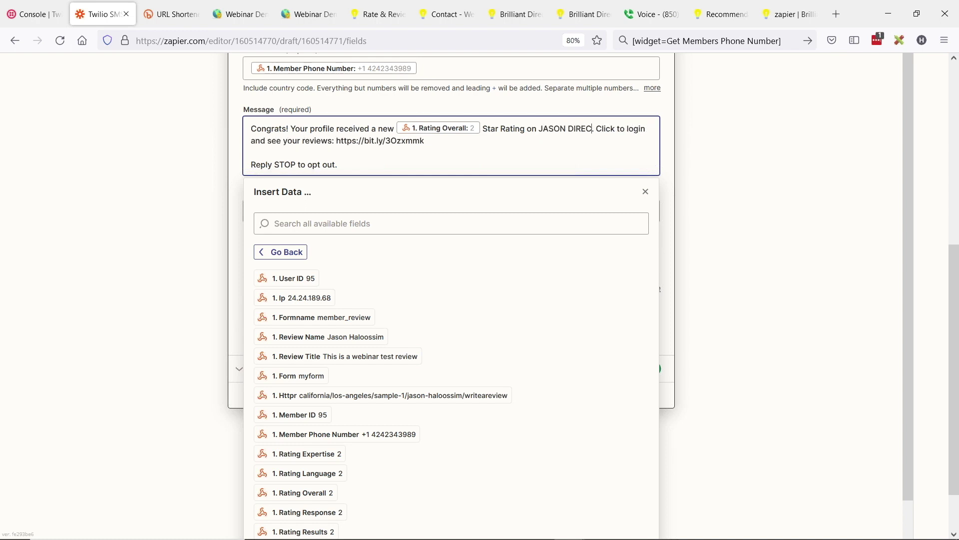
pyautogui.write('Y')
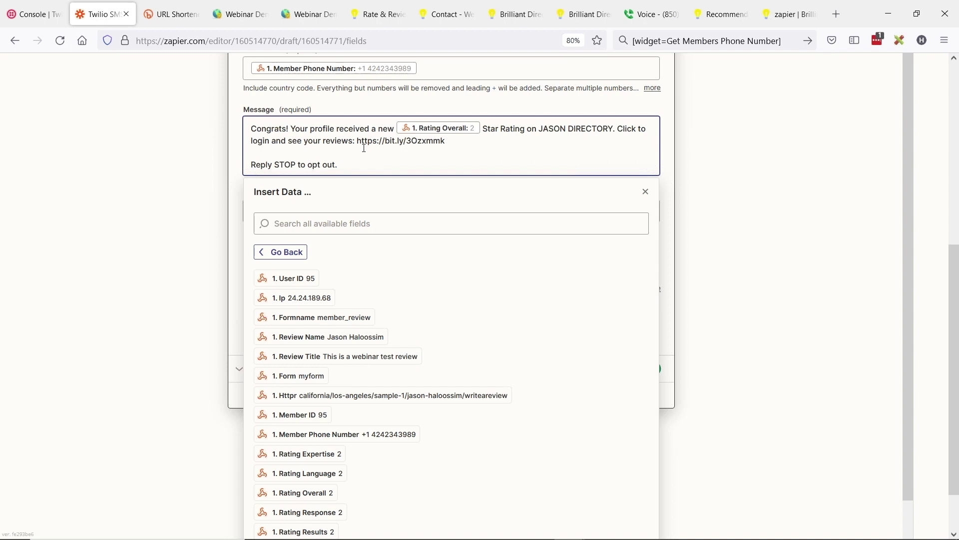
pyautogui.moveTo(356, 142); pyautogui.dragTo(462, 137)
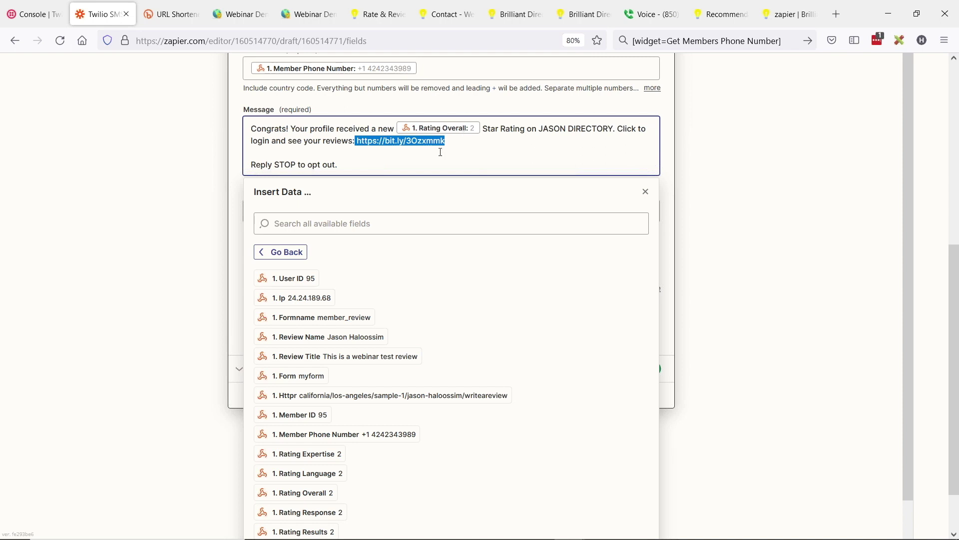
pyautogui.click(405, 161)
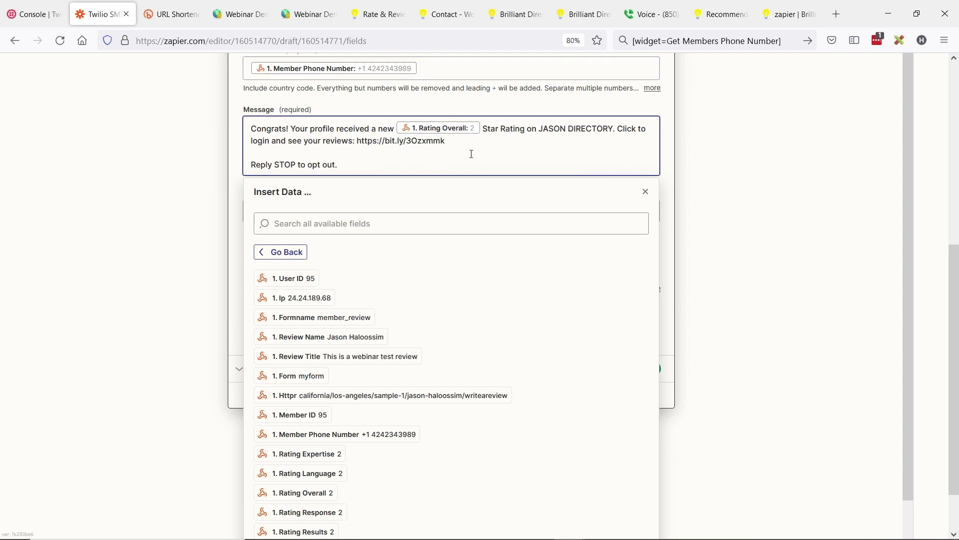
pyautogui.click(720, 14)
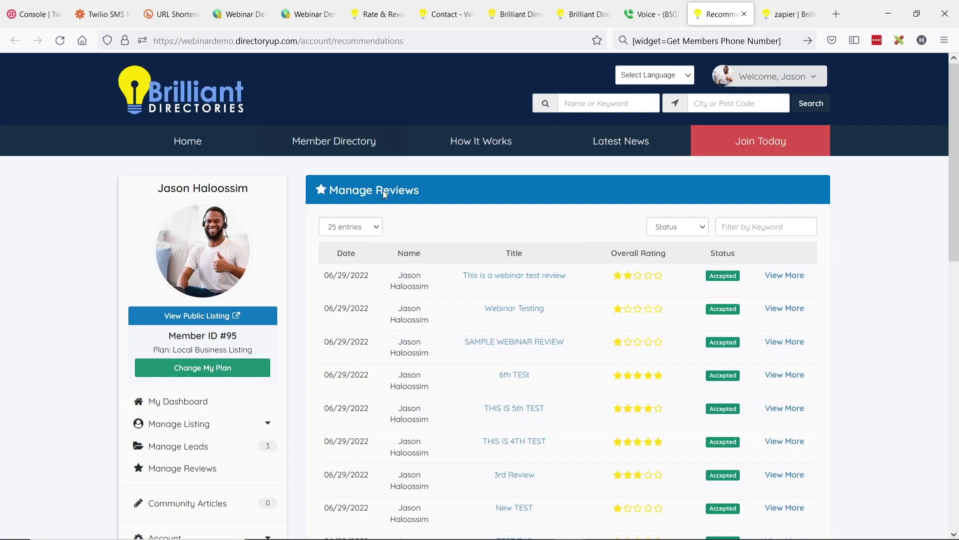
# Select and copy the Manage Reviews page URL from the address bar.
pyautogui.doubleClick(281, 41)
pyautogui.click(422, 48)
pyautogui.moveTo(428, 46); pyautogui.dragTo(145, 43)
pyautogui.hotkey('ctrl', 'c')
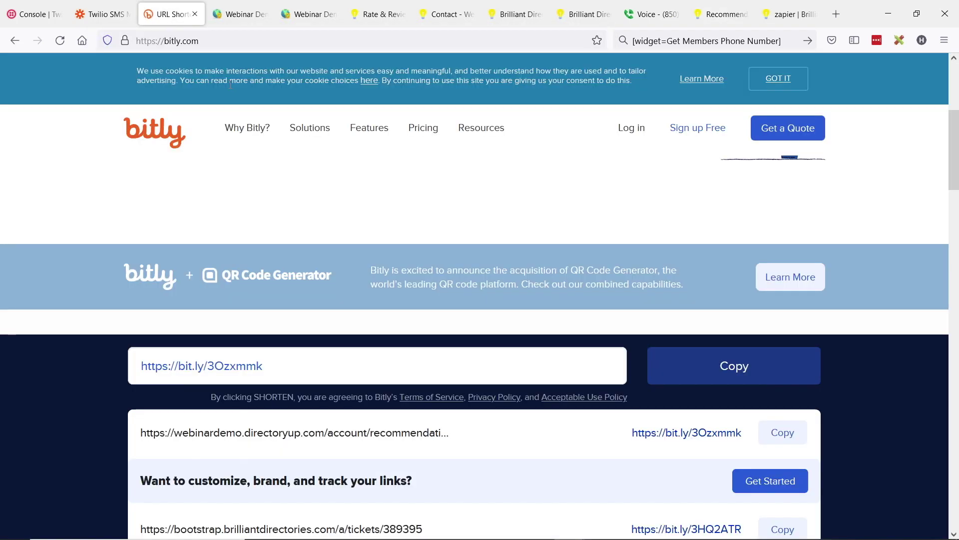
pyautogui.click(168, 14)
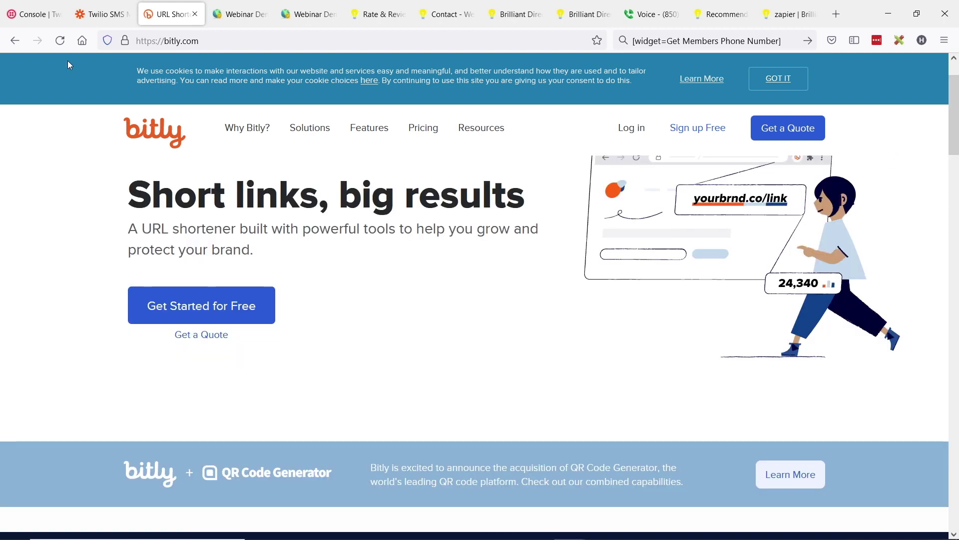
# Paste the Manage Reviews address into Bitly, shorten it and copy the short link.
pyautogui.click(60, 40)
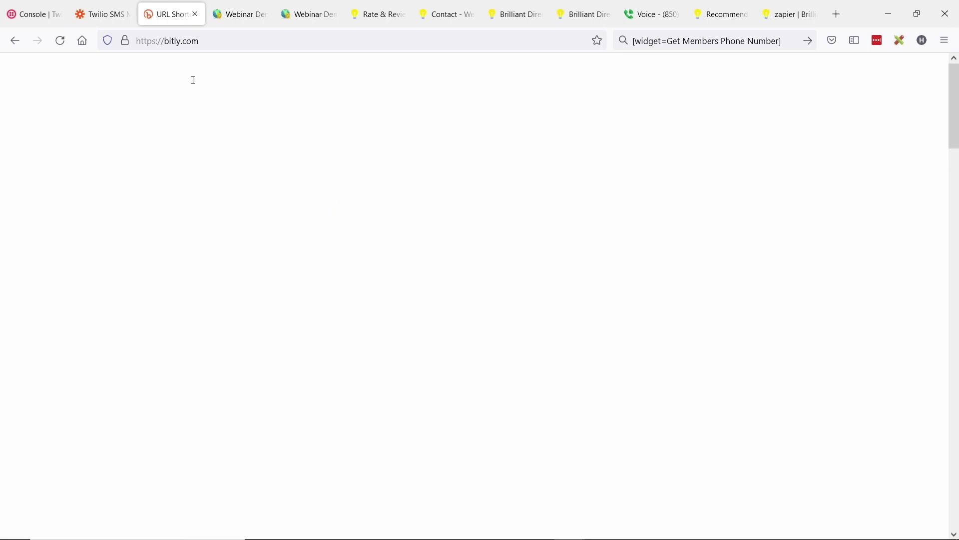
pyautogui.scroll(-4, 280, 249)
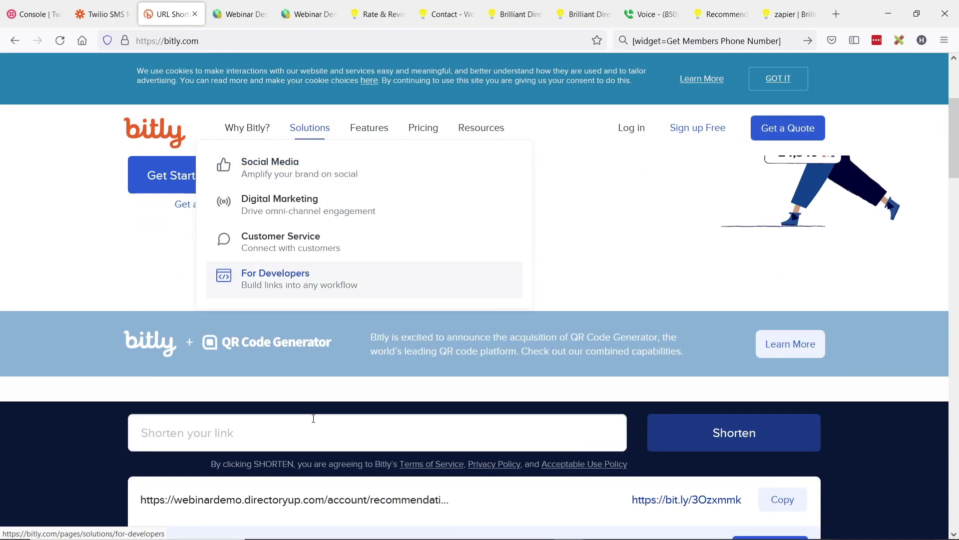
pyautogui.click(206, 434)
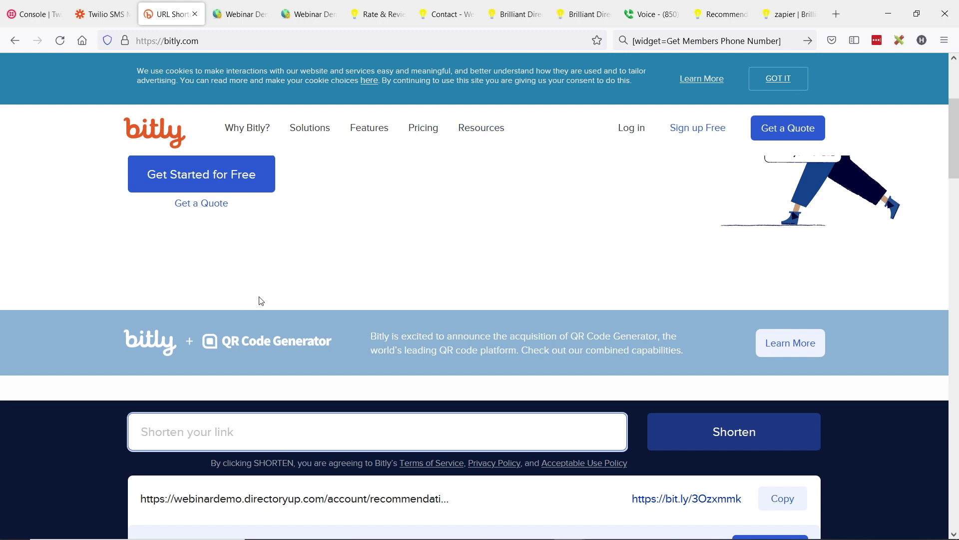
pyautogui.scroll(-1, 225, 350)
pyautogui.hotkey('ctrl', 'v')
pyautogui.click(724, 376)
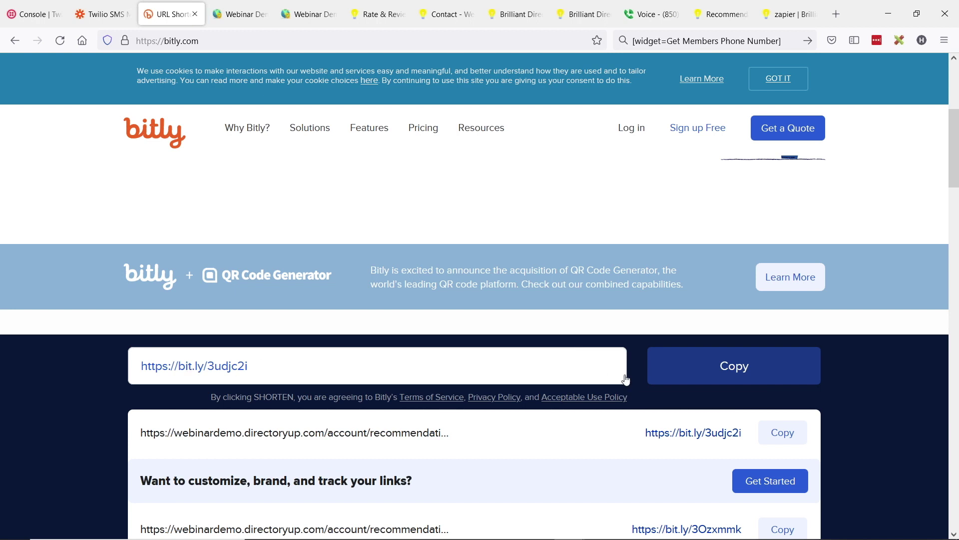
pyautogui.click(660, 375)
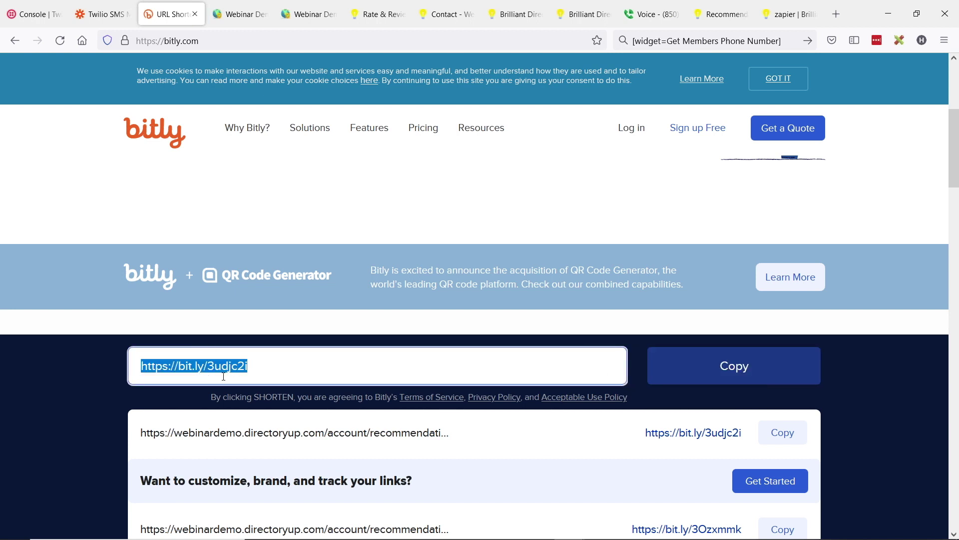
pyautogui.click(103, 14)
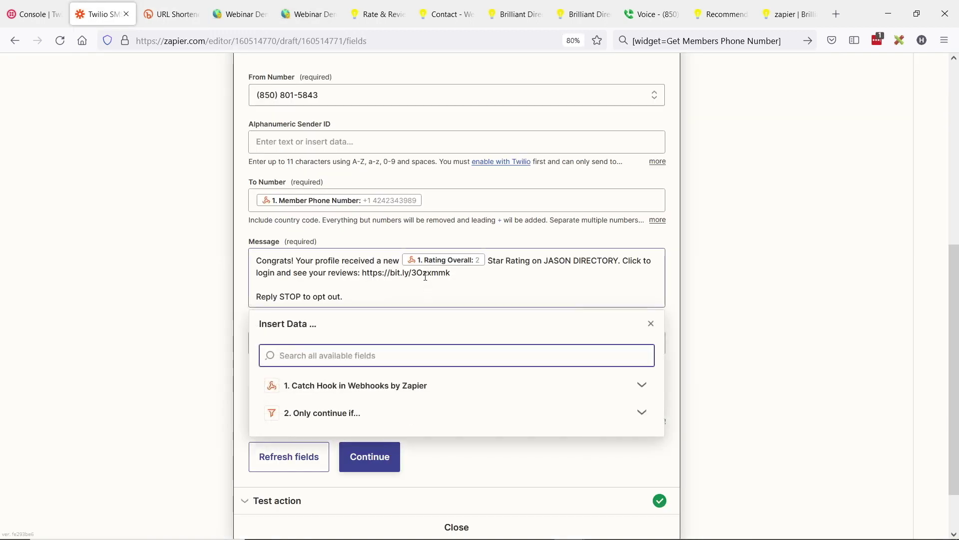
# Rework the message's old short link and 'Reply STOP to opt out.' line.
pyautogui.moveTo(362, 274); pyautogui.dragTo(451, 274)
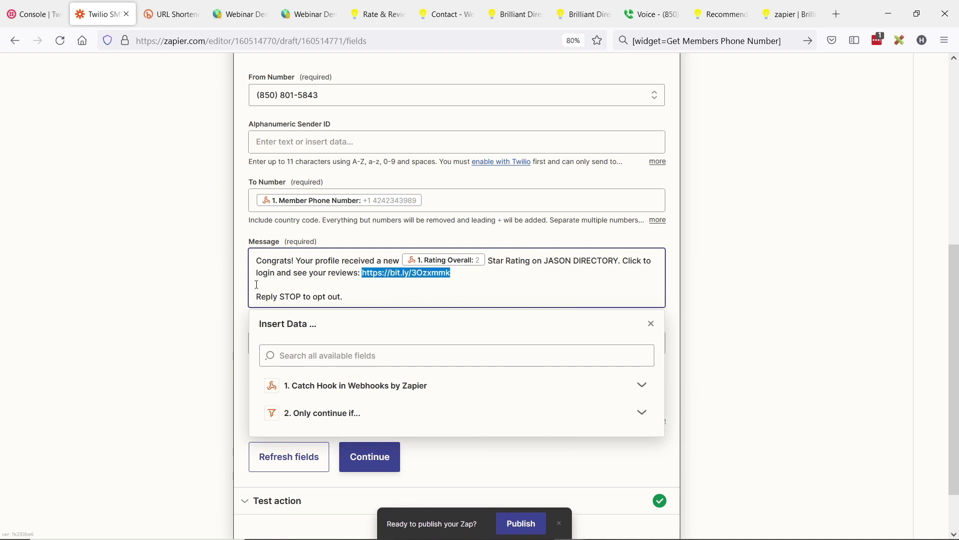
pyautogui.moveTo(258, 296); pyautogui.dragTo(367, 297)
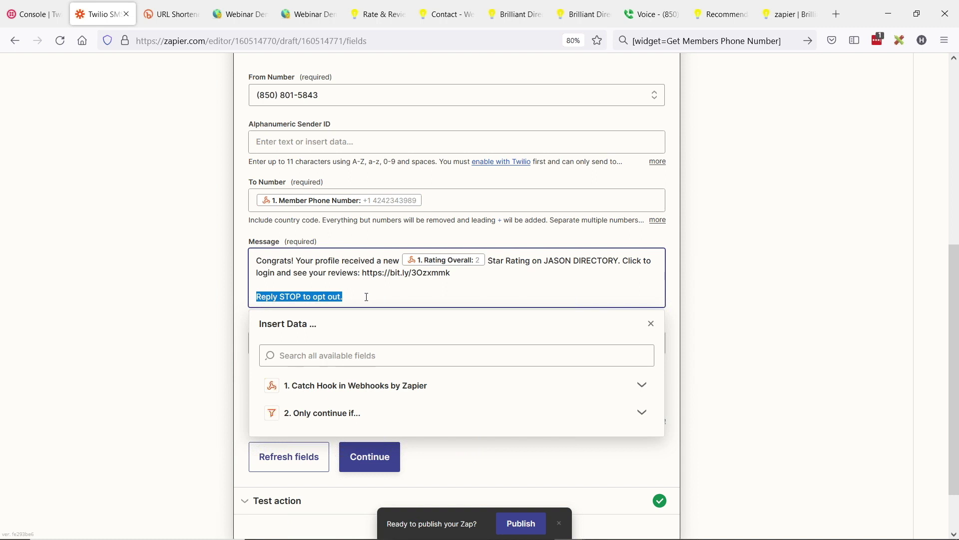
pyautogui.click(378, 298)
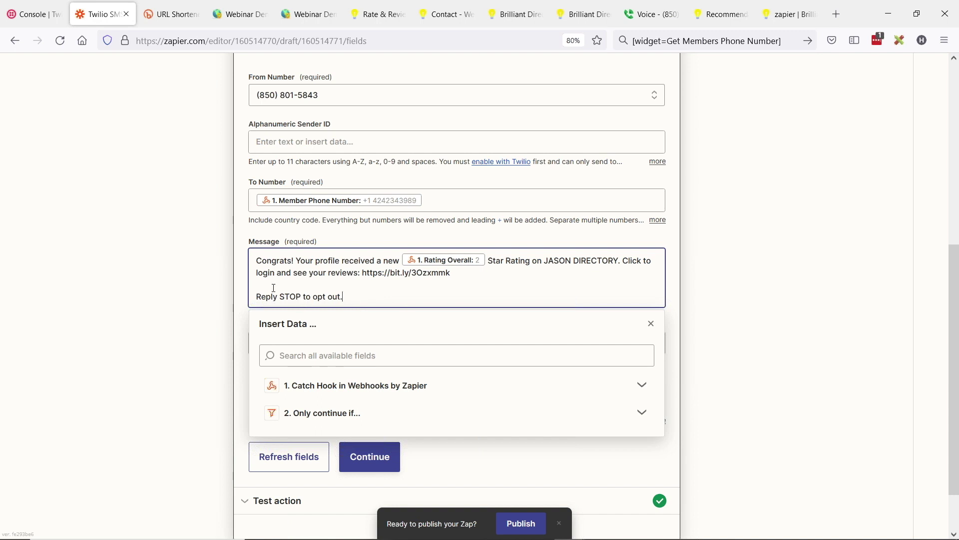
pyautogui.moveTo(372, 301); pyautogui.dragTo(238, 297)
pyautogui.hotkey('ctrl', 'x')
pyautogui.hotkey('ctrl', 'v')
pyautogui.click(175, 295)
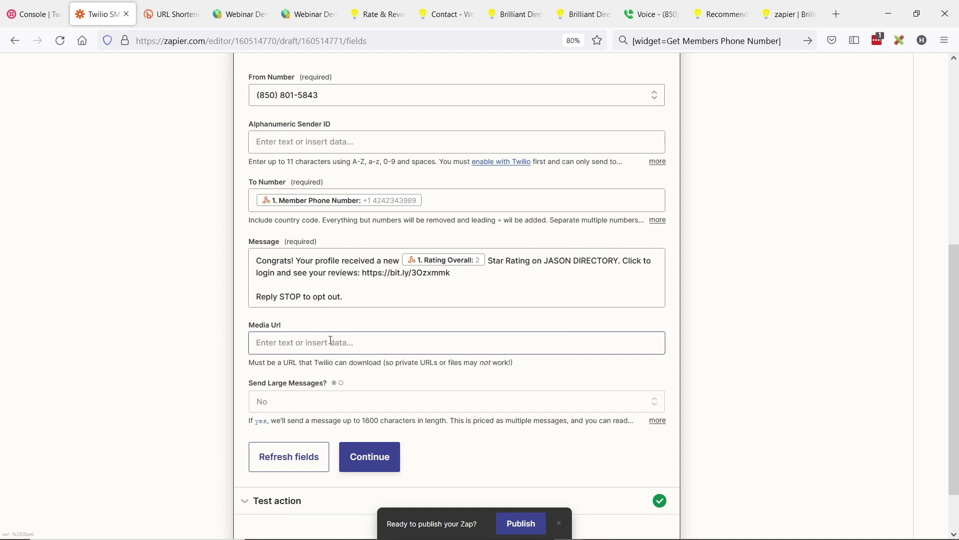
pyautogui.scroll(3, 322, 346)
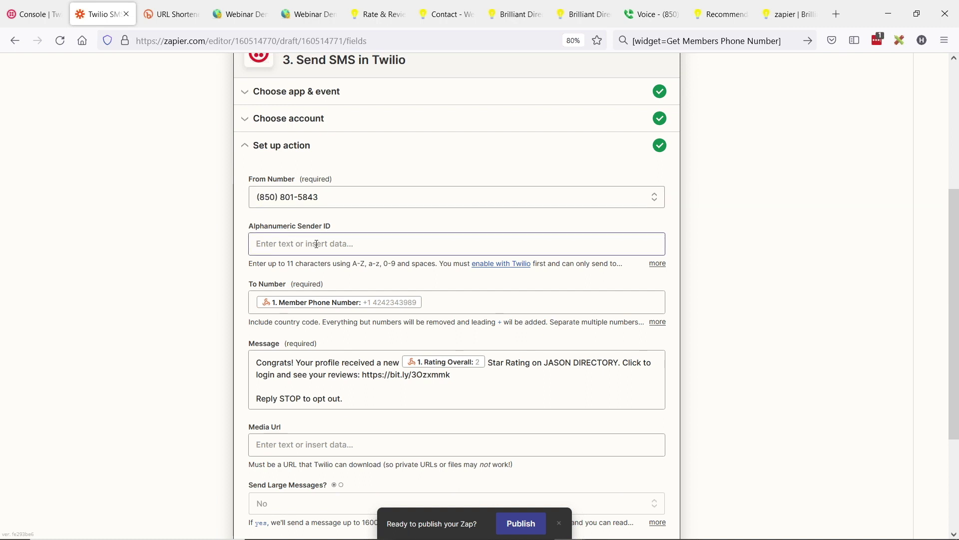
pyautogui.scroll(-2, 317, 244)
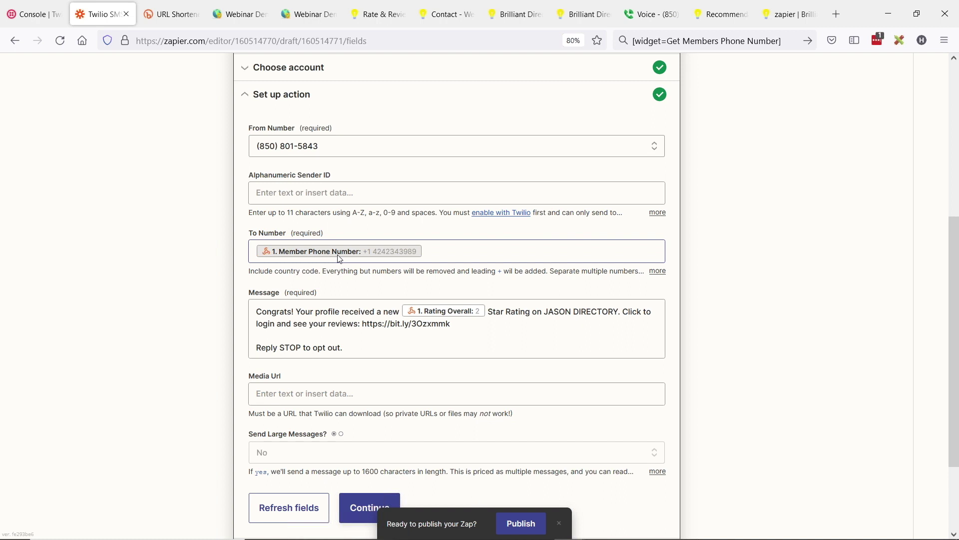
pyautogui.scroll(-2, 320, 275)
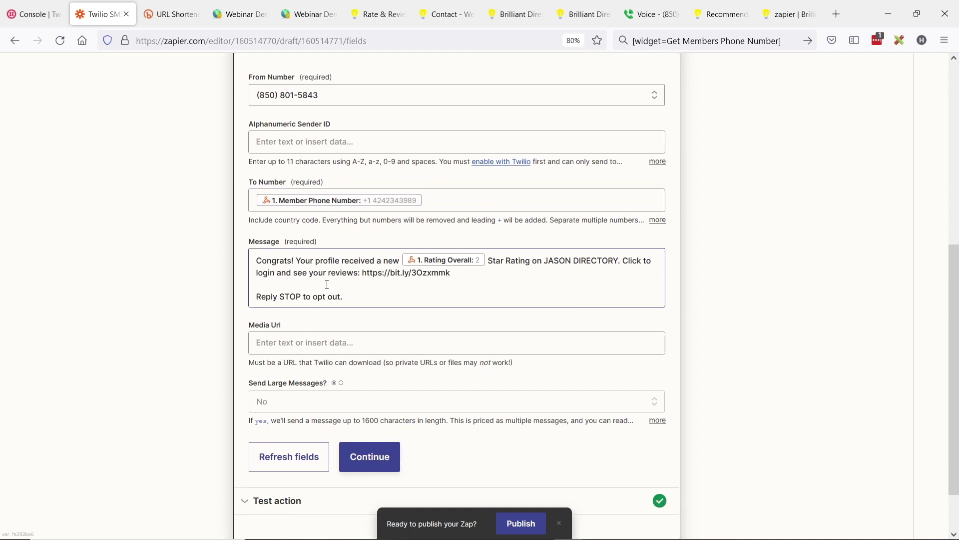
pyautogui.click(405, 274)
pyautogui.moveTo(362, 273); pyautogui.dragTo(451, 273)
pyautogui.click(224, 251)
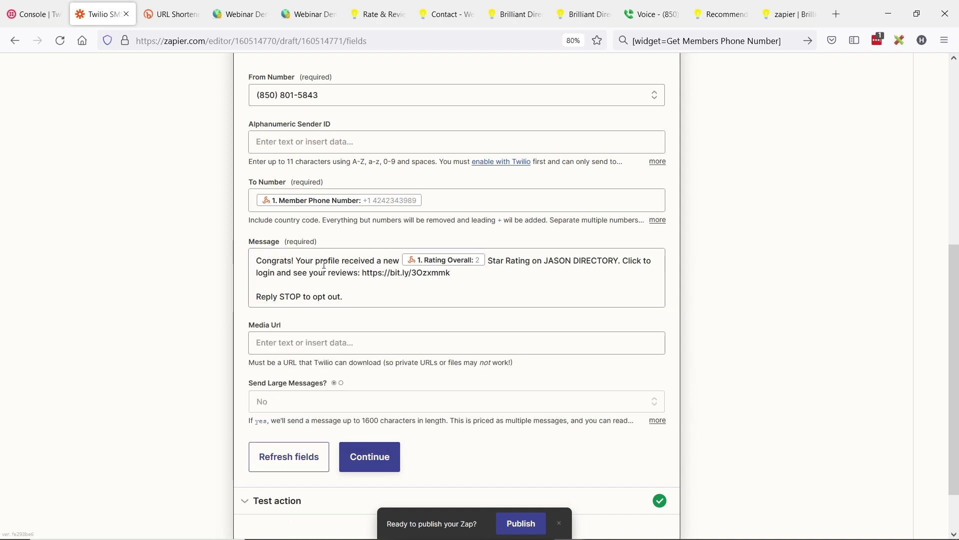
pyautogui.scroll(-2, 285, 339)
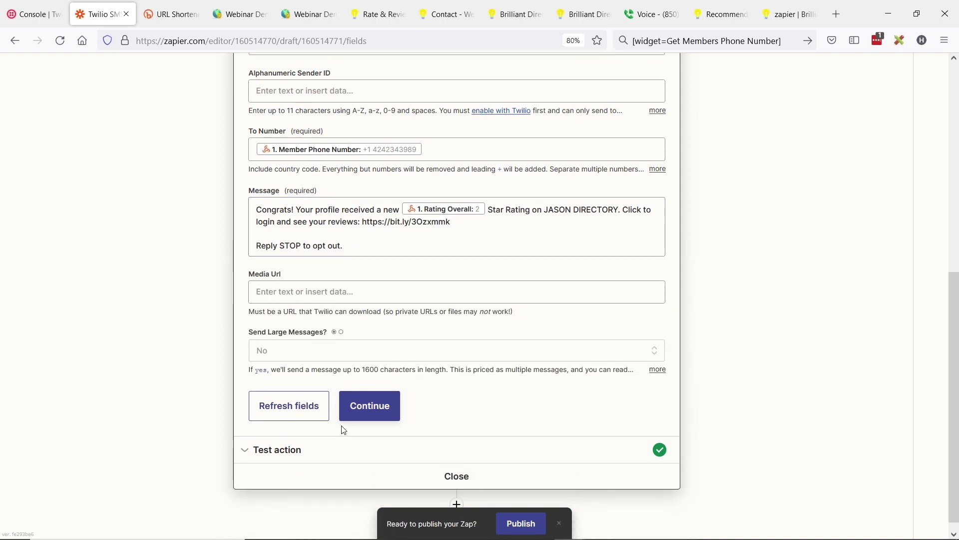
# Save the SMS settings and retest to send a new text with the updated message.
pyautogui.click(372, 410)
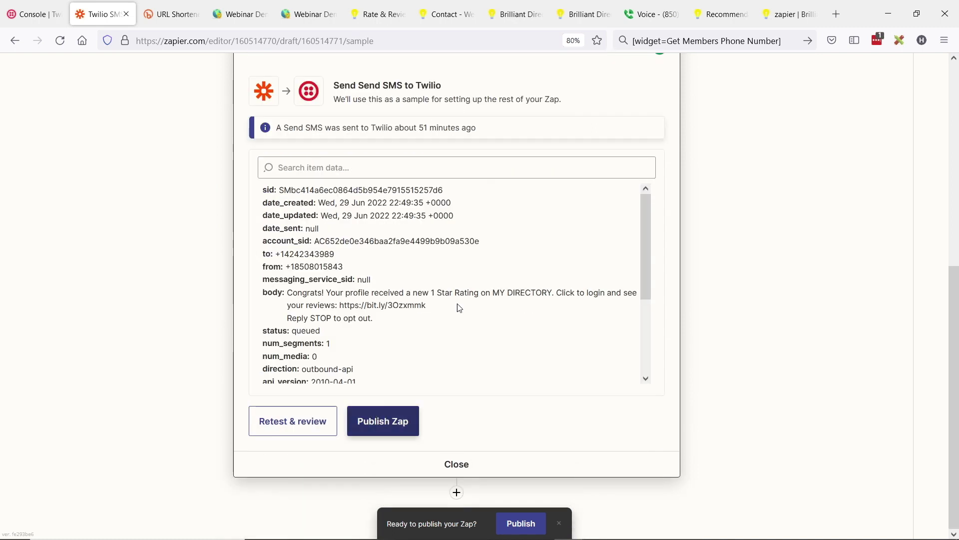
pyautogui.click(293, 424)
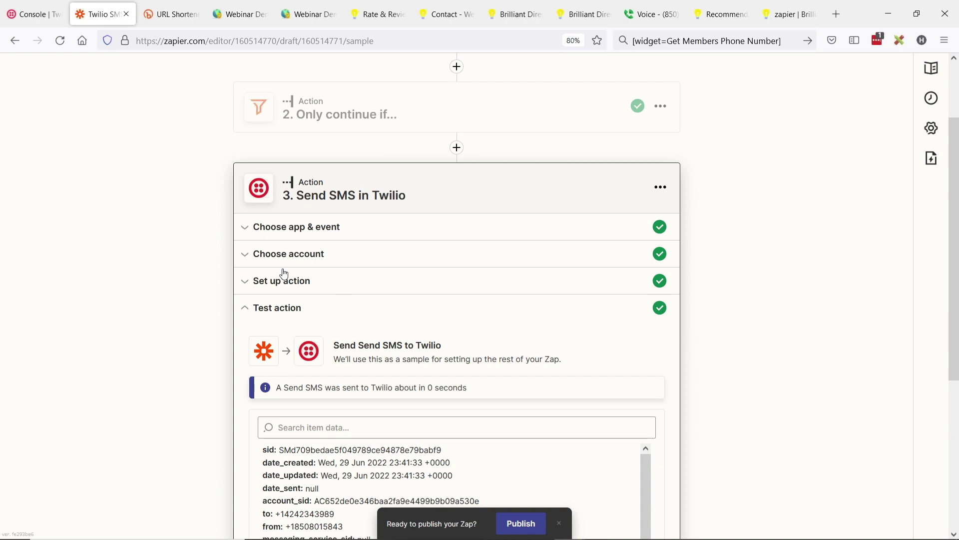
pyautogui.click(655, 15)
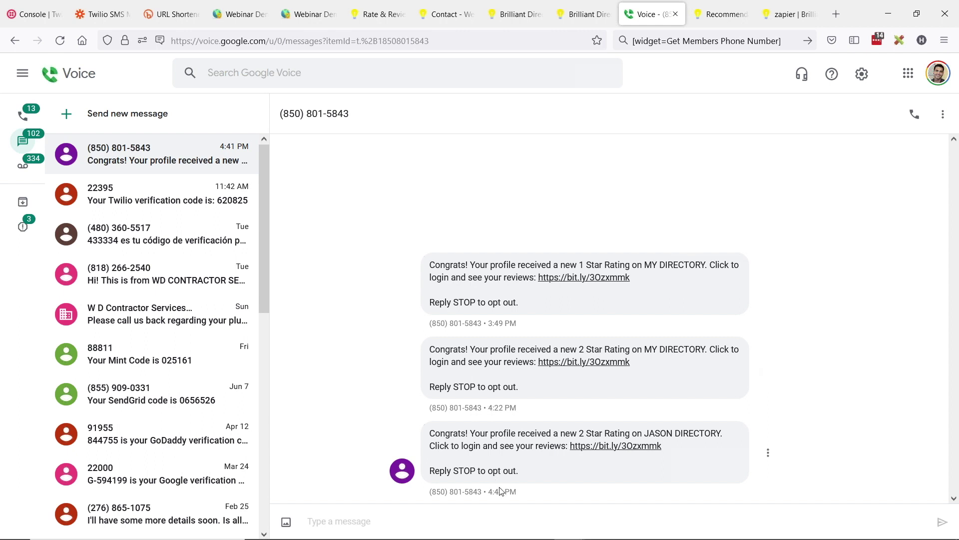
# Compare the 4:22 PM and 4:41 PM alerts in Google Voice, then return to Zapier.
pyautogui.moveTo(488, 408); pyautogui.dragTo(522, 415)
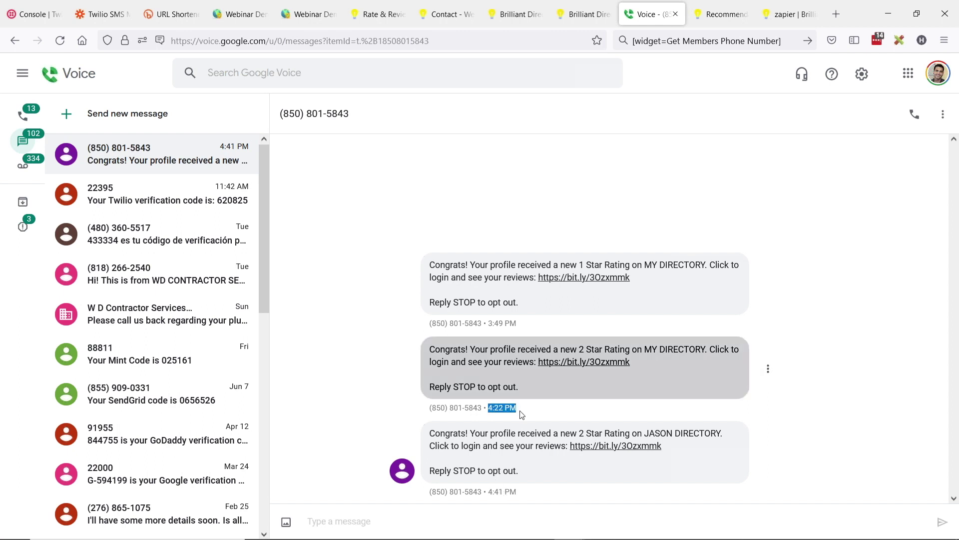
pyautogui.moveTo(488, 492); pyautogui.dragTo(544, 481)
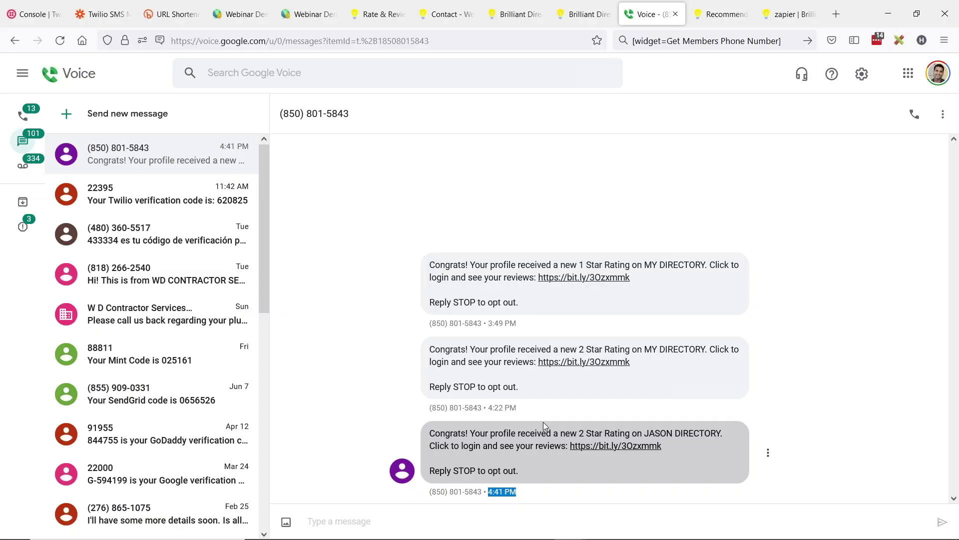
pyautogui.hotkey('alt', 'Tab')
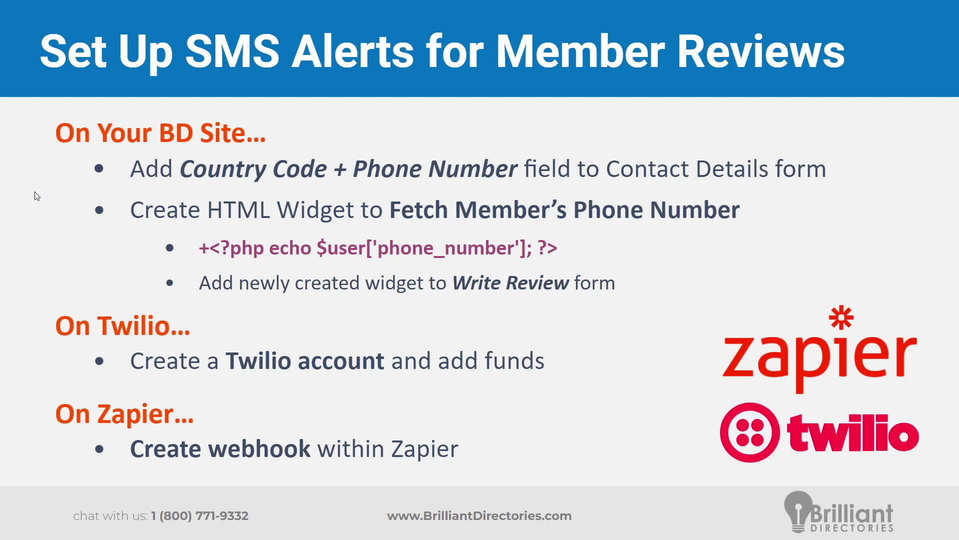
pyautogui.hotkey('alt', 'Tab')
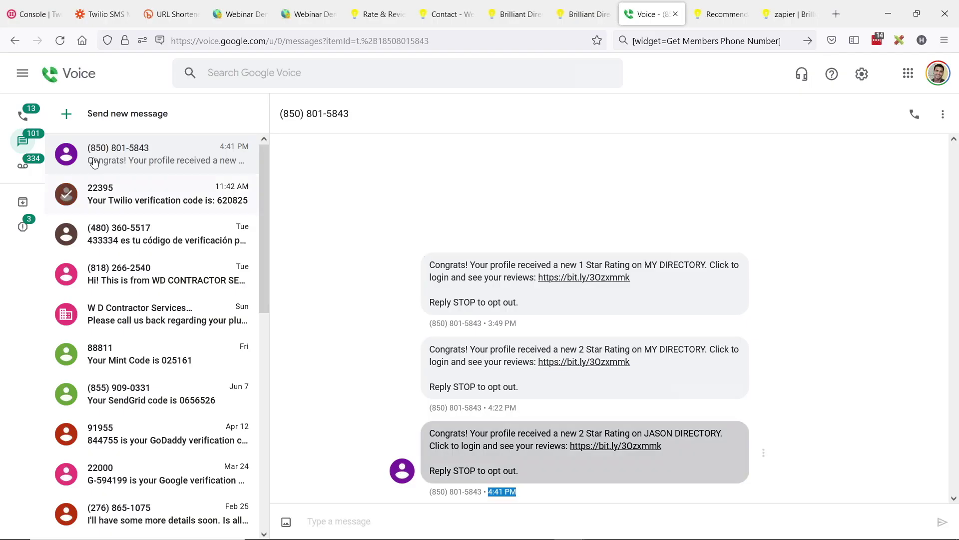
pyautogui.click(118, 22)
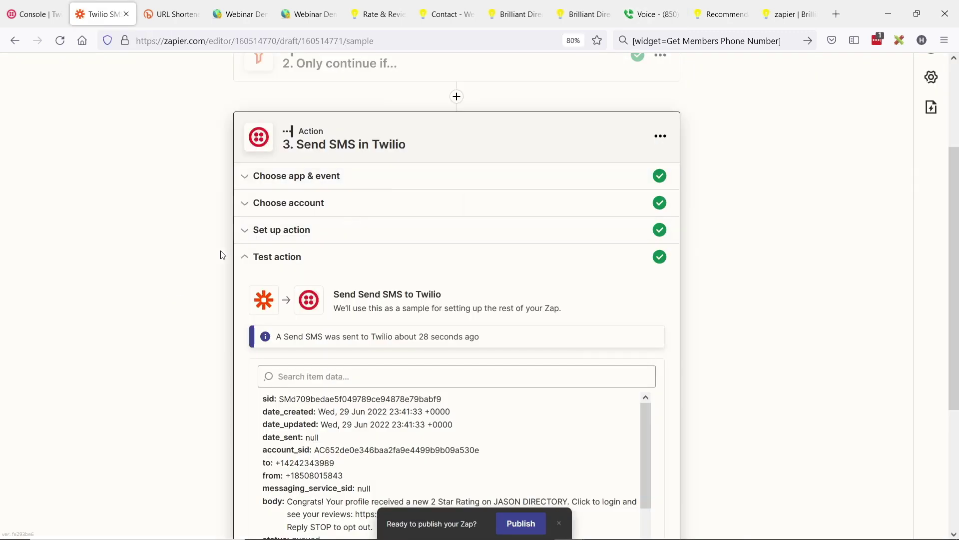
# Close the Send SMS step editor to reveal the three-step zap outline.
pyautogui.scroll(-3, 208, 193)
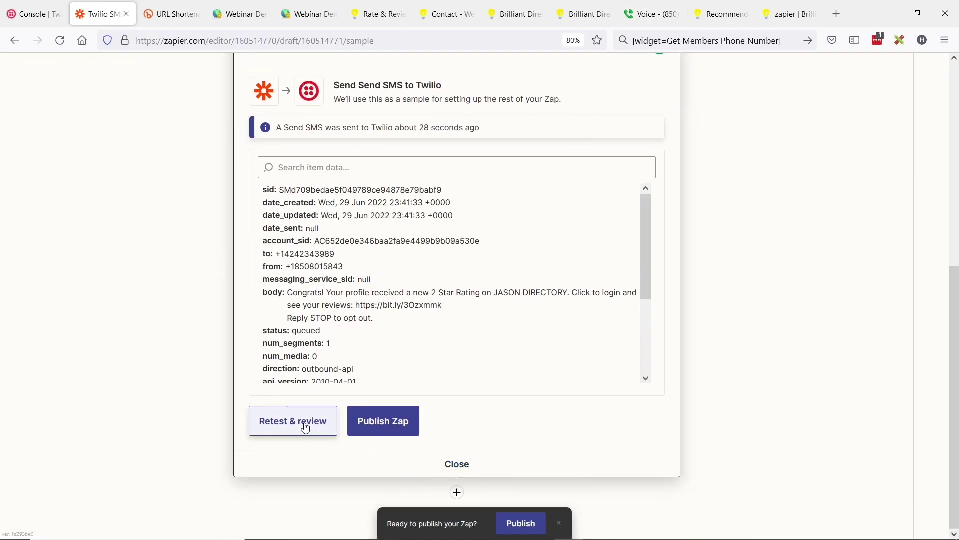
pyautogui.click(459, 465)
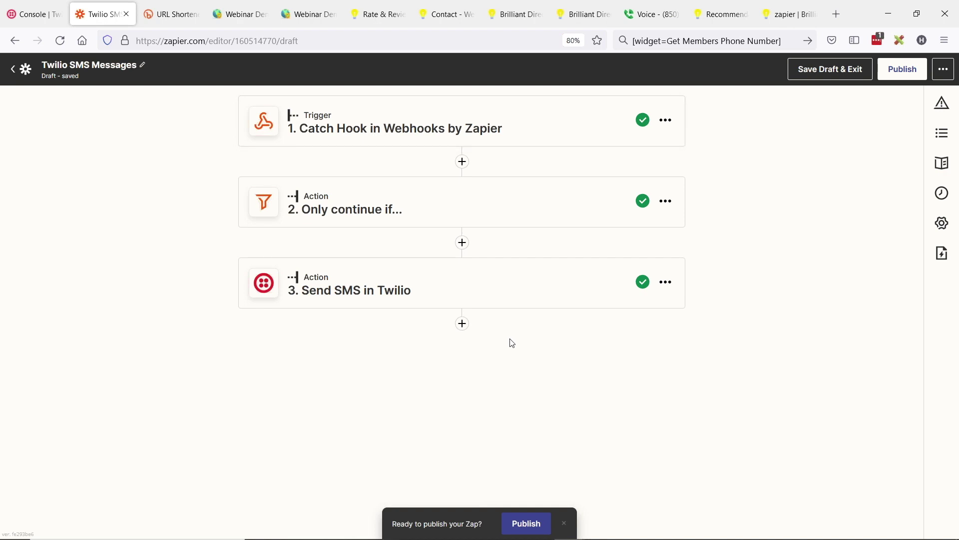
pyautogui.click(32, 14)
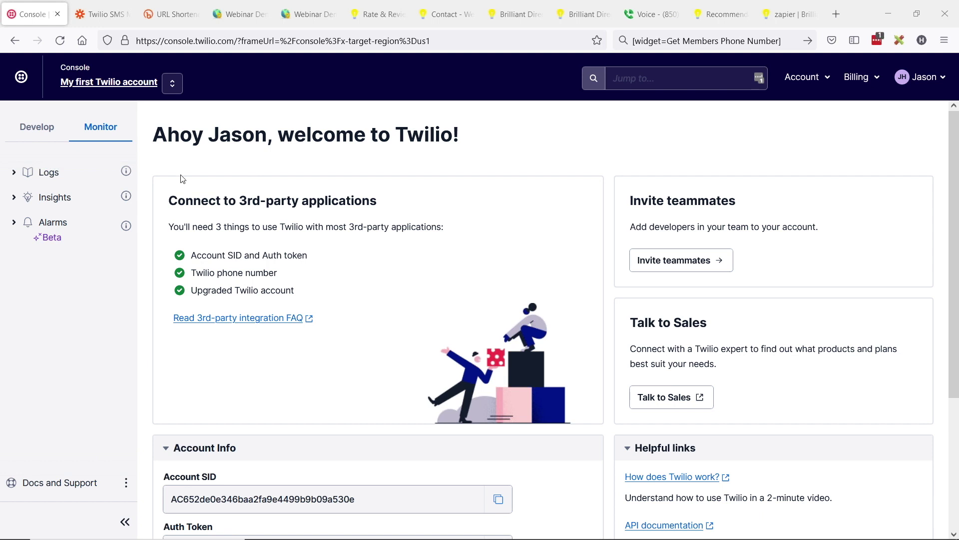
# Open Logs > Messaging and inspect the test message bodies and the Failed status help.
pyautogui.click(13, 175)
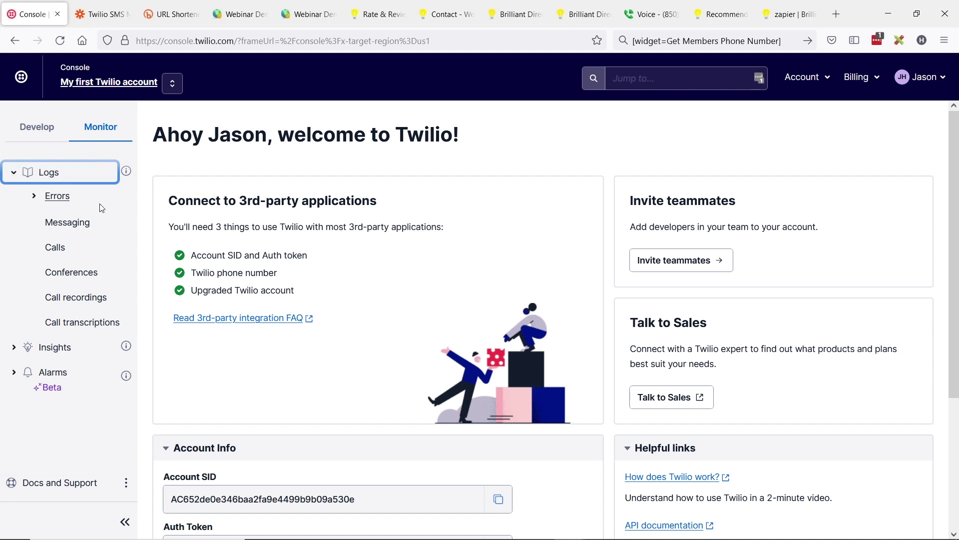
pyautogui.click(74, 226)
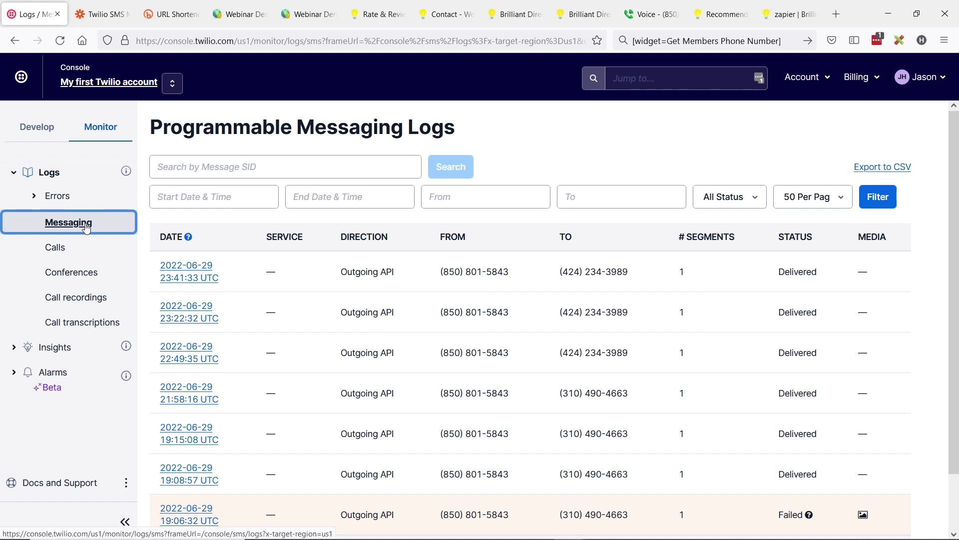
pyautogui.moveTo(413, 290)
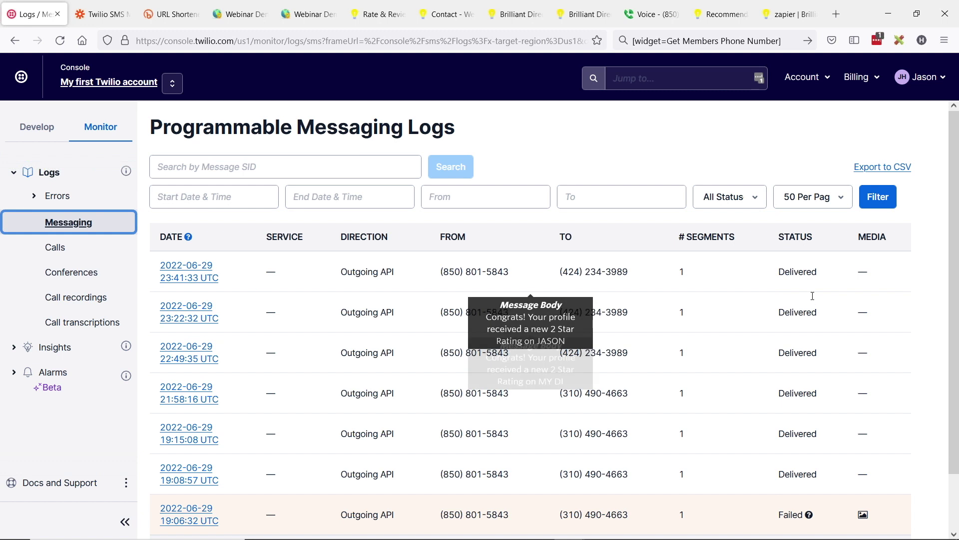
pyautogui.moveTo(264, 297)
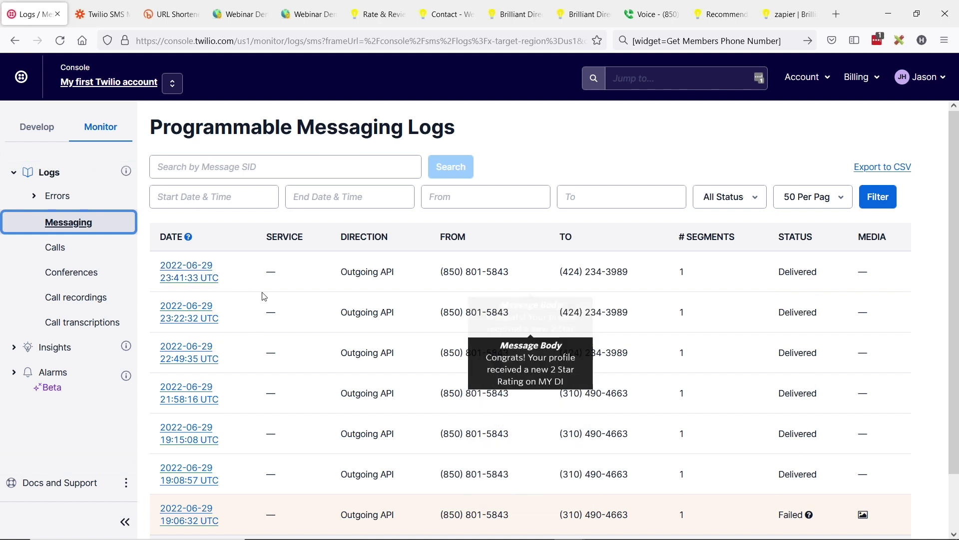
pyautogui.scroll(-2, 615, 282)
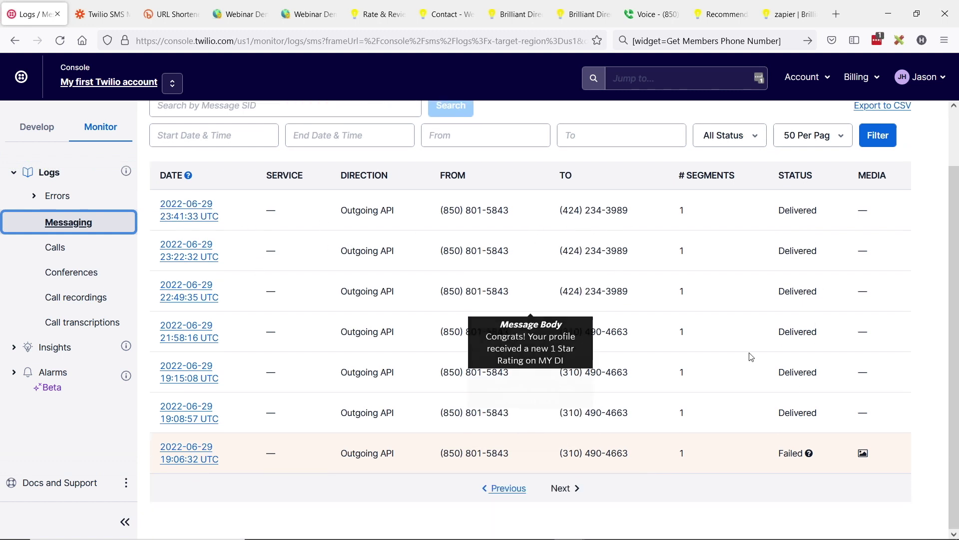
pyautogui.moveTo(813, 459)
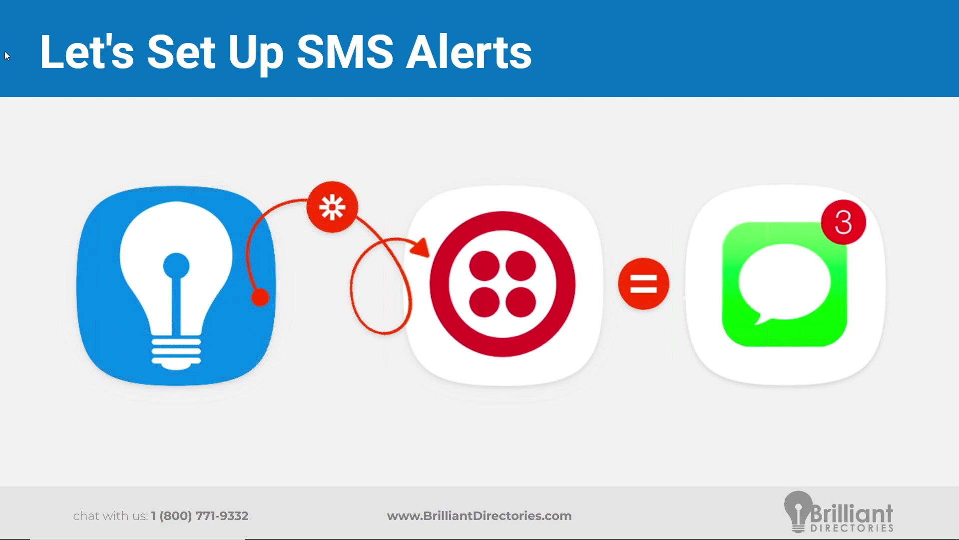
pyautogui.press('Right')
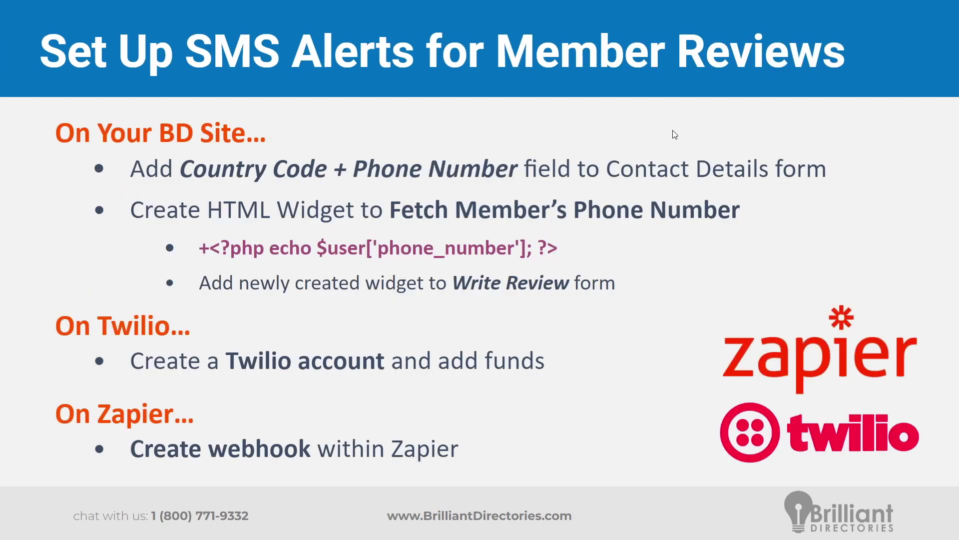